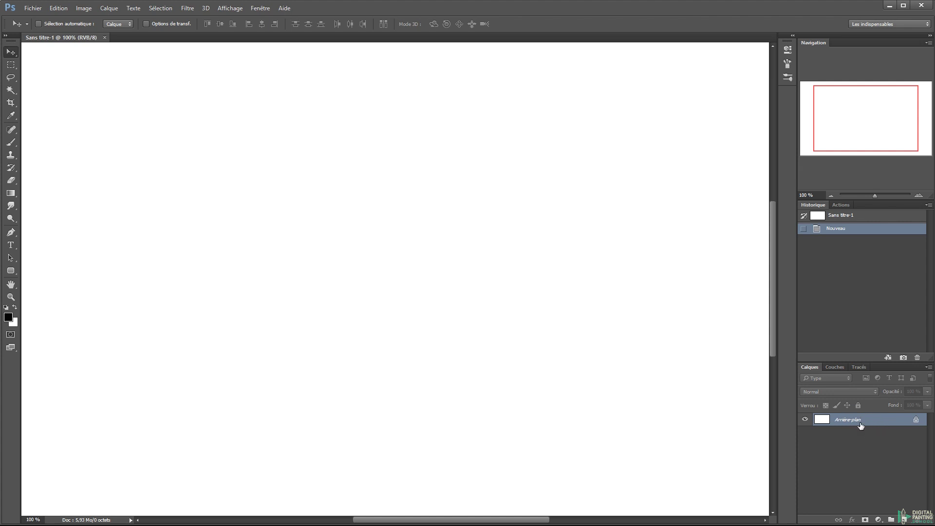
Convert the locked background into a regular editable layer
key(alt)
alt+click(874, 423)
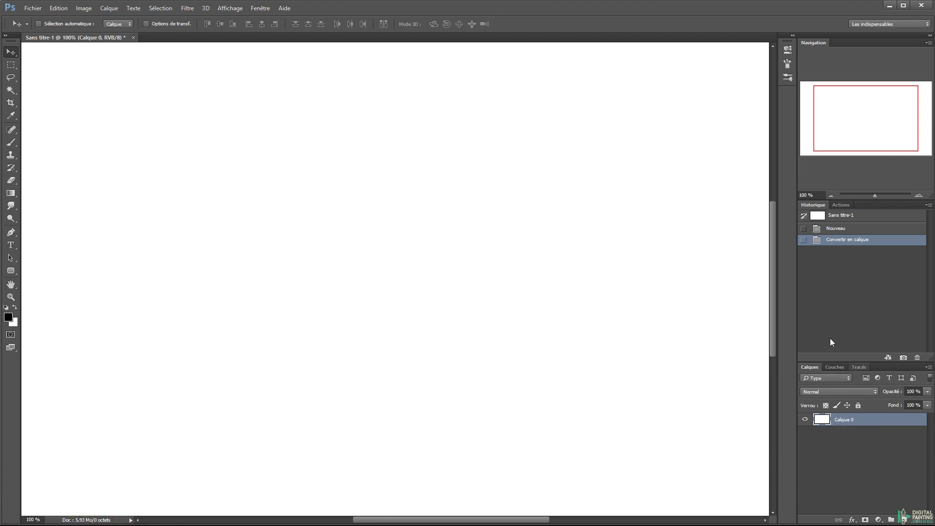
Paint three overlapping diagonal turquoise strokes on Calque 0 with the 74 px brush
key(b)
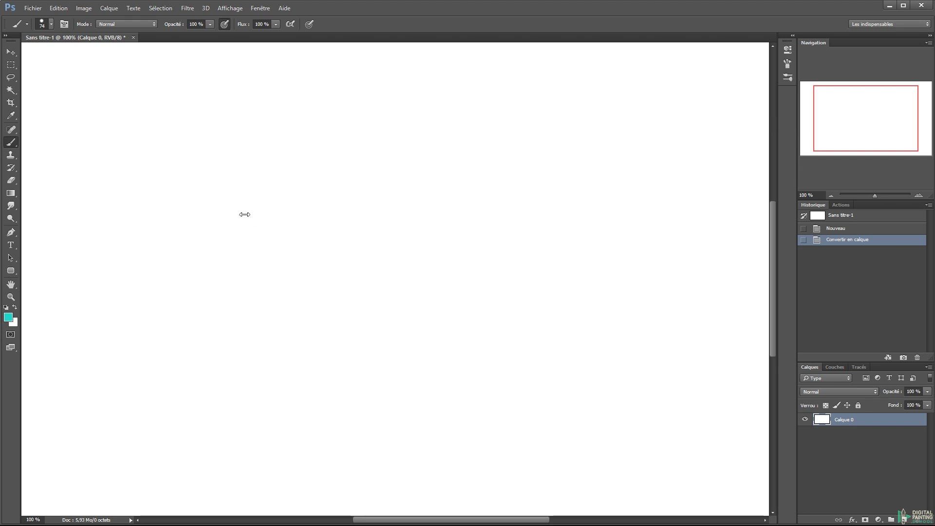
drag(341, 106, 125, 324)
drag(334, 140, 156, 333)
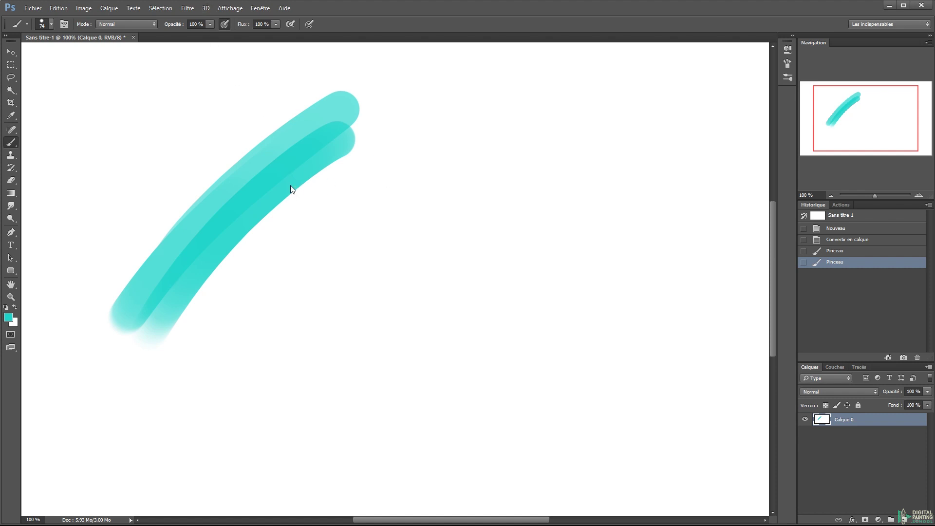
mouse_move(304, 183)
mouse_down()
mouse_move(264, 190)
mouse_move(229, 270)
mouse_up()
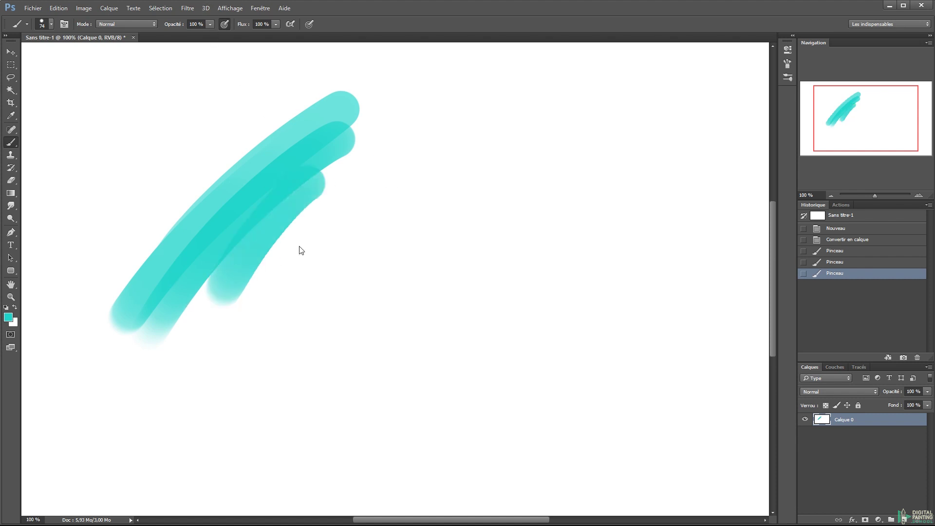
Erase the lower edge of the turquoise strokes and a large patch of the white area beside them
key(e)
drag(312, 198, 336, 195)
mouse_move(305, 166)
mouse_down()
mouse_move(260, 253)
mouse_move(361, 157)
mouse_move(295, 259)
mouse_move(428, 179)
mouse_move(440, 209)
mouse_move(489, 199)
mouse_up()
click(331, 214)
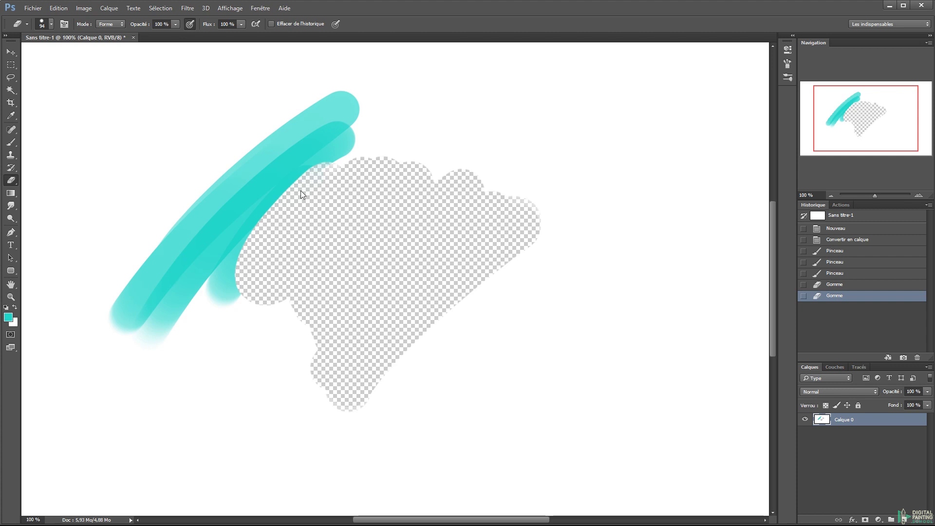
click(368, 243)
Move the content of Calque 0 around the canvas, leaving it shifted right and slightly down
key(v)
drag(365, 221, 568, 290)
drag(326, 202, 547, 379)
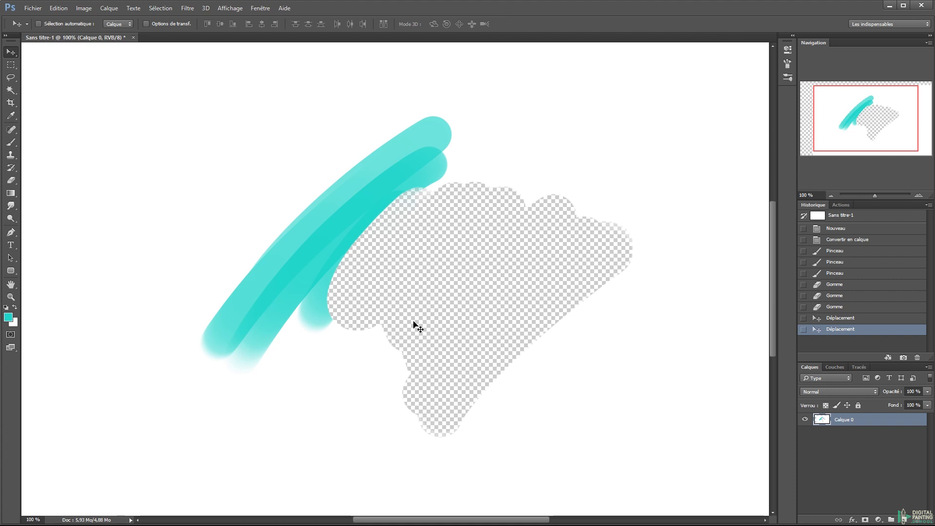
Fill the whole of Calque 0 with the white background colour, covering the strokes and the erased patch
key(ctrl+BackSpace)
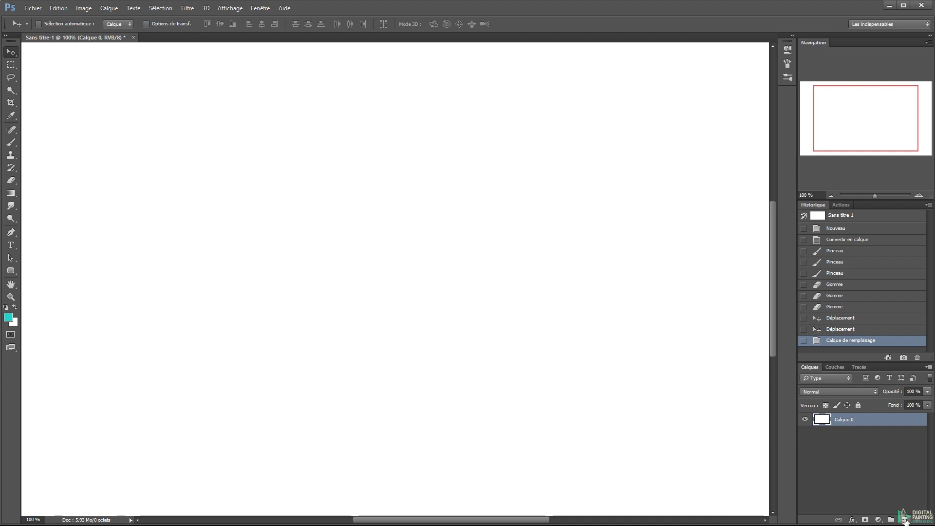
click(109, 9)
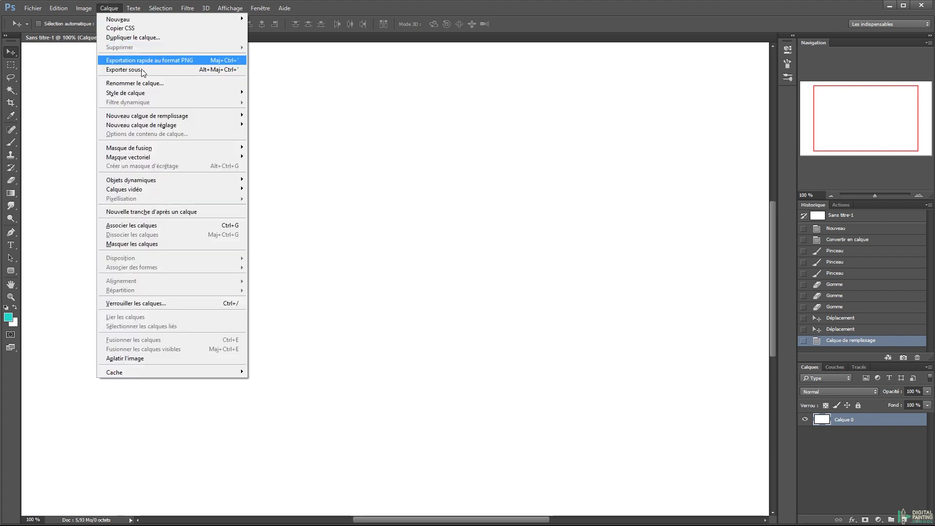
click(368, 194)
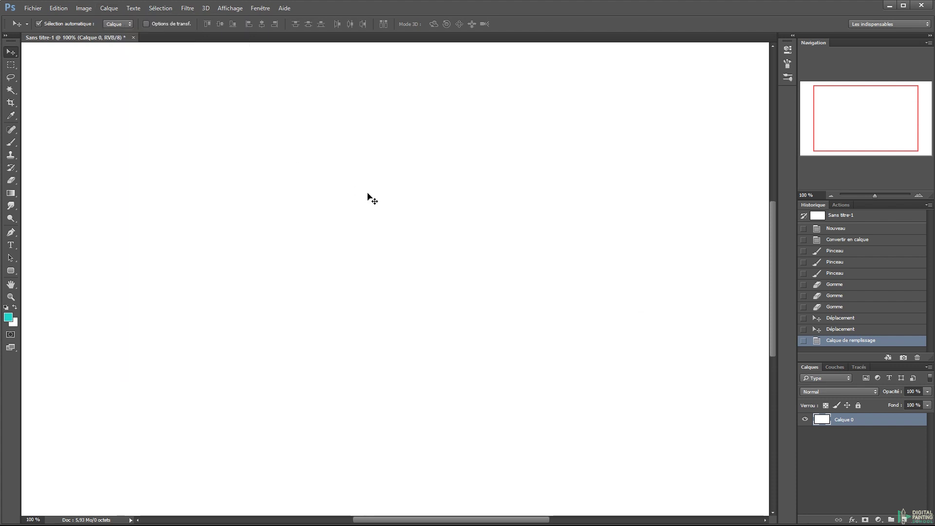
Create a new layer in Normal mode at 100% opacity and paint overlapping diagonal turquoise strokes on it
key(ctrl+shift+n)
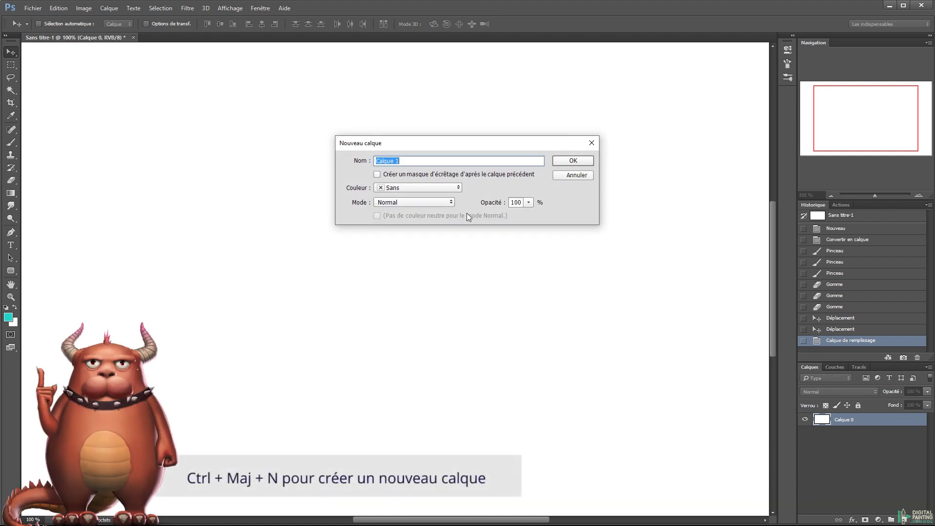
click(568, 161)
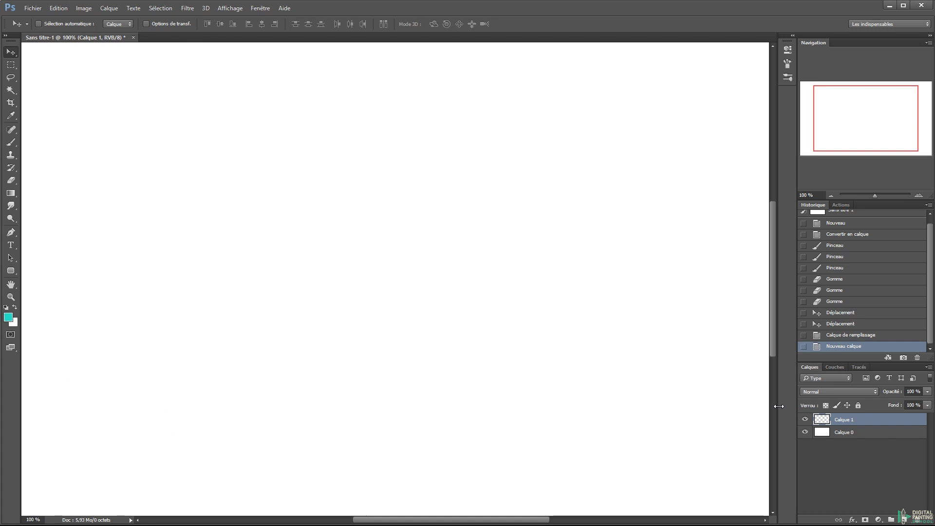
key(b)
mouse_move(151, 267)
mouse_down()
mouse_move(184, 185)
mouse_move(307, 151)
mouse_move(204, 324)
mouse_up()
Add another new layer above the turquoise strokes and set the foreground colour to blue 1c89d5
key(ctrl+shift+n)
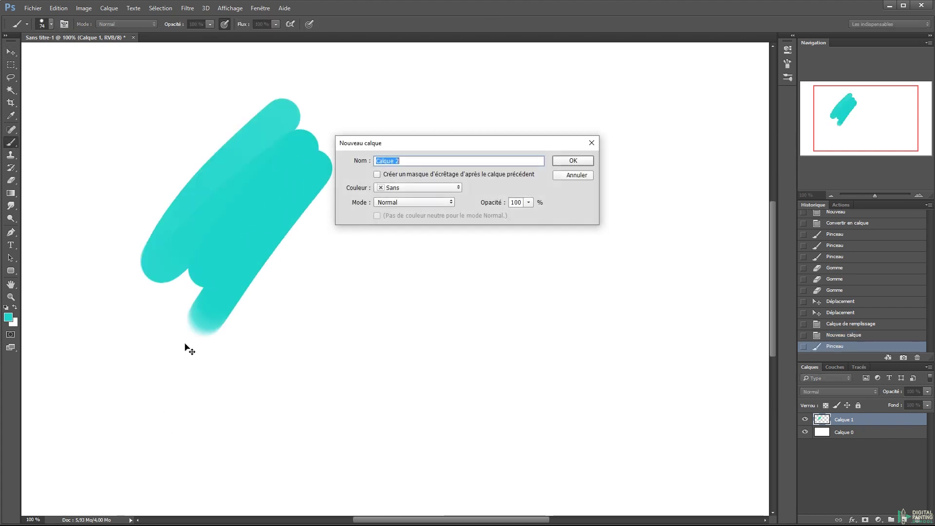
key(Return)
key(x)
click(8, 318)
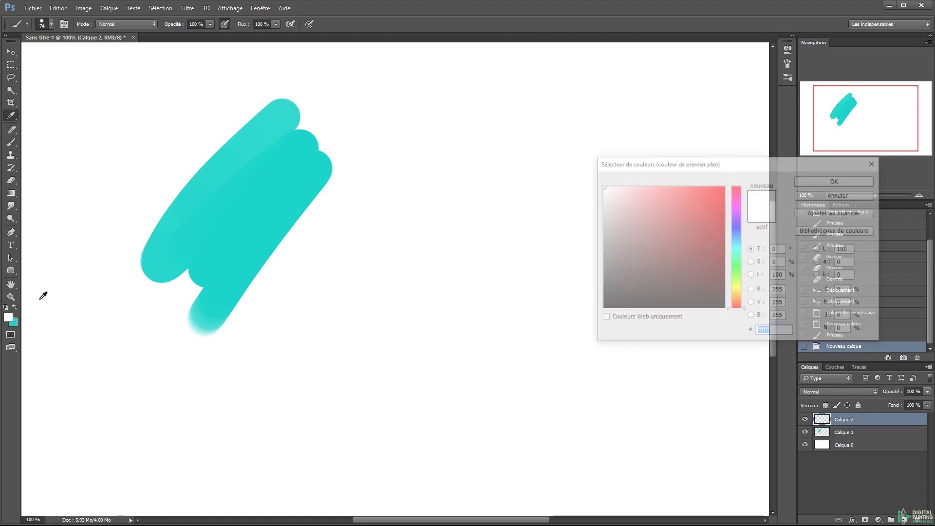
click(219, 253)
click(737, 240)
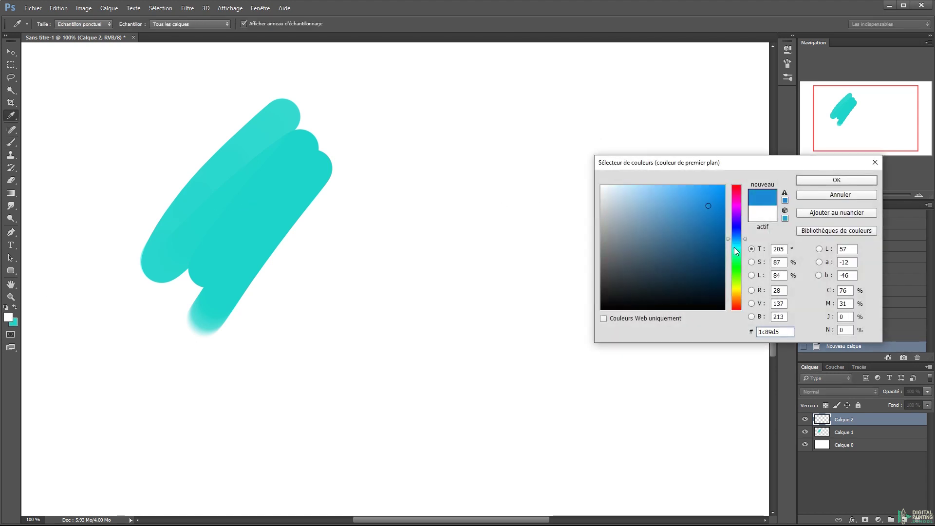
key(Return)
Paint diagonal blue strokes on Calque 2 that partly overlap the turquoise strokes
key(b)
drag(300, 292, 260, 347)
mouse_move(331, 231)
mouse_down()
mouse_move(263, 252)
mouse_move(297, 186)
mouse_move(214, 293)
mouse_up()
Move the blue strokes on Calque 2 around independently, leaving them to the right of the turquoise strokes
key(v)
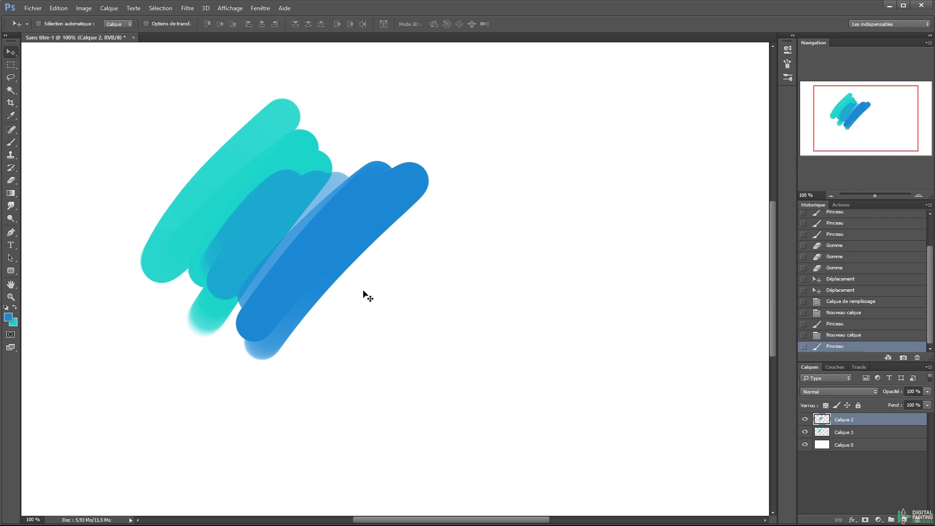
mouse_move(358, 216)
mouse_down()
mouse_move(394, 288)
mouse_move(488, 195)
mouse_up()
mouse_move(254, 201)
mouse_down()
mouse_move(230, 239)
mouse_move(261, 203)
mouse_move(221, 191)
mouse_up()
mouse_move(487, 214)
mouse_down()
mouse_move(497, 254)
mouse_move(475, 204)
mouse_up()
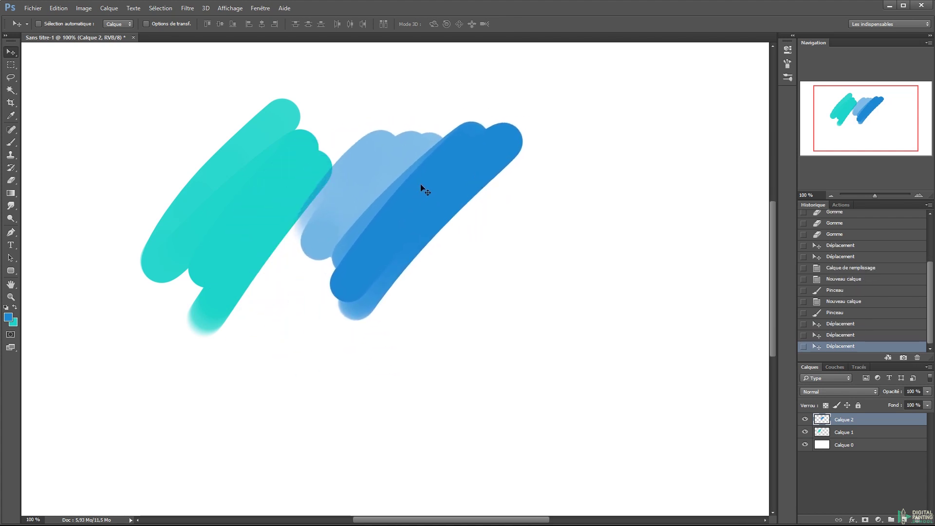
drag(408, 189, 428, 235)
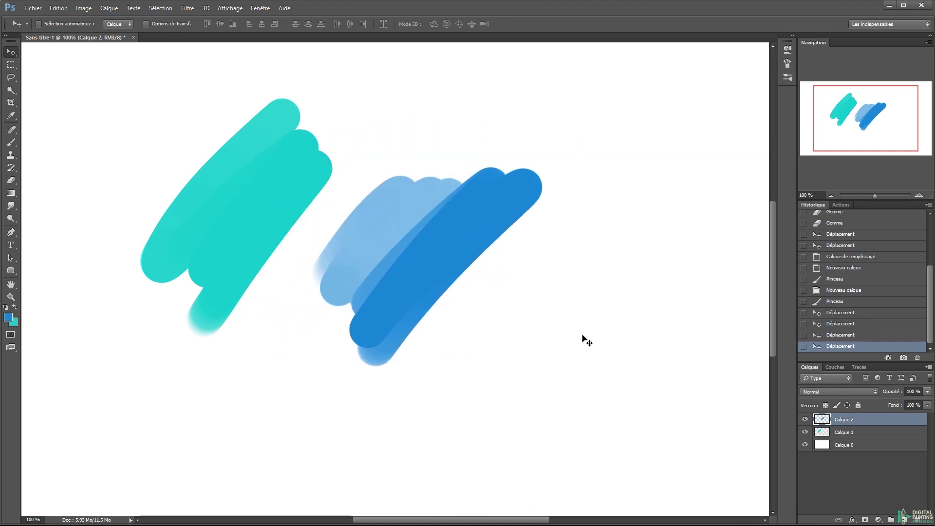
Move the turquoise strokes on Calque 1 right and down so they overlap the blue strokes
click(849, 436)
mouse_move(229, 229)
mouse_down()
mouse_move(530, 311)
mouse_move(530, 244)
mouse_move(325, 267)
mouse_up()
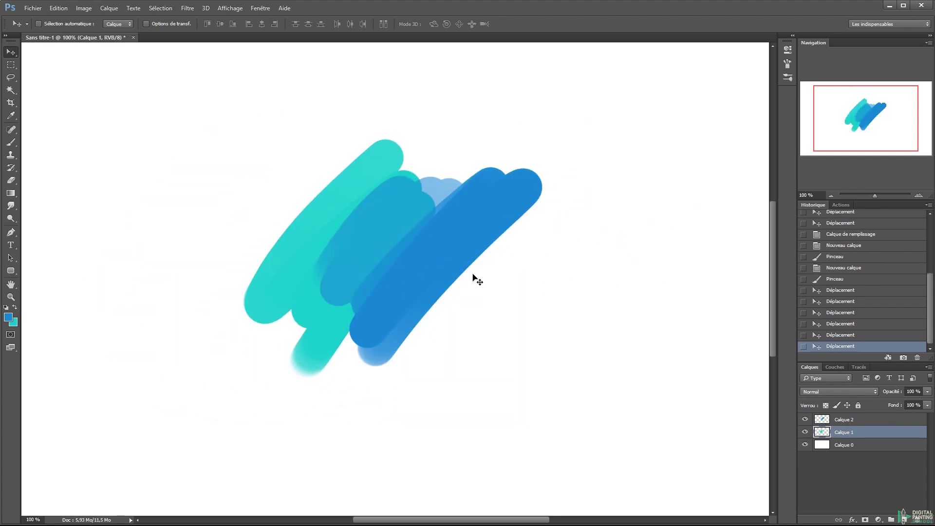
Place the blue layer Calque 2 beneath Calque 1 and nudge its strokes behind the turquoise ones
click(858, 422)
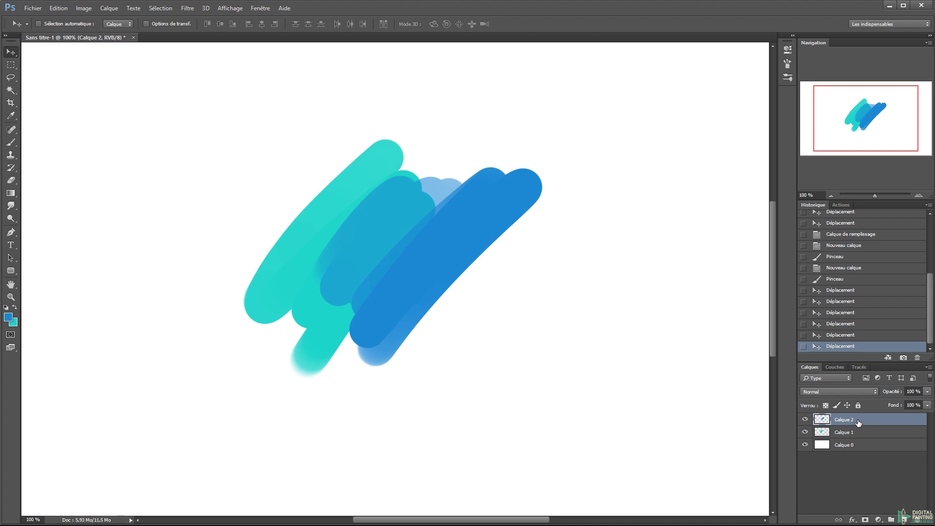
shift+click(862, 432)
drag(863, 433, 864, 440)
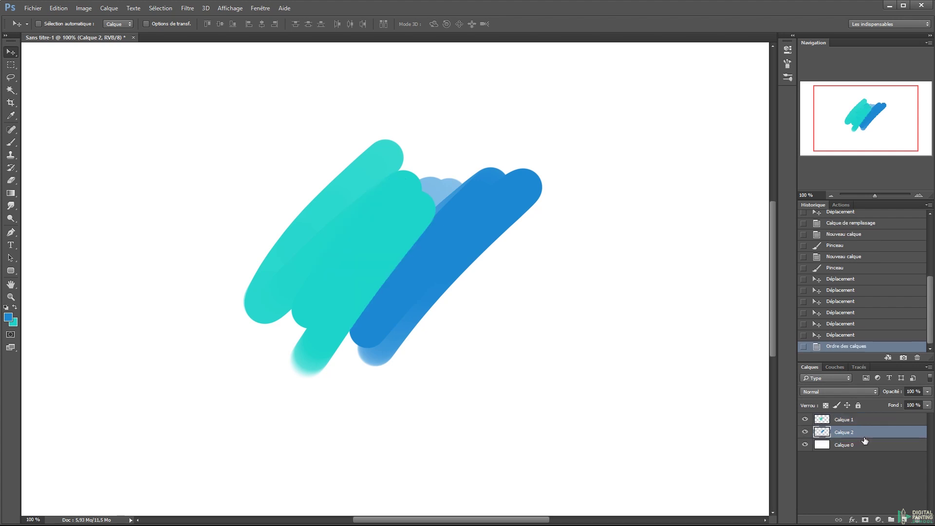
mouse_move(502, 288)
mouse_down()
mouse_move(407, 253)
mouse_move(302, 272)
mouse_move(417, 282)
mouse_move(301, 253)
mouse_move(401, 263)
mouse_move(472, 334)
mouse_move(375, 285)
mouse_move(382, 258)
mouse_move(513, 305)
mouse_move(504, 290)
mouse_up()
Bring Calque 2 above Calque 1 and reposition its blue strokes so they partly cover the turquoise ones
mouse_move(875, 429)
mouse_down()
mouse_move(871, 416)
mouse_move(901, 423)
mouse_up()
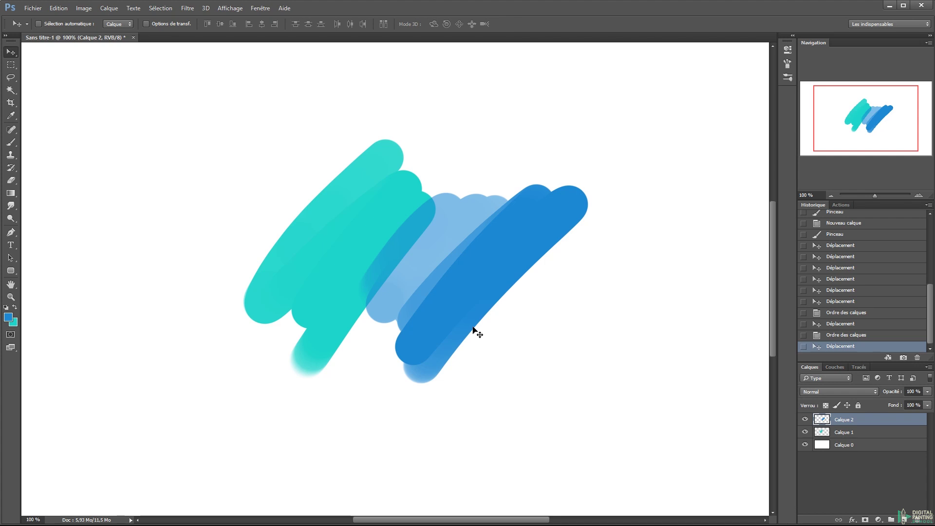
mouse_move(477, 331)
mouse_down()
mouse_move(432, 338)
mouse_move(424, 302)
mouse_move(453, 305)
mouse_move(492, 259)
mouse_move(465, 272)
mouse_up()
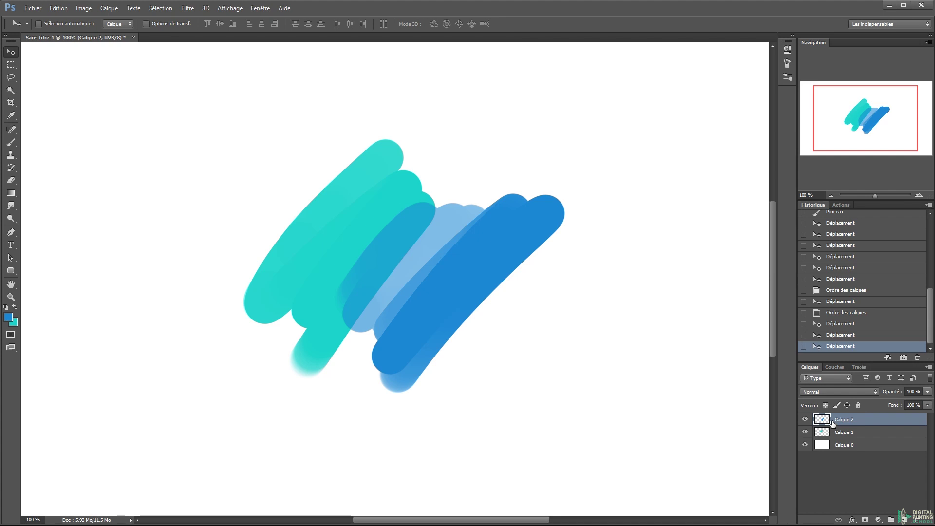
mouse_move(499, 285)
mouse_down()
mouse_move(530, 316)
mouse_move(491, 292)
mouse_up()
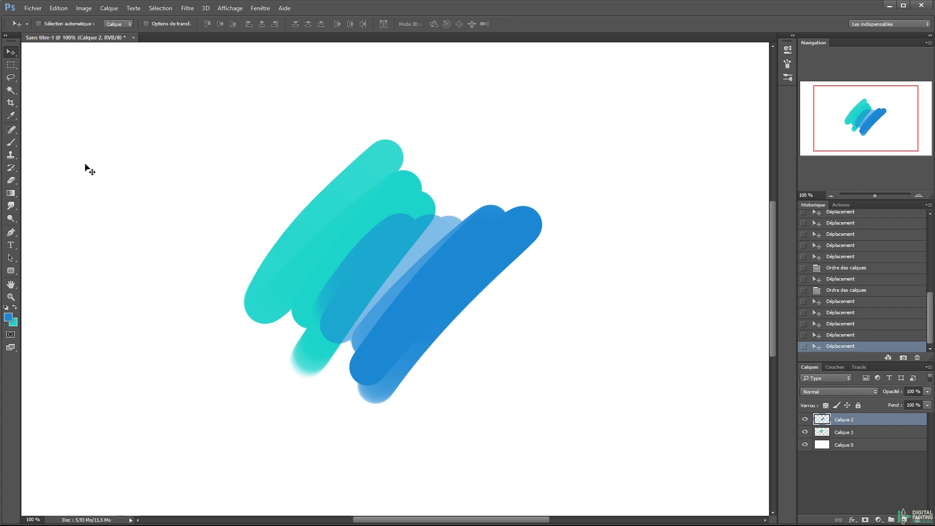
click(10, 142)
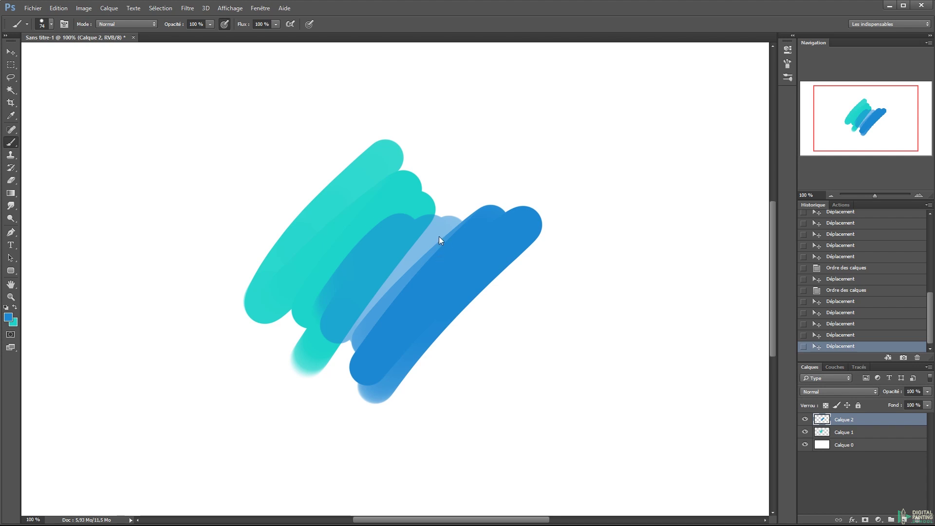
click(11, 232)
click(11, 64)
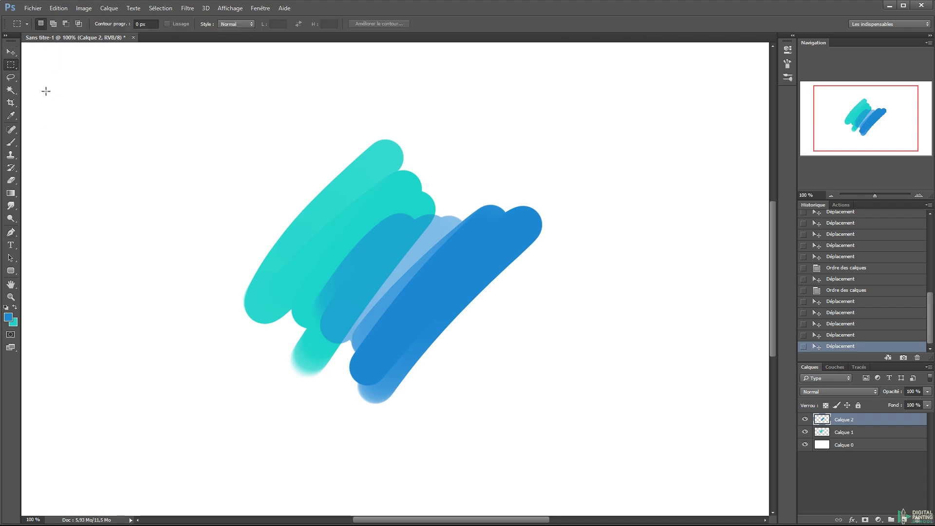
key(v)
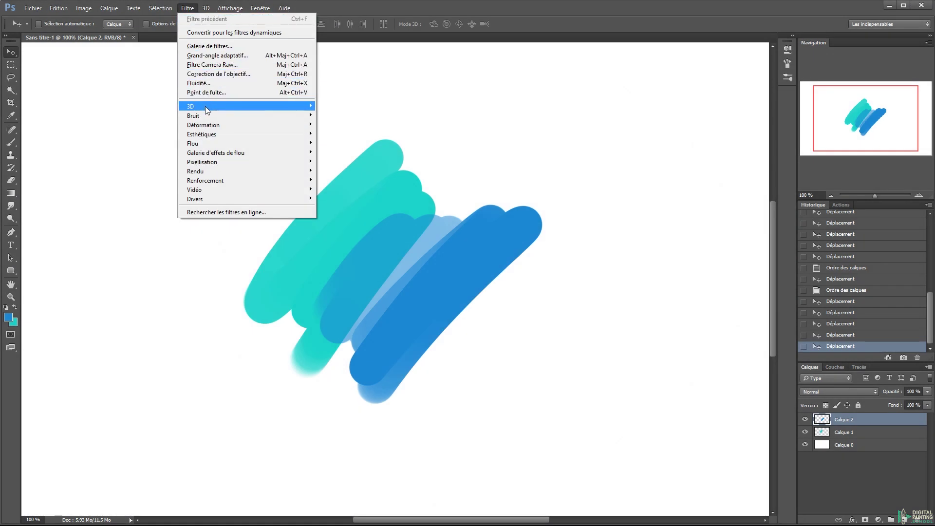
Apply a Gaussian blur with a radius of 3.6 pixels to the blue strokes on Calque 2, and undo it
mouse_move(204, 106)
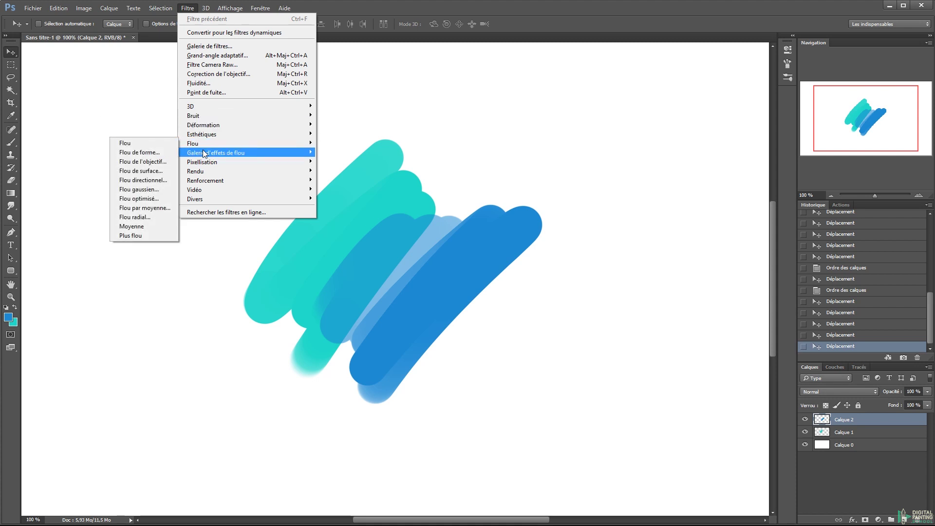
mouse_move(203, 155)
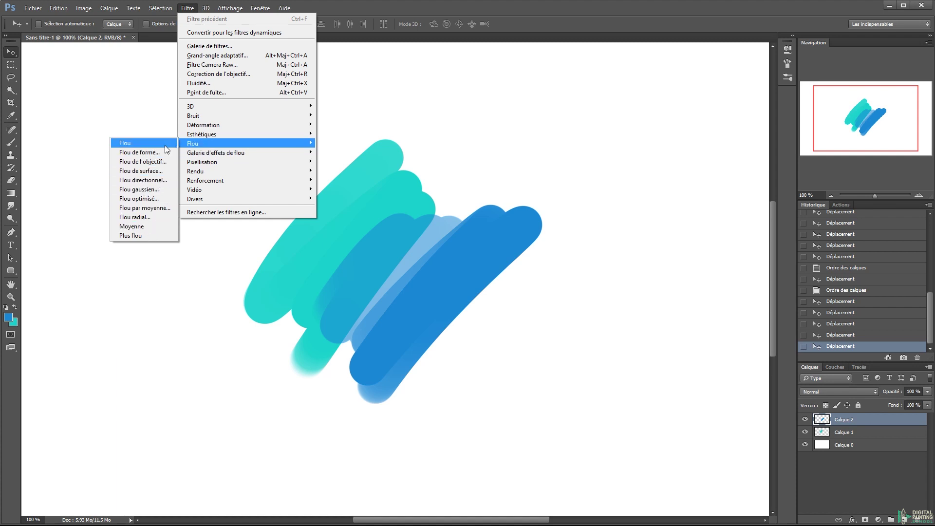
click(162, 189)
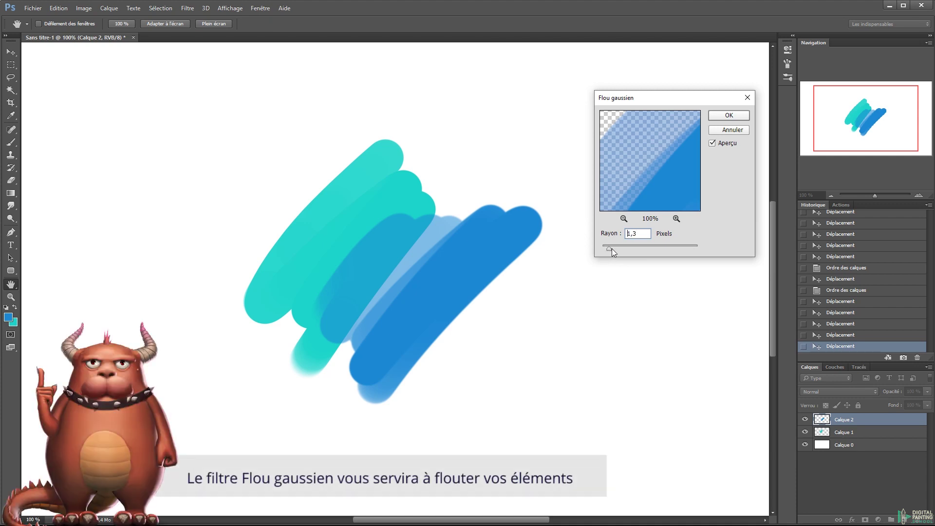
drag(613, 248, 648, 249)
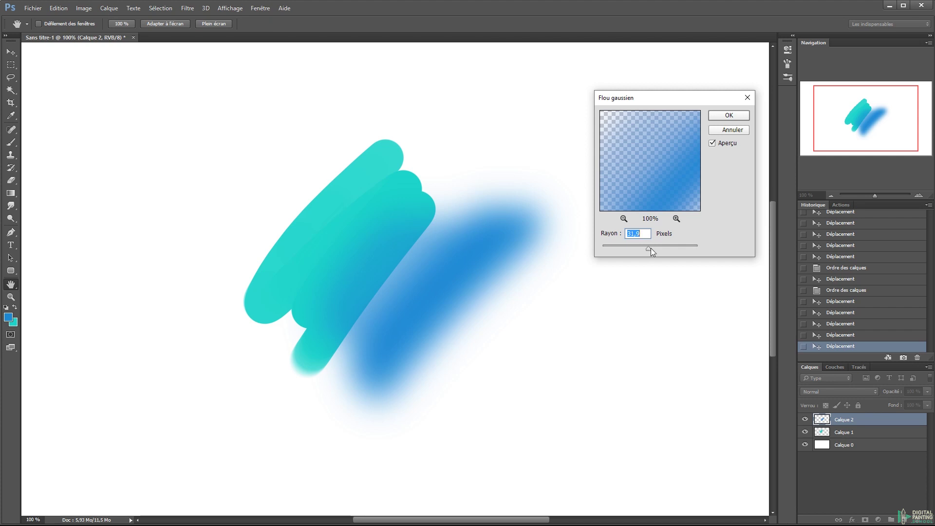
mouse_move(660, 250)
mouse_down()
mouse_move(677, 248)
mouse_move(627, 243)
mouse_up()
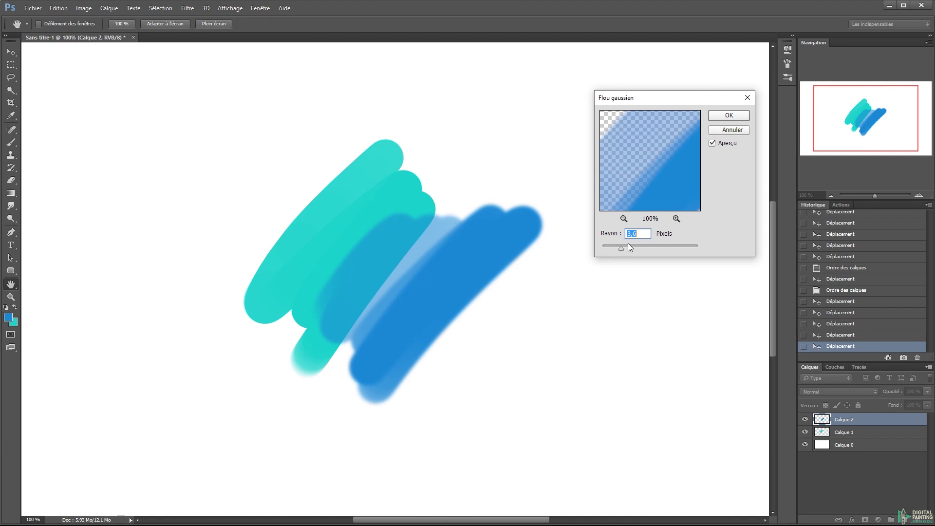
key(Return)
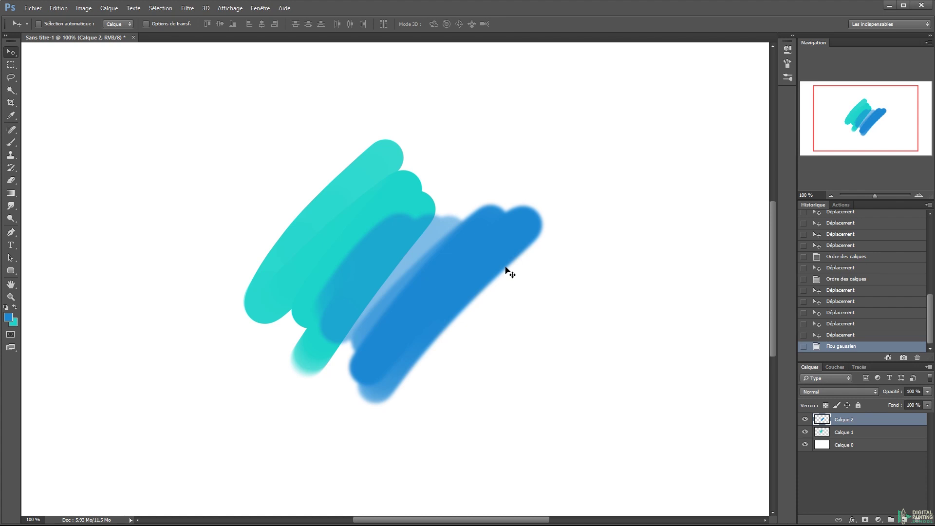
key(ctrl+z)
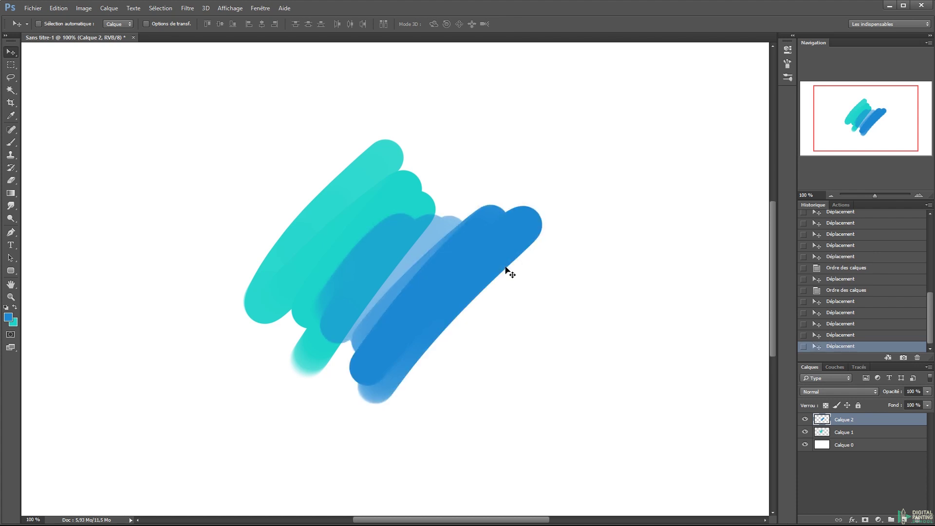
Preview a directional blur on the blue strokes of Calque 2, adjusting its angle and lengthening its distance, and cancel it
click(196, 10)
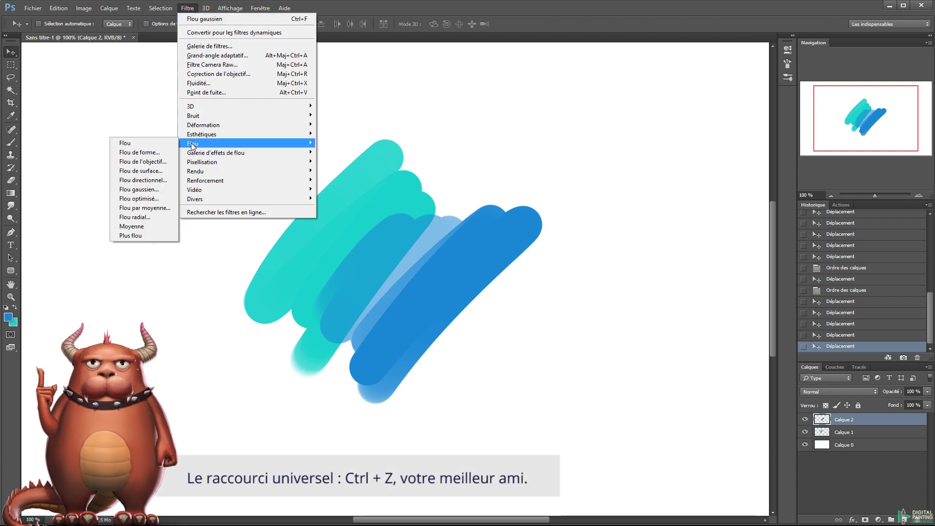
click(152, 181)
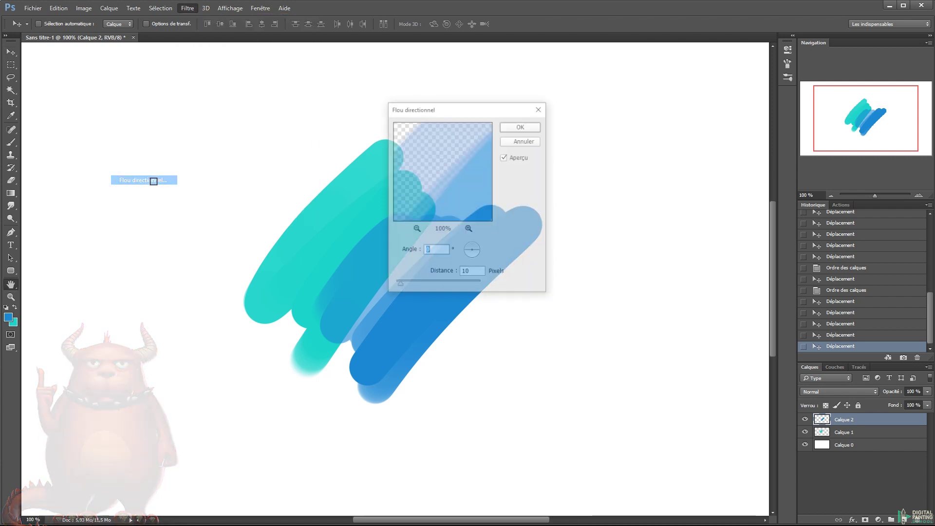
drag(462, 110, 688, 125)
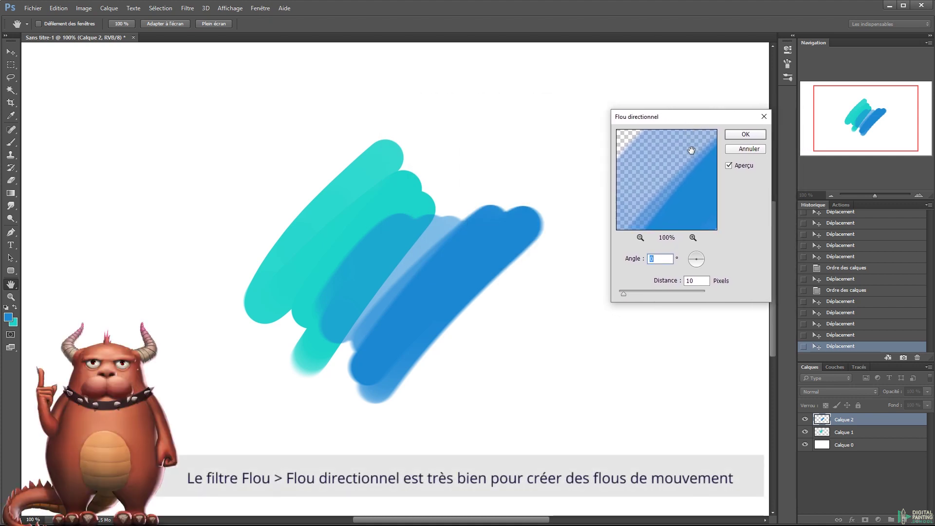
click(687, 262)
click(627, 294)
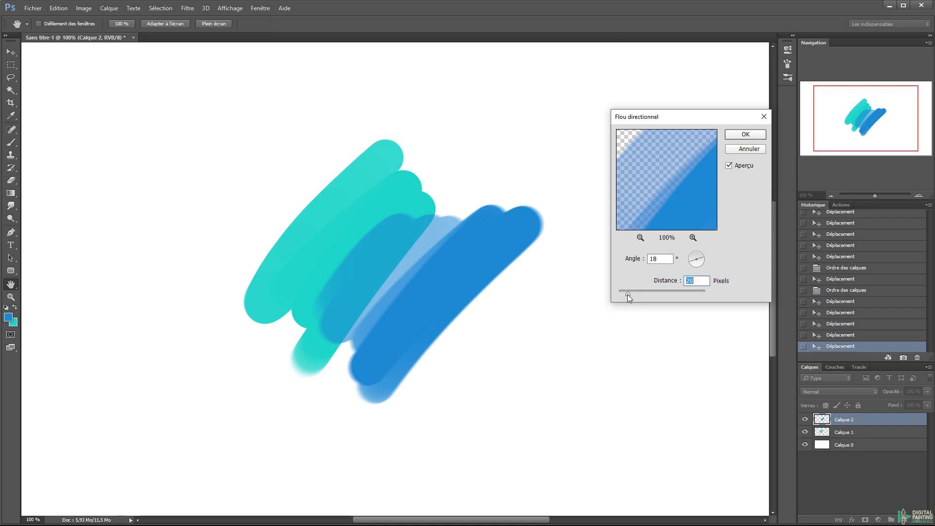
drag(634, 294, 645, 294)
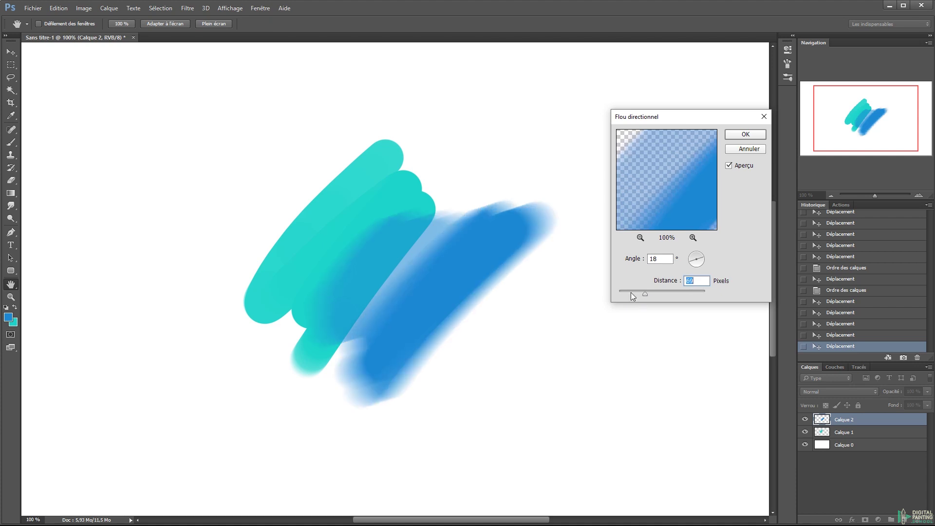
mouse_move(644, 294)
mouse_down()
mouse_move(659, 297)
mouse_move(644, 294)
mouse_up()
drag(701, 262, 701, 263)
click(749, 149)
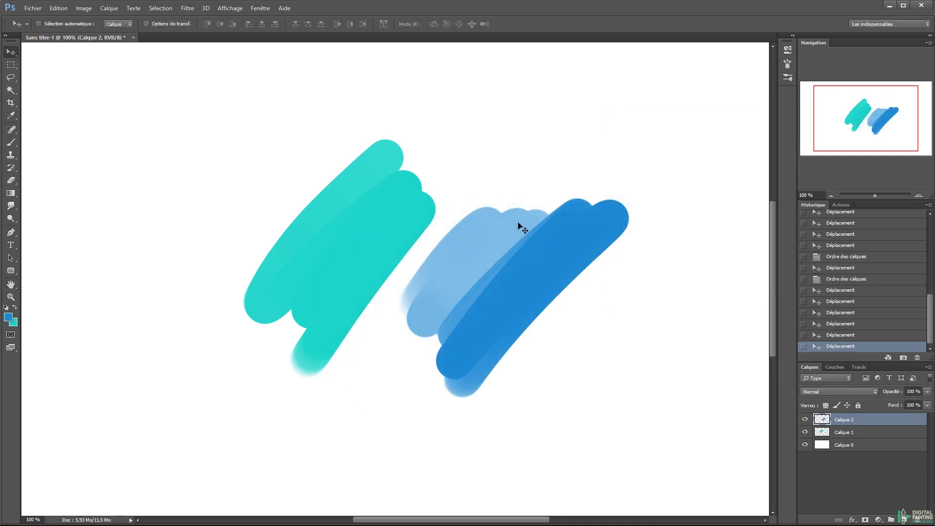
Apply the Clouds render filter to Calque 2, and undo it
click(192, 9)
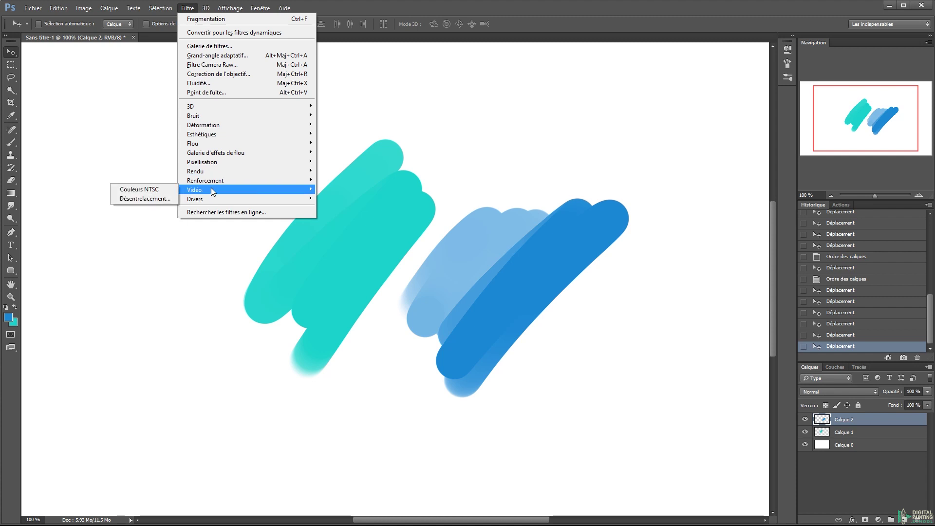
mouse_move(214, 171)
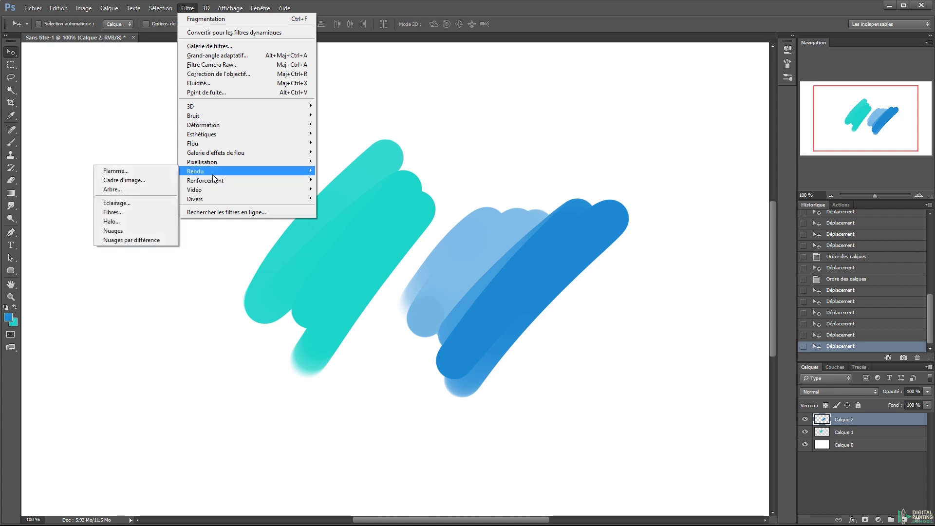
click(141, 232)
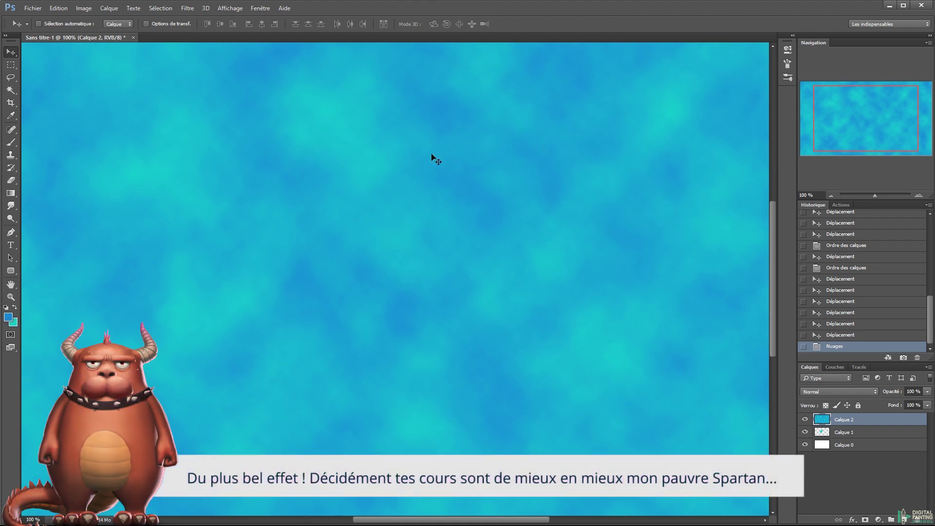
key(ctrl+z)
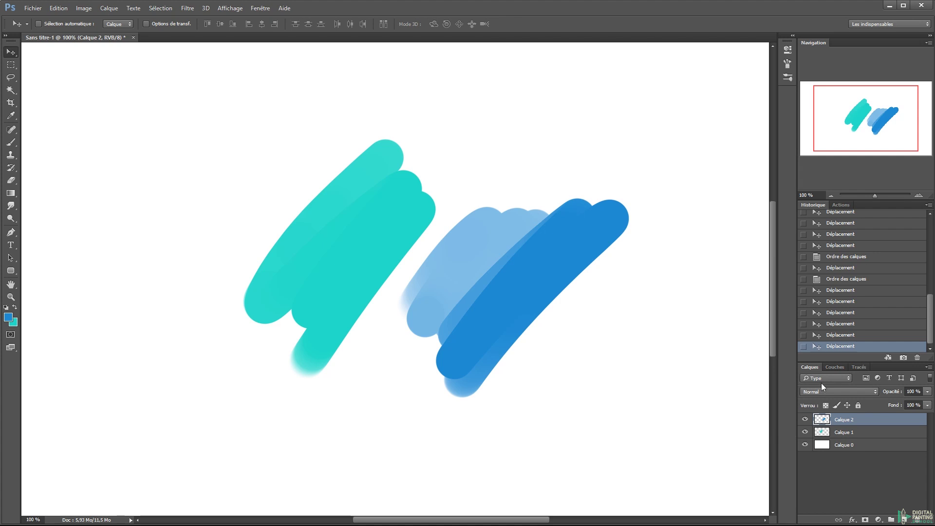
Rename the layer Calque 2 as Bleu and the layer Calque 1 as Cyan
double_click(847, 420)
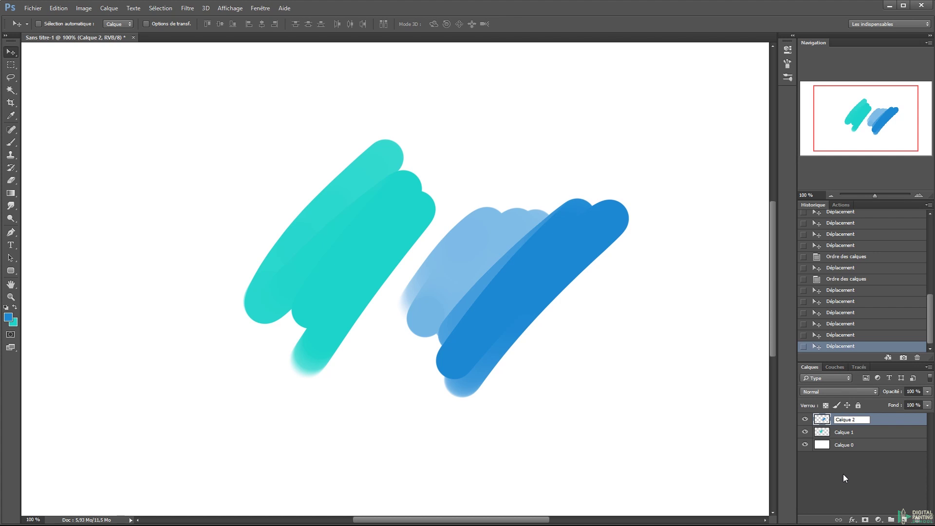
key(ctrl+a)
text(Bleu)
key(Tab)
text(Cyan)
key(Return)
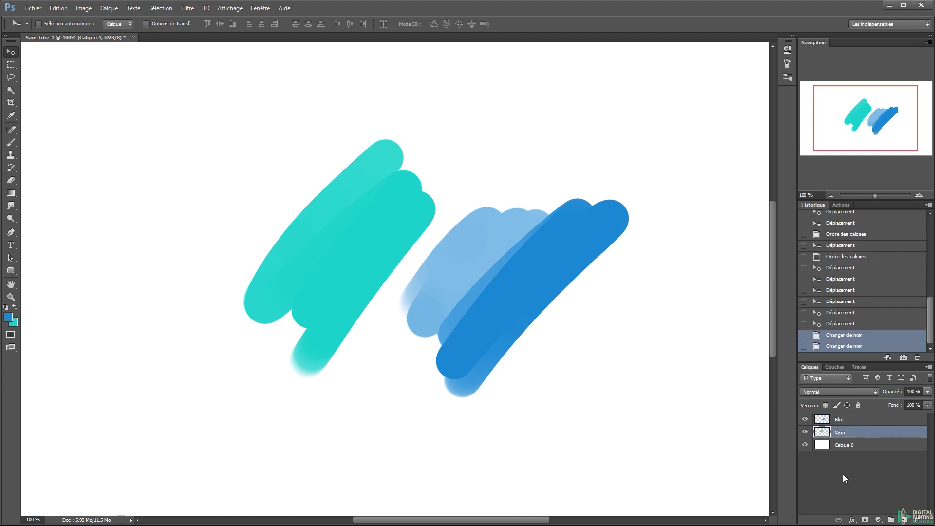
Create a new layer named Rouge directly above the Bleu layer
click(875, 419)
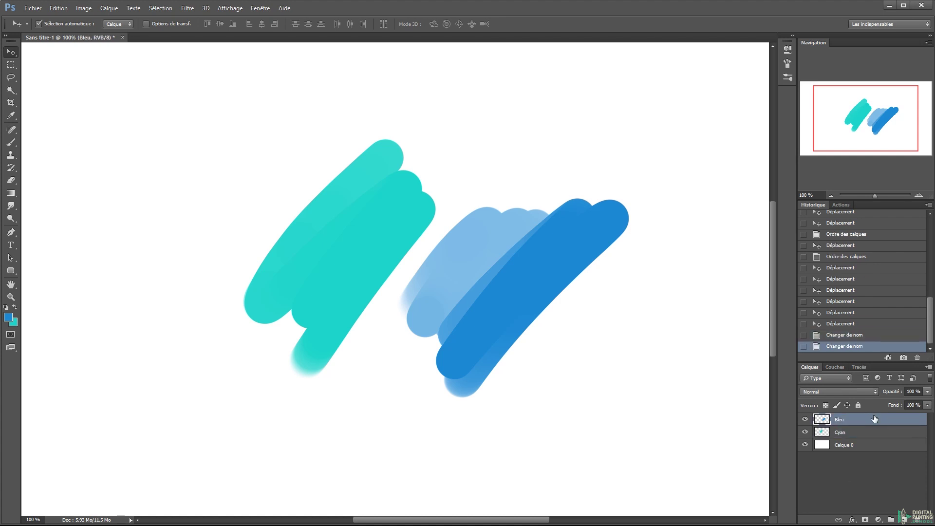
key(ctrl+alt+shift+n)
key(ctrl+z)
key(ctrl+shift+n)
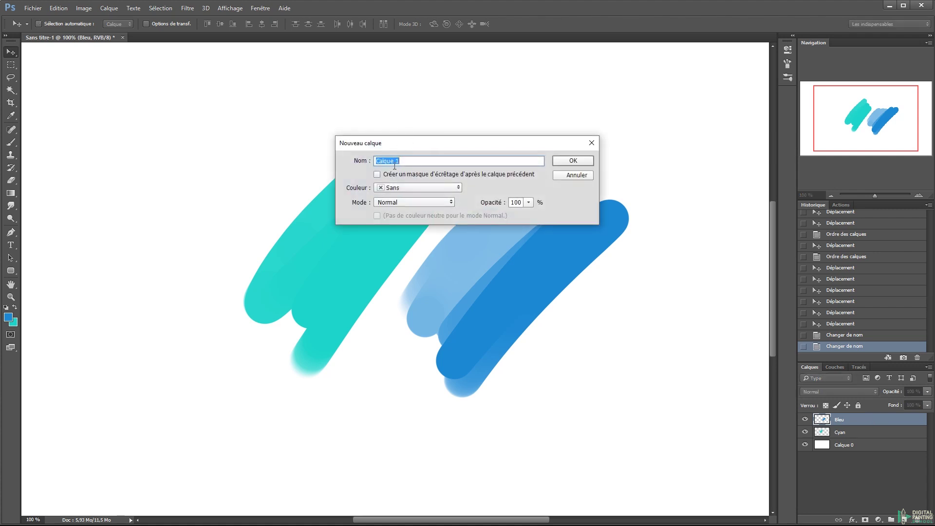
text(Rouge)
key(Return)
Set the foreground colour to dark red, hex b70606
key(i)
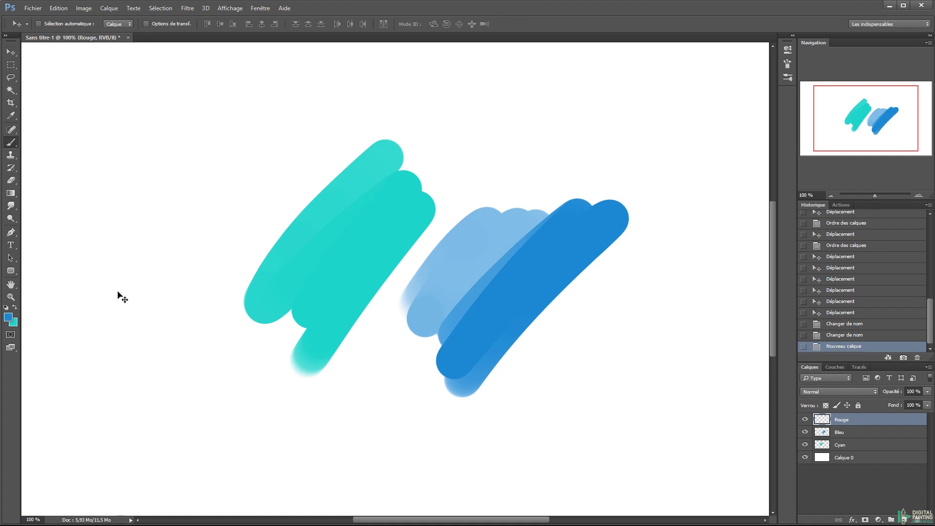
click(8, 317)
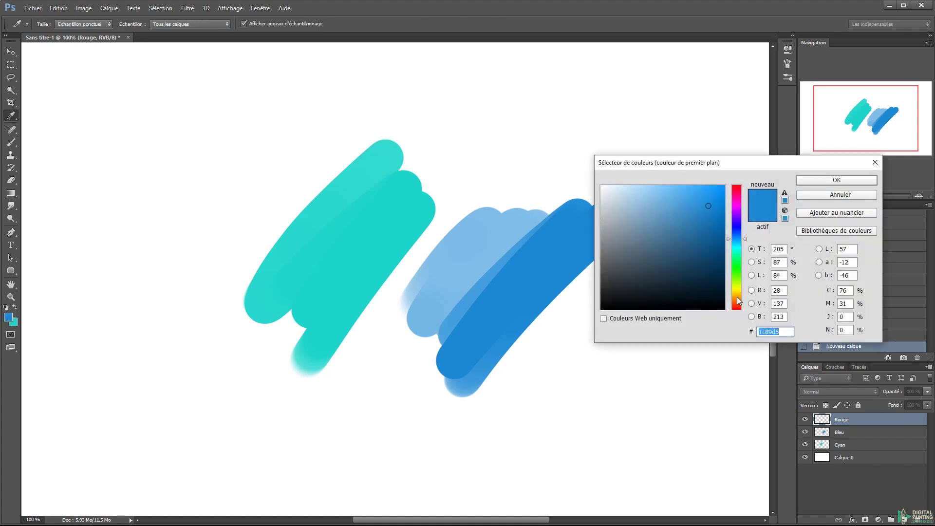
drag(737, 297, 736, 308)
click(721, 220)
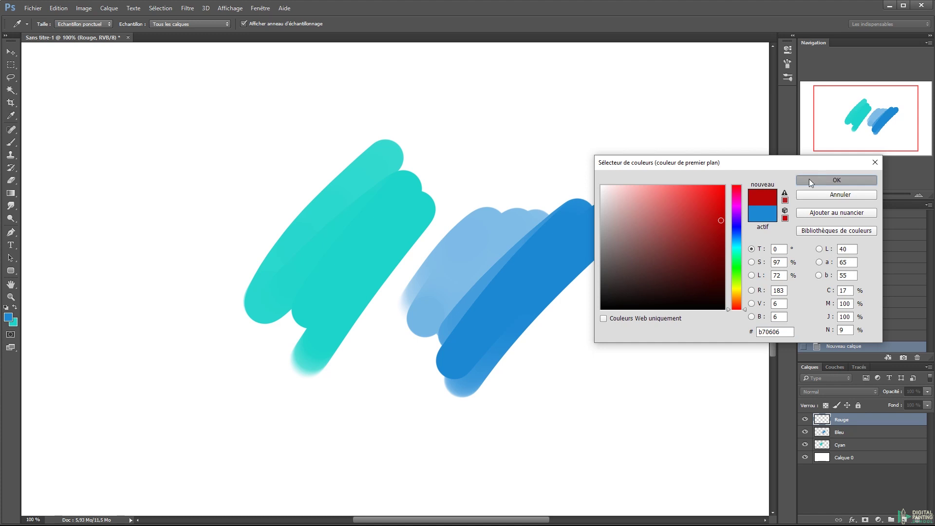
click(808, 179)
Paint three red patches and a smile-shaped curve on Rouge with the 150 px Ink Big brush, and shift them towards the turquoise strokes
key(b)
right_click(351, 216)
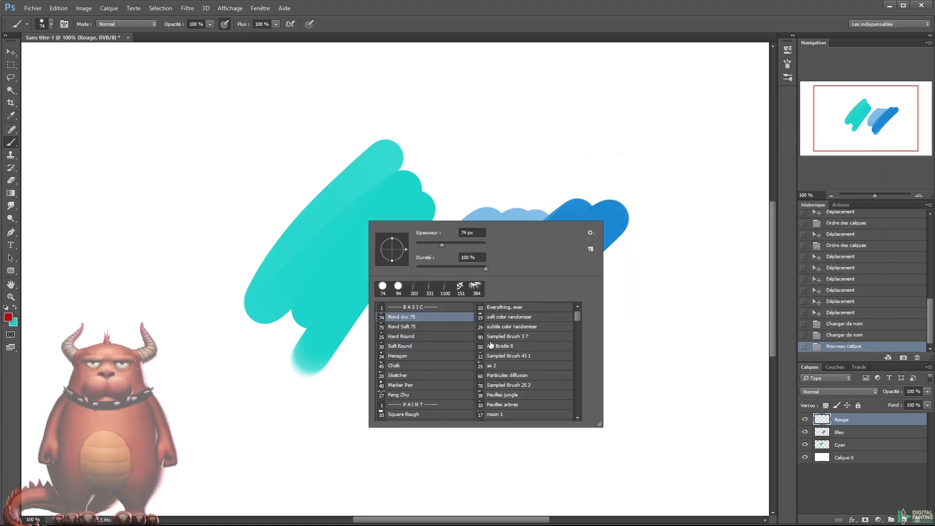
scroll(580, 321, down, 3)
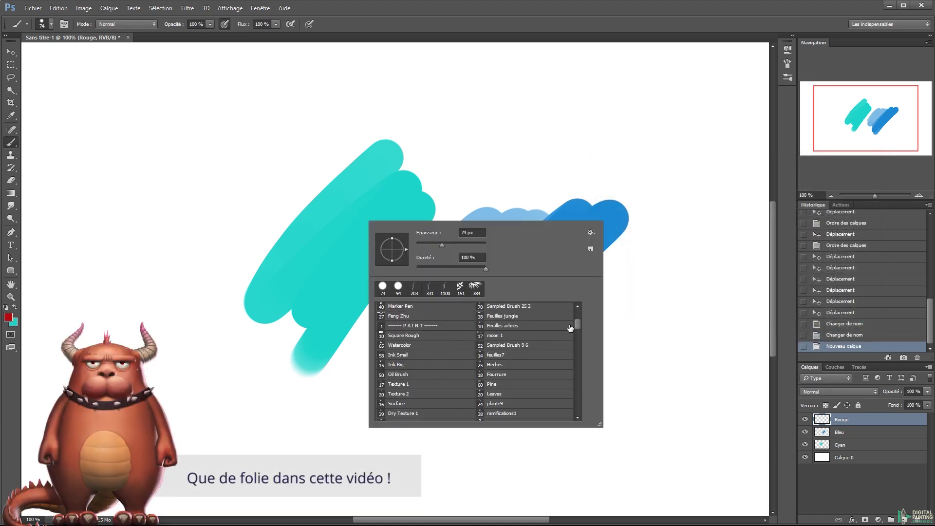
click(409, 364)
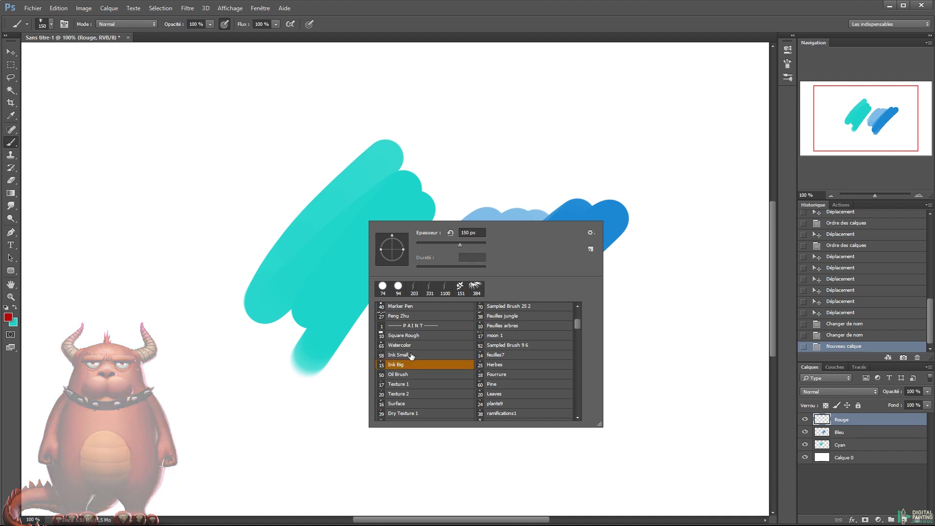
mouse_move(132, 115)
mouse_down()
mouse_move(130, 107)
mouse_move(137, 158)
mouse_move(128, 158)
mouse_up()
mouse_move(187, 126)
mouse_down()
mouse_move(217, 151)
mouse_move(192, 161)
mouse_up()
mouse_move(256, 115)
mouse_down()
mouse_move(228, 153)
mouse_move(217, 115)
mouse_move(202, 161)
mouse_move(244, 167)
mouse_up()
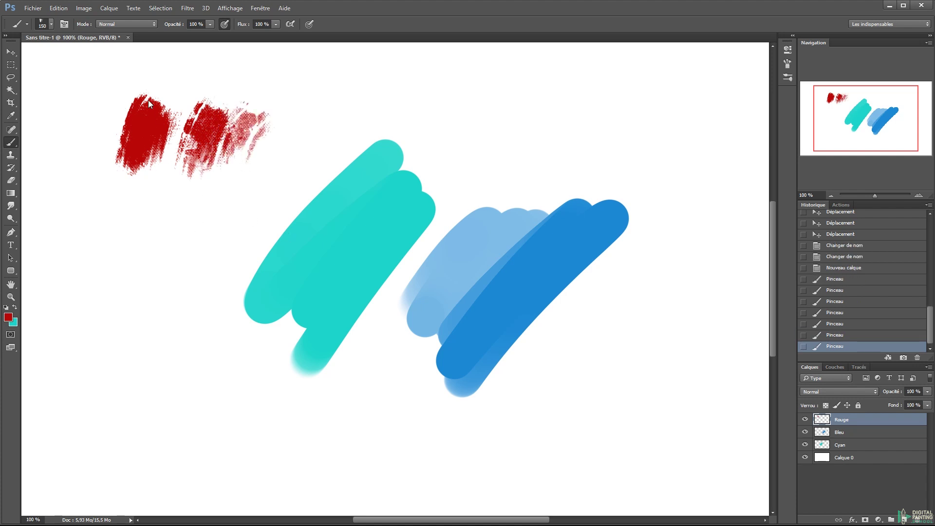
mouse_move(75, 176)
mouse_down()
mouse_move(292, 181)
mouse_move(229, 248)
mouse_move(209, 184)
mouse_move(219, 190)
mouse_up()
key(v)
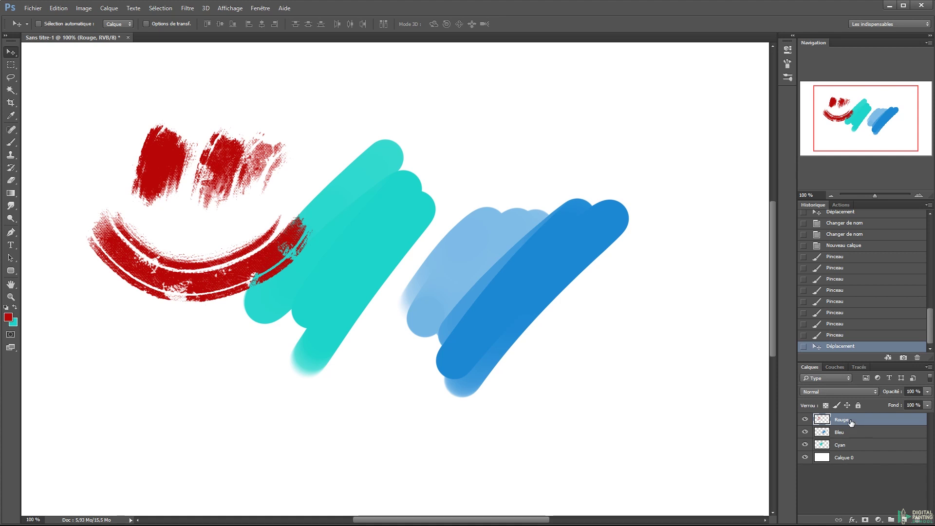
Group the layers Rouge, Bleu and Cyan, and expand the group to show its contents
shift+click(849, 445)
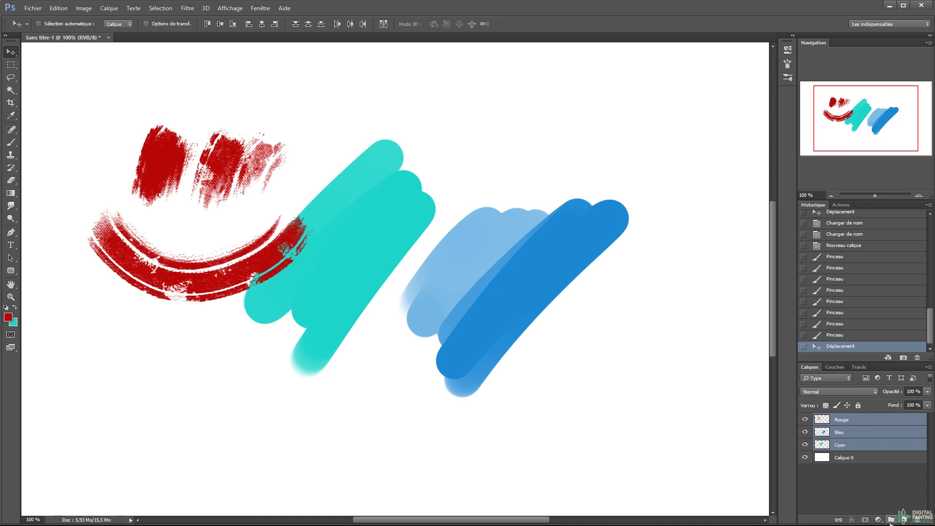
click(891, 519)
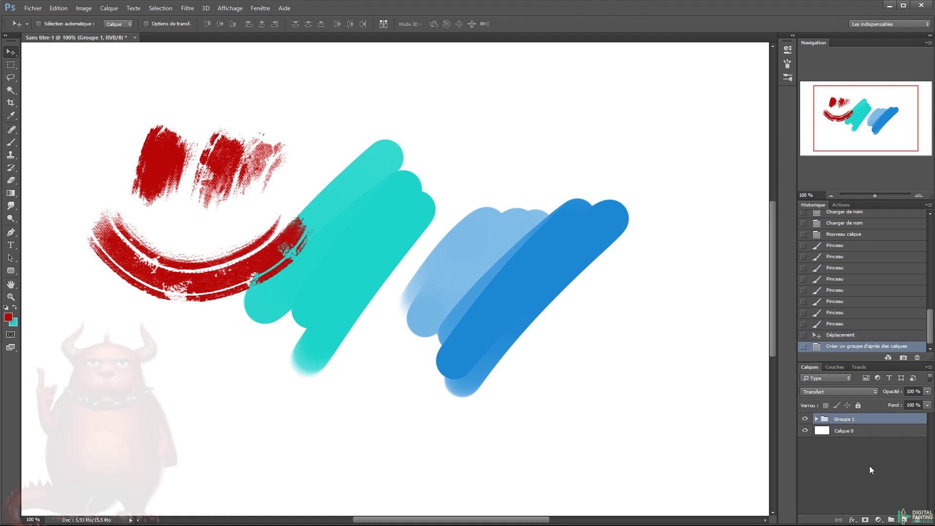
click(817, 419)
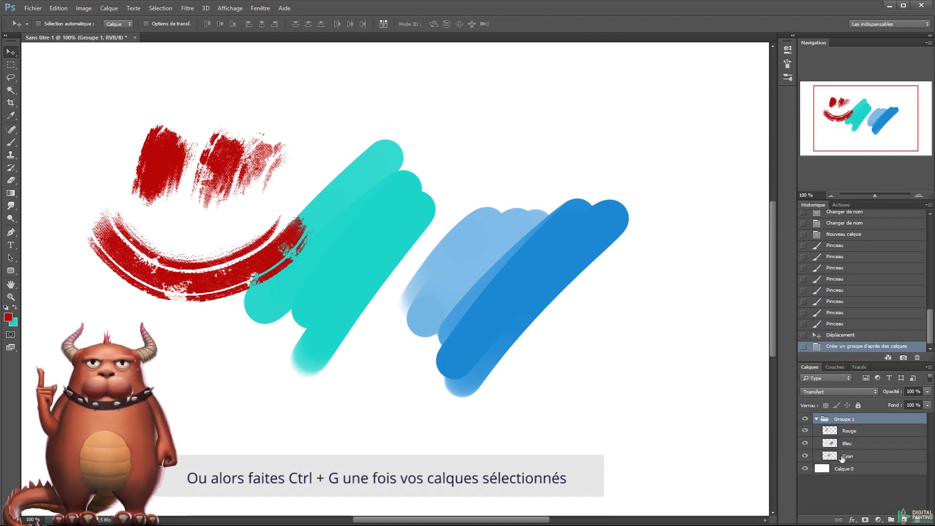
click(817, 420)
click(817, 419)
Rename the layer group as Mes coups de brushs
double_click(843, 420)
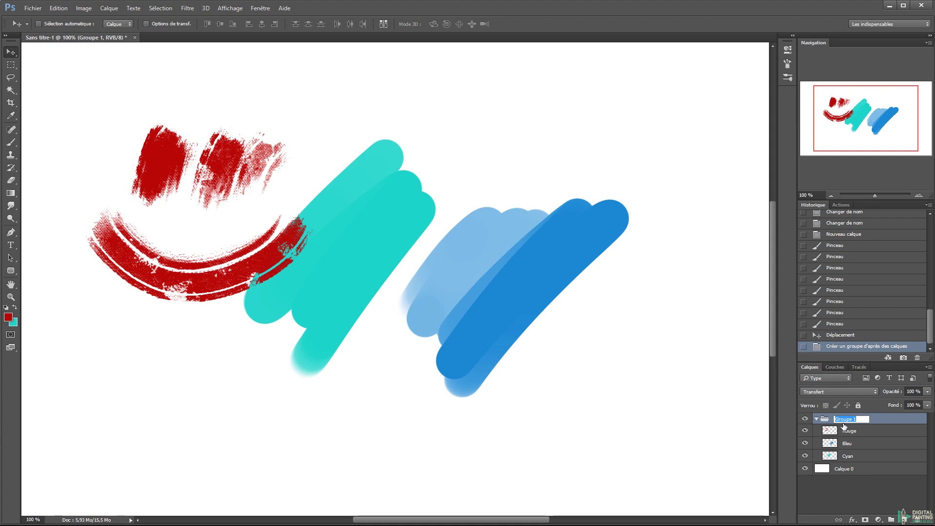
text(Mes coups de brushs)
key(Return)
Try reordering the grouped layers and placing the group beneath Calque 0, and undo the last reorder
click(845, 430)
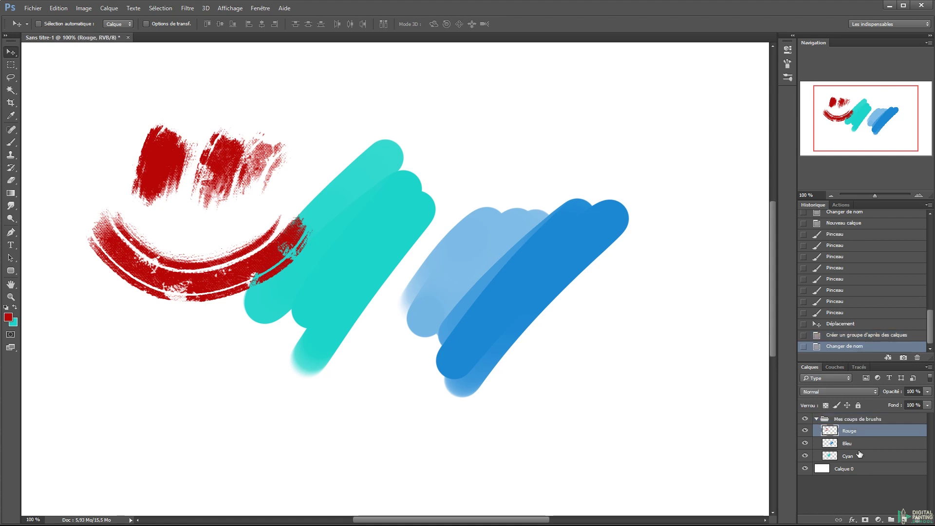
drag(846, 460, 845, 467)
mouse_move(849, 431)
mouse_down()
mouse_move(849, 414)
mouse_move(845, 481)
mouse_up()
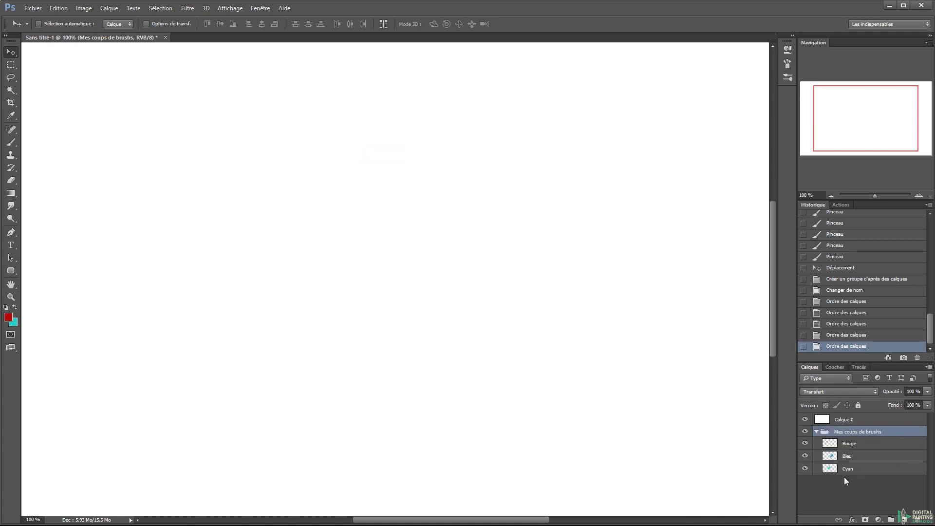
key(ctrl+z)
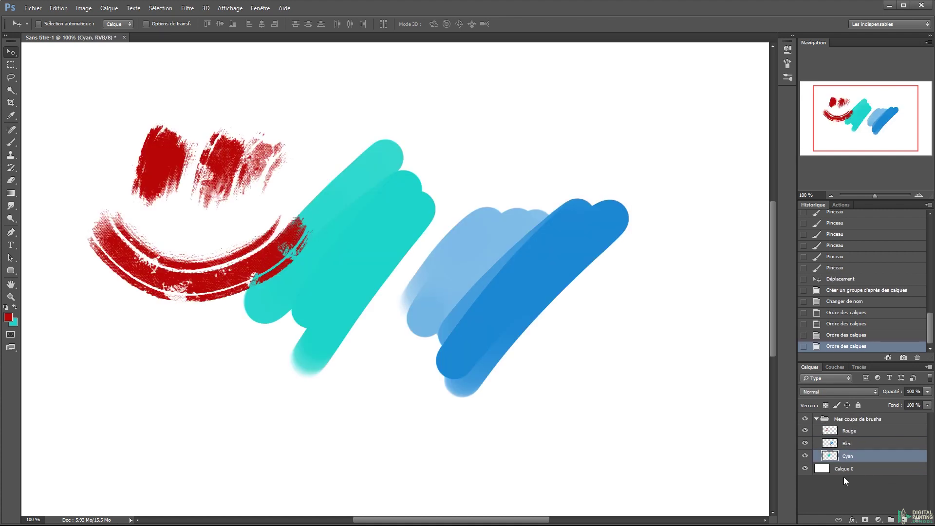
Send Cyan backward out of the group, bring it forward above Rouge, and return it beneath Bleu
shift+click(860, 445)
click(861, 448)
key(ctrl+bracketleft)
key(ctrl+bracketright)
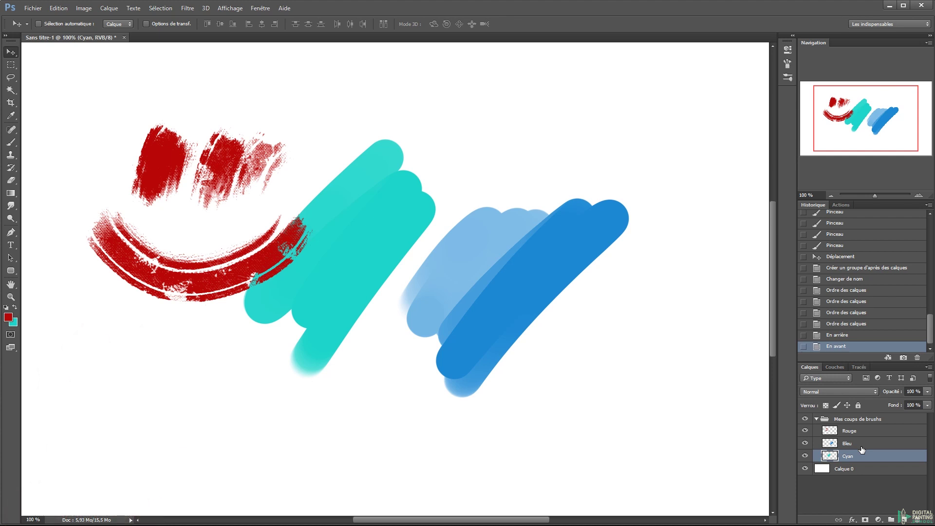
key(ctrl+bracketright)
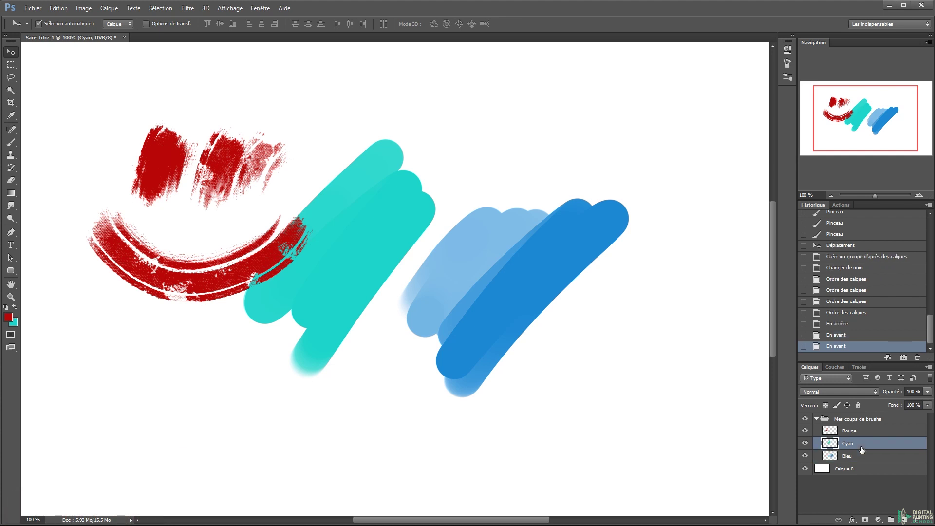
key(ctrl+bracketright)
key(ctrl+bracketleft)
key(ctrl+bracketleft)
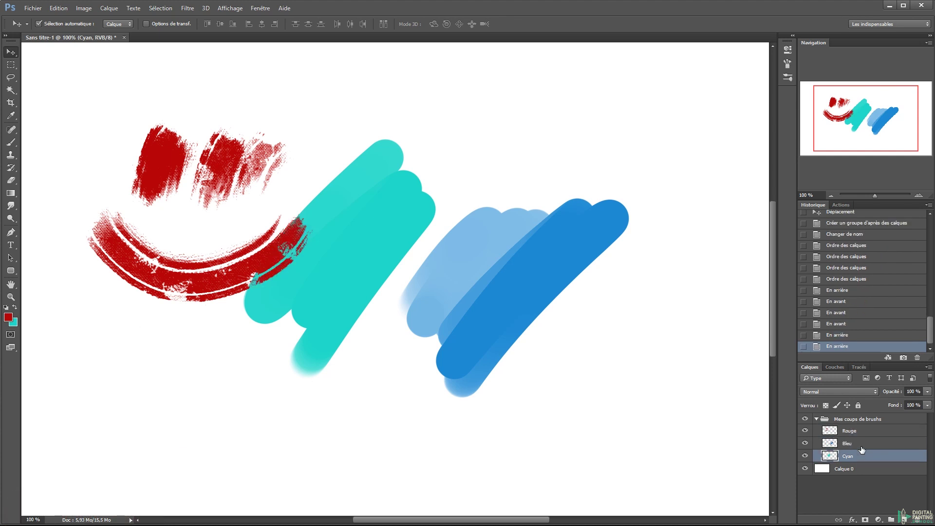
Shift Cyan repeatedly forward and backward in the stack, and leave it outside the group, directly above Calque 0
key(ctrl+bracketright)
key(ctrl+bracketright)
key(ctrl+bracketleft)
key(ctrl+bracketright)
key(ctrl+bracketleft)
key(ctrl+bracketright)
key(ctrl+bracketleft)
key(ctrl+bracketright)
key(ctrl+bracketleft)
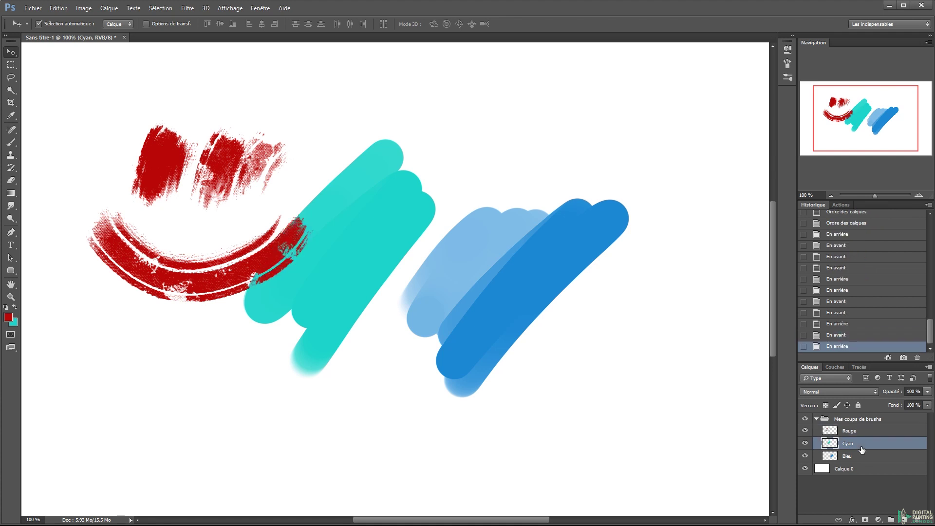
key(ctrl+bracketleft)
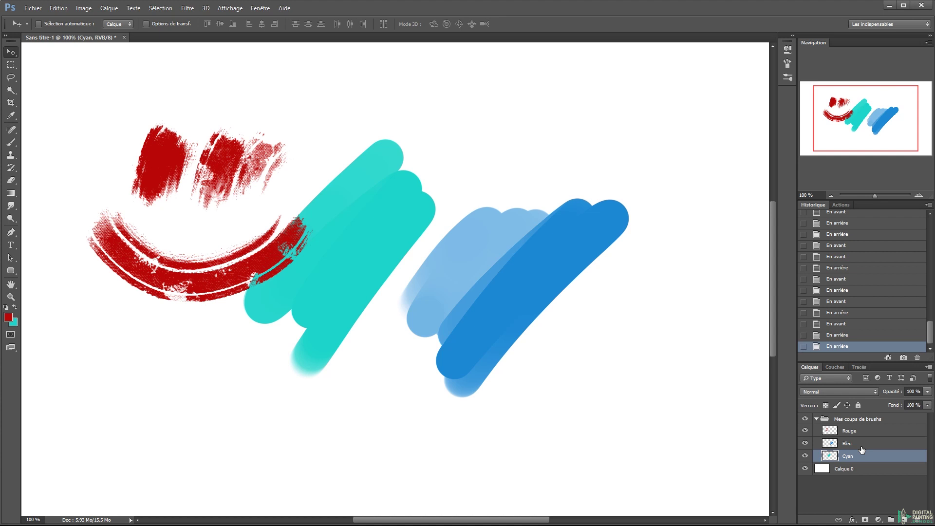
key(ctrl+bracketleft)
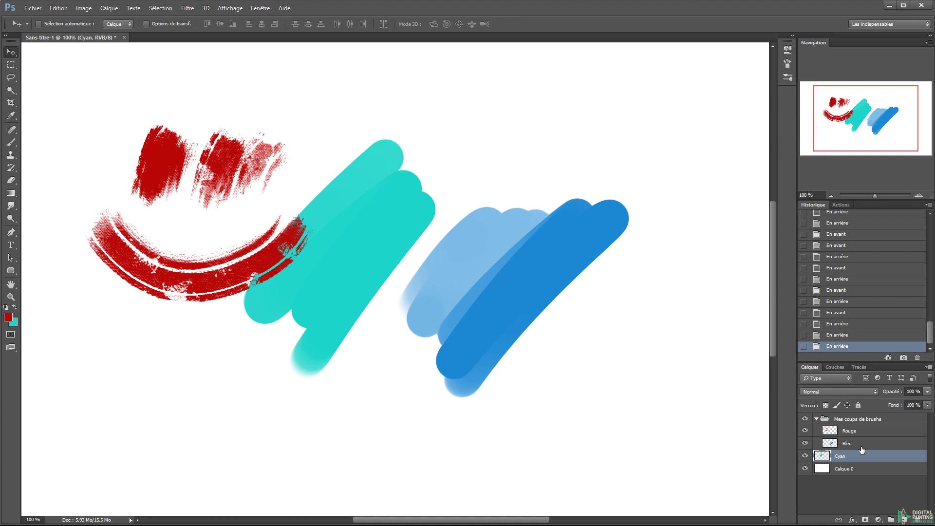
Move Cyan back into the Mes coups de brushs group, shift it forward once, and return it beneath Bleu
key(ctrl+bracketright)
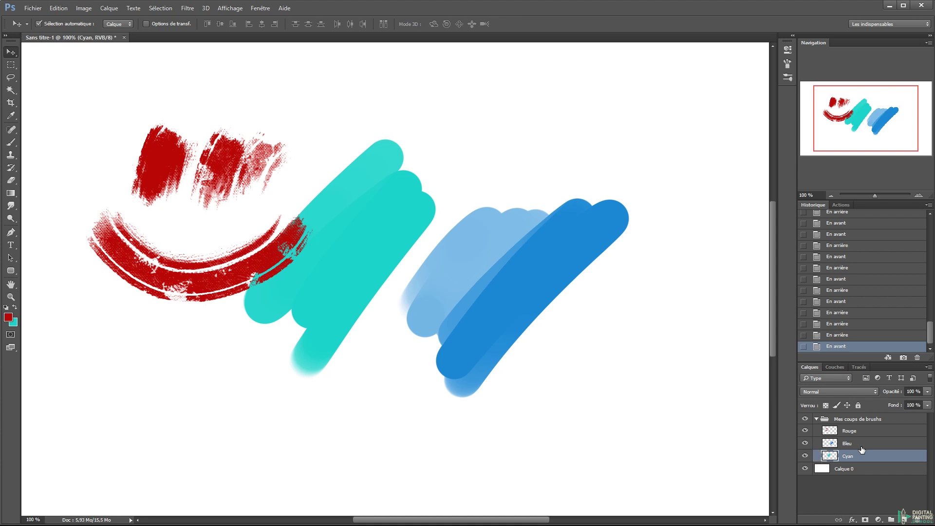
key(ctrl+bracketright)
key(ctrl+bracketleft)
Assign colour labels to the grouped layers: red for Rouge, blue for Bleu and green for Cyan
click(853, 431)
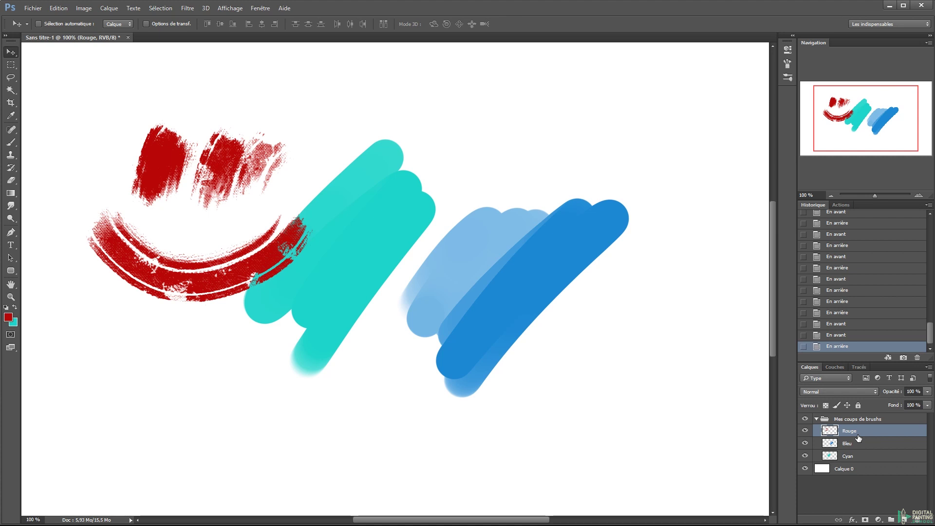
right_click(805, 432)
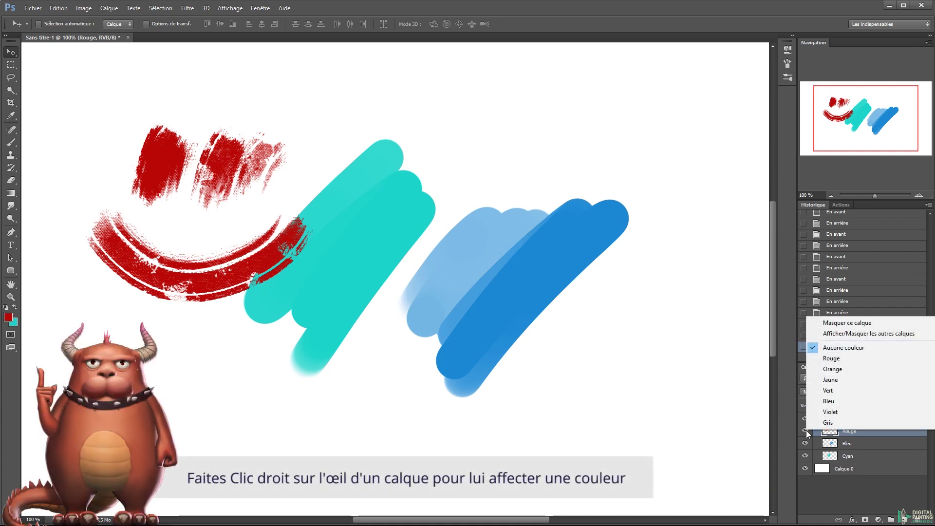
click(843, 359)
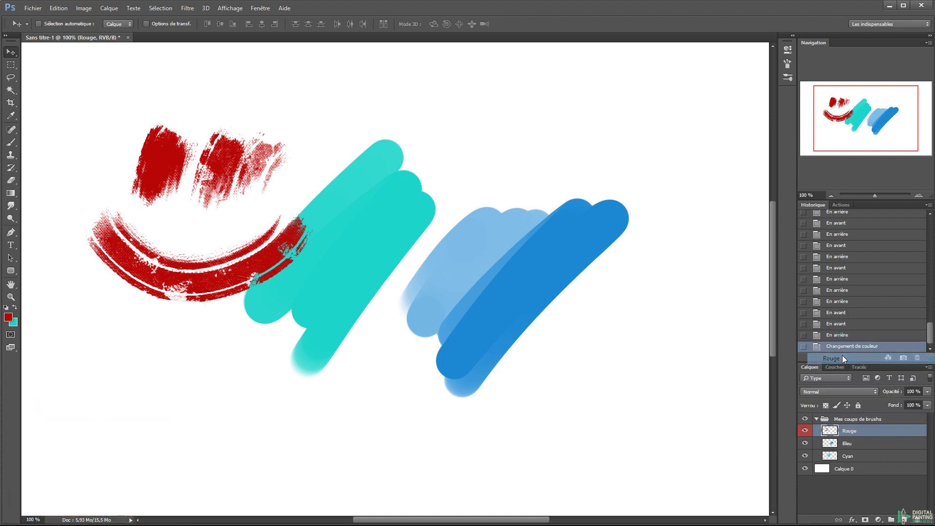
right_click(804, 443)
click(818, 412)
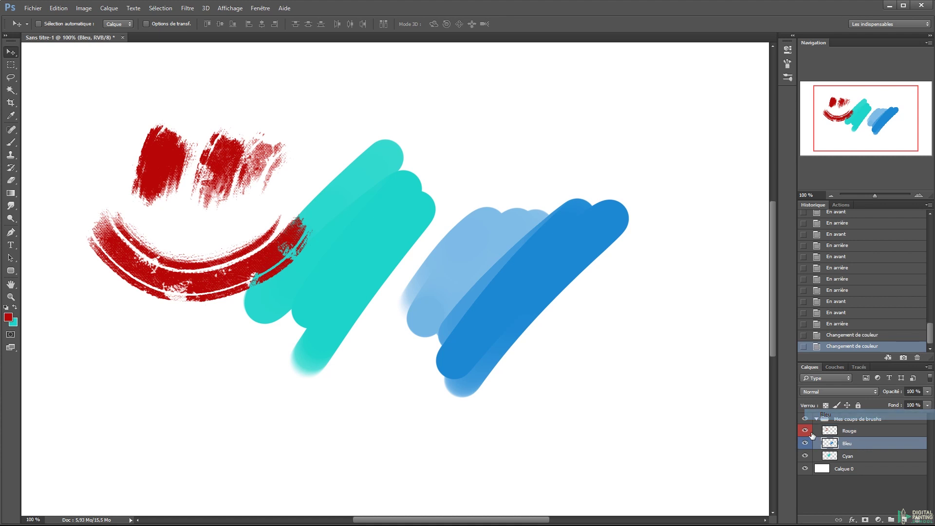
right_click(803, 455)
click(828, 419)
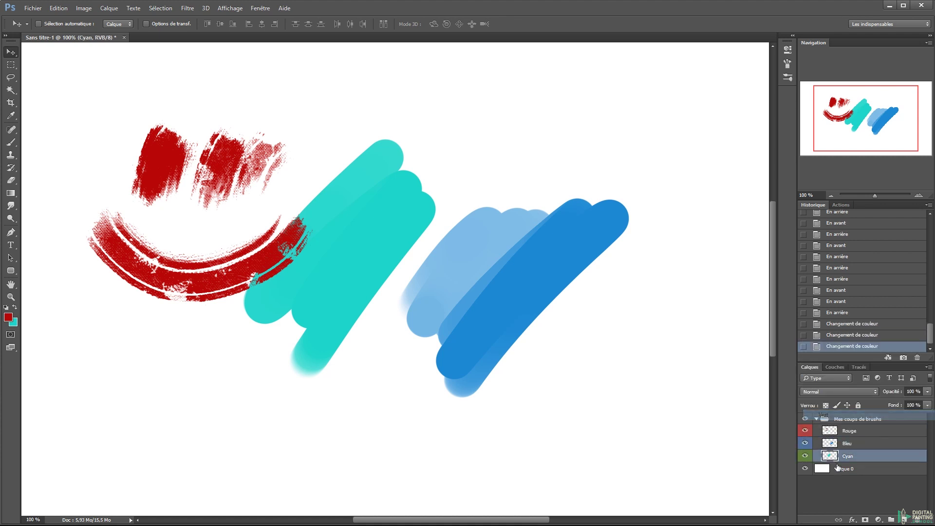
Hide the Rouge and Bleu layers, show both again, and leave Rouge selected
click(845, 443)
click(844, 431)
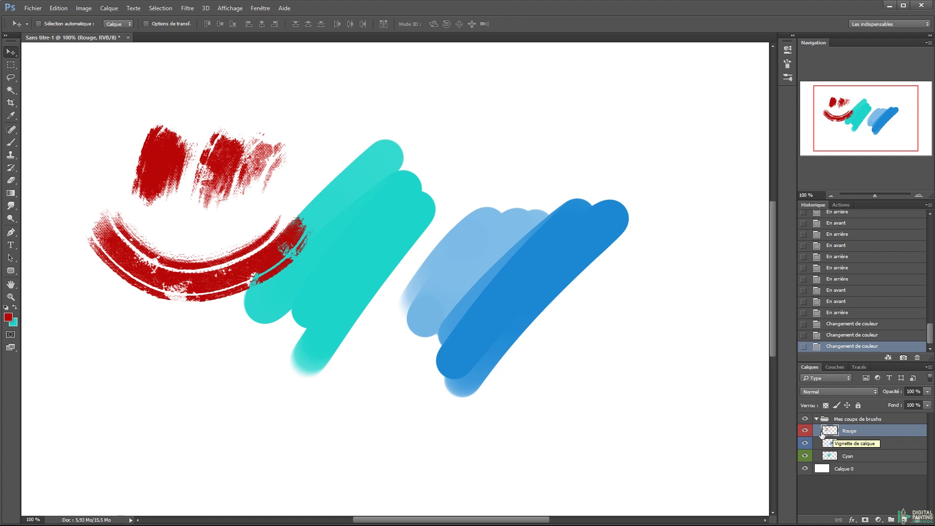
click(807, 431)
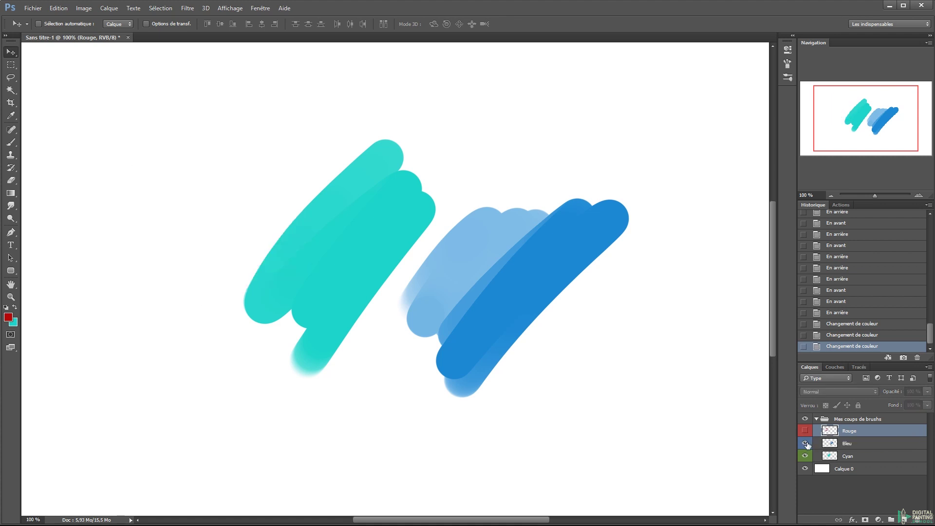
click(806, 443)
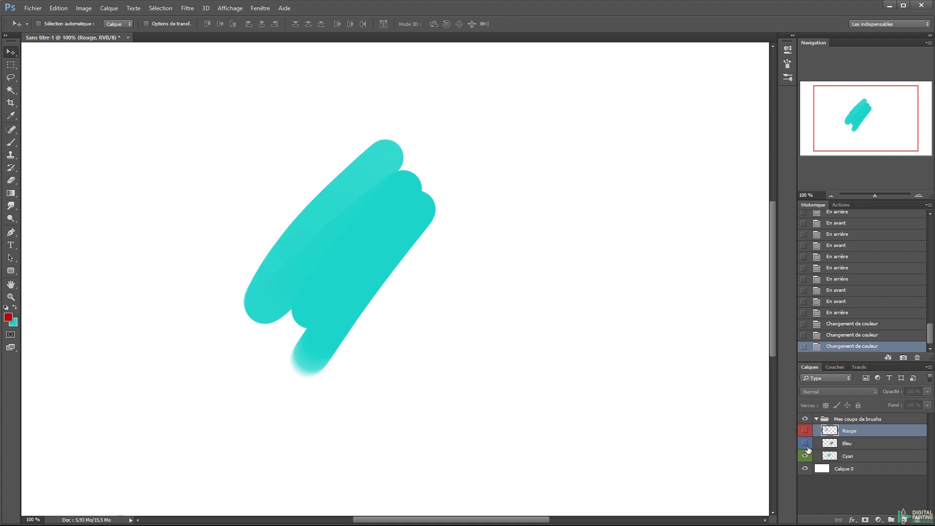
click(845, 444)
click(806, 432)
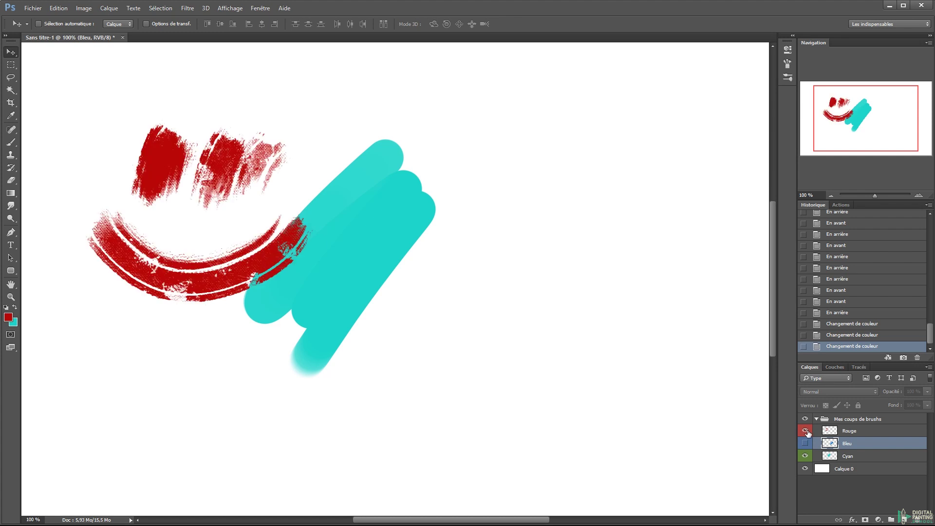
click(806, 444)
click(840, 433)
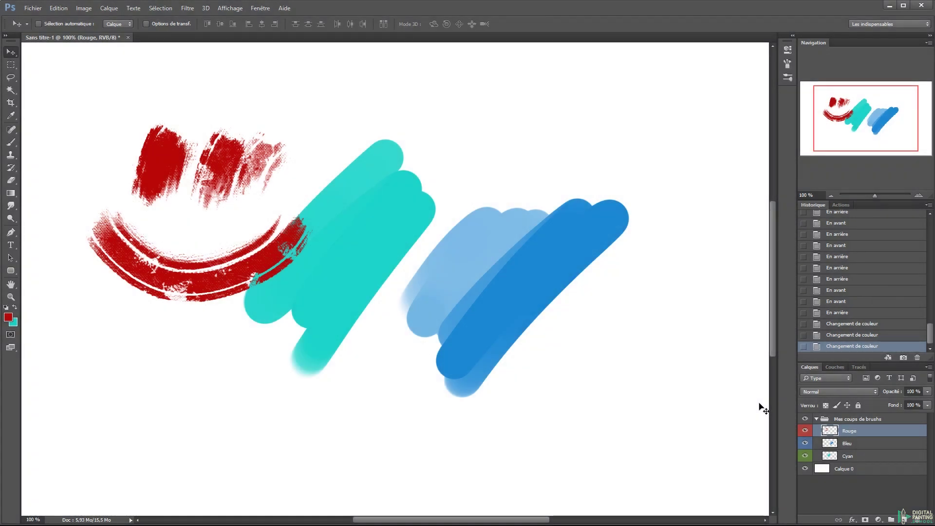
Add a Contour (stroke) layer style to Rouge and set its colour to green 7fb21c
double_click(880, 432)
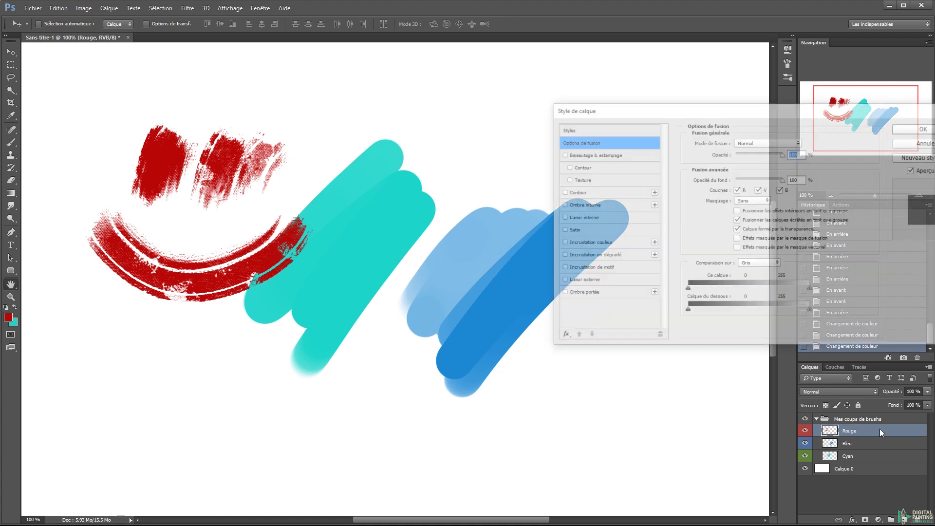
drag(755, 115, 703, 114)
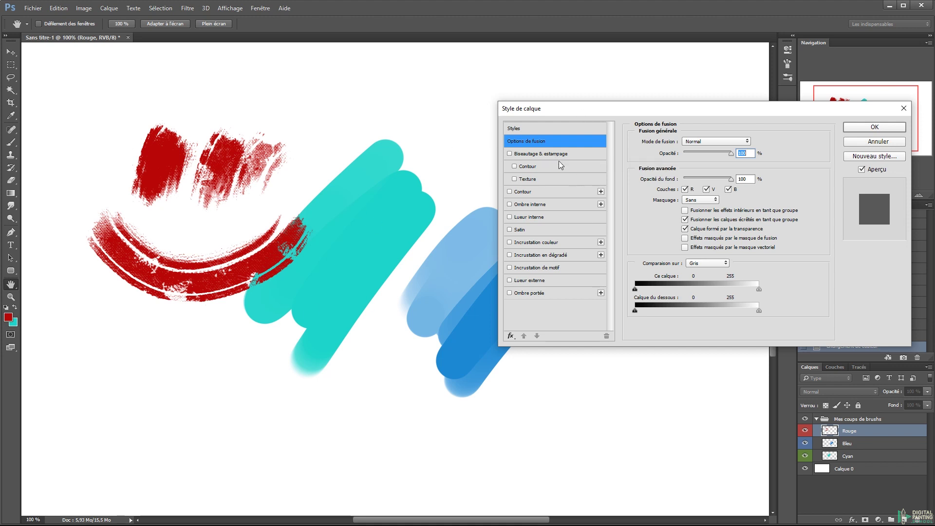
click(523, 192)
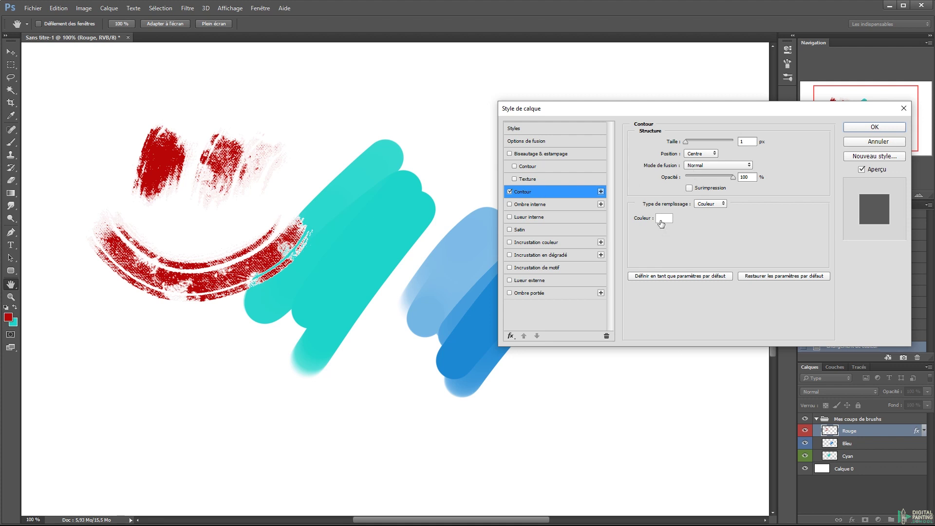
click(662, 219)
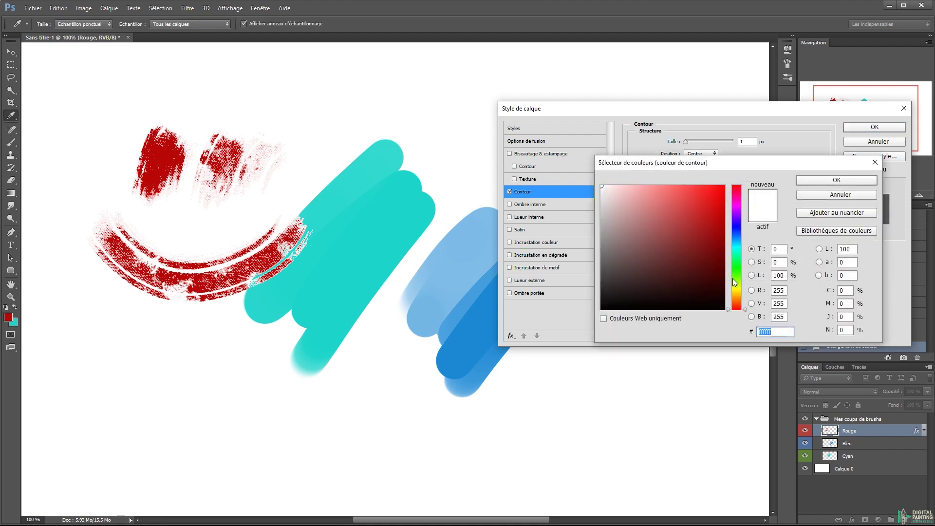
click(735, 283)
mouse_move(706, 208)
mouse_down()
mouse_move(716, 188)
mouse_move(705, 222)
mouse_up()
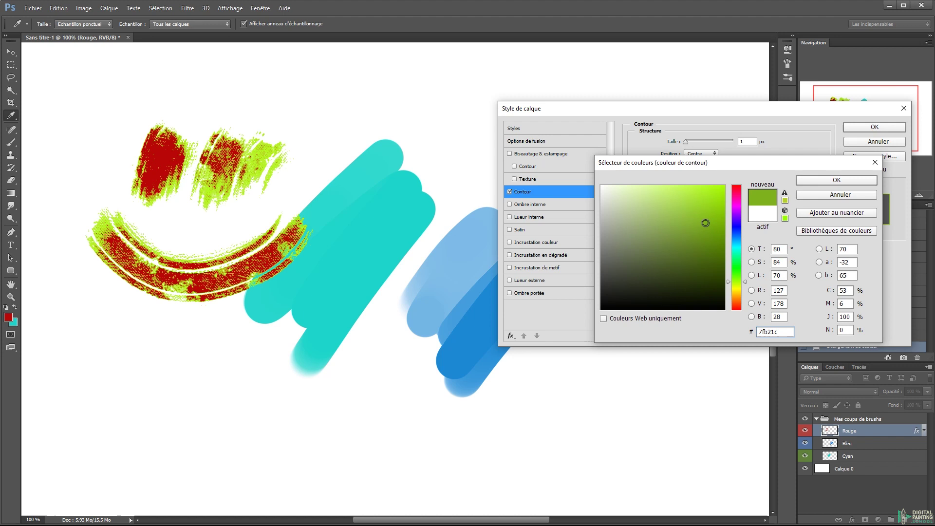
click(828, 178)
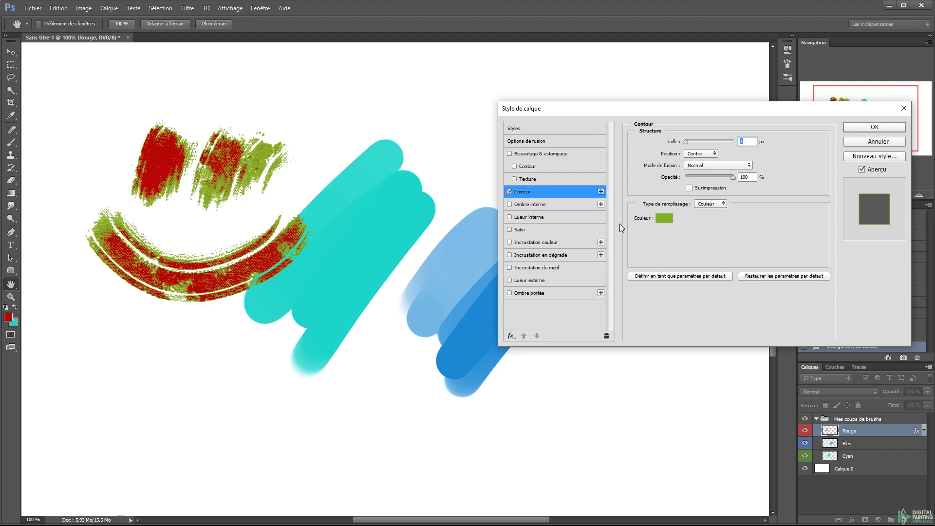
Try a thicker stroke on Rouge, and reduce its size back to 1 px
key(Up)
key(Up)
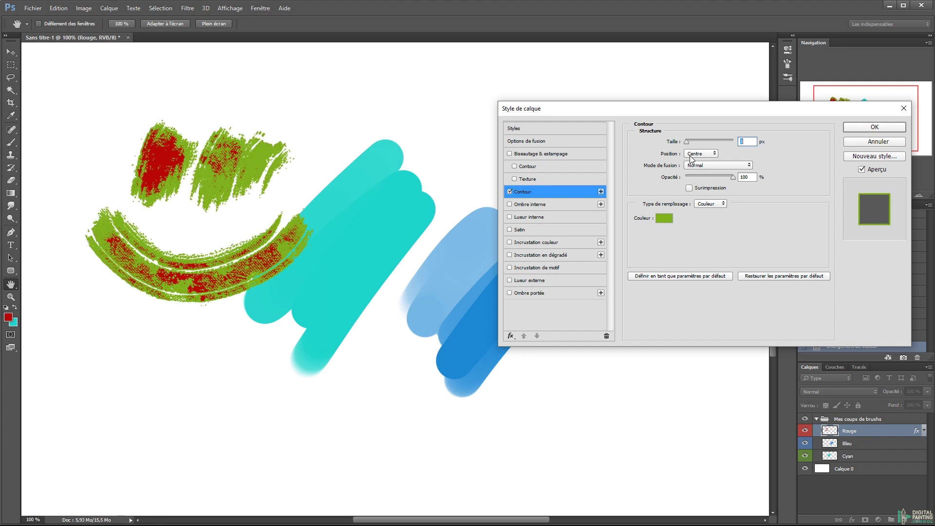
key(Down)
key(Down)
key(Down)
key(Down)
key(Down)
key(Down)
key(Down)
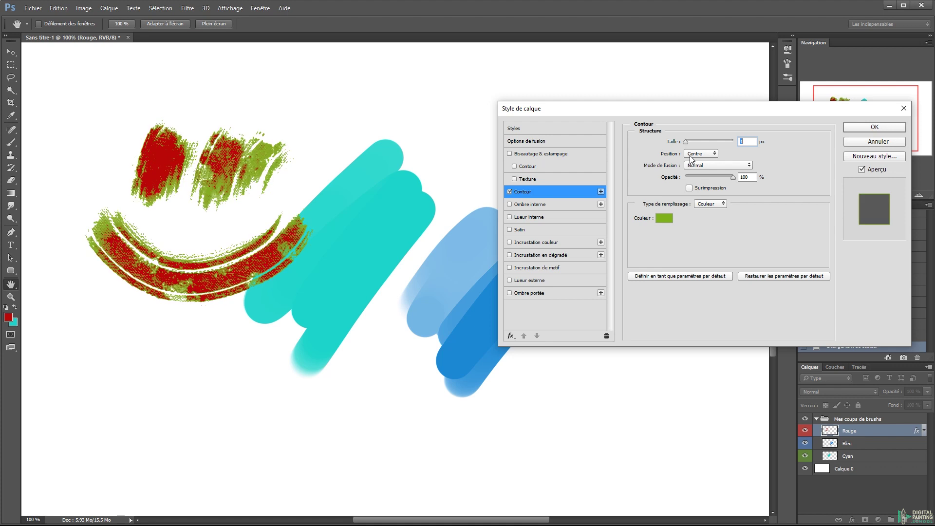
Try the stroke position as Intérieur and as Extérieur, and disable the stroke effect
click(696, 155)
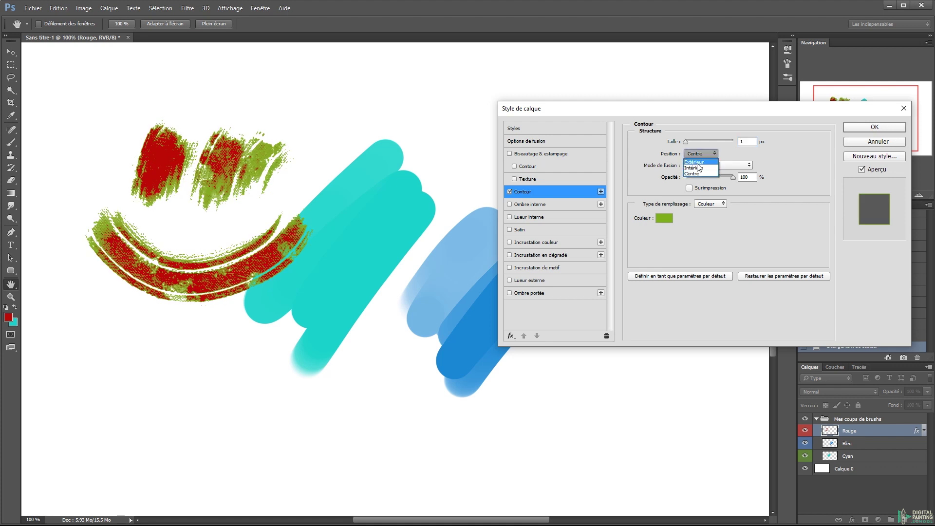
click(700, 168)
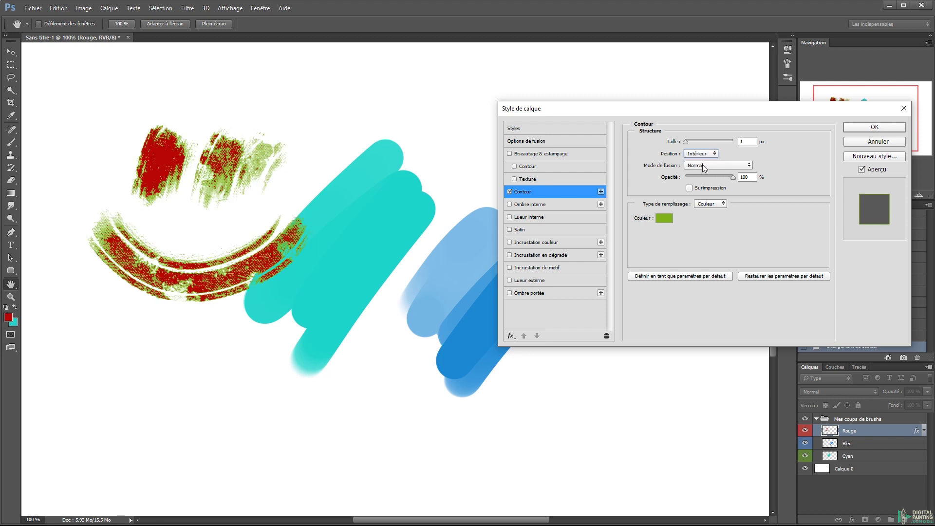
click(697, 153)
click(701, 167)
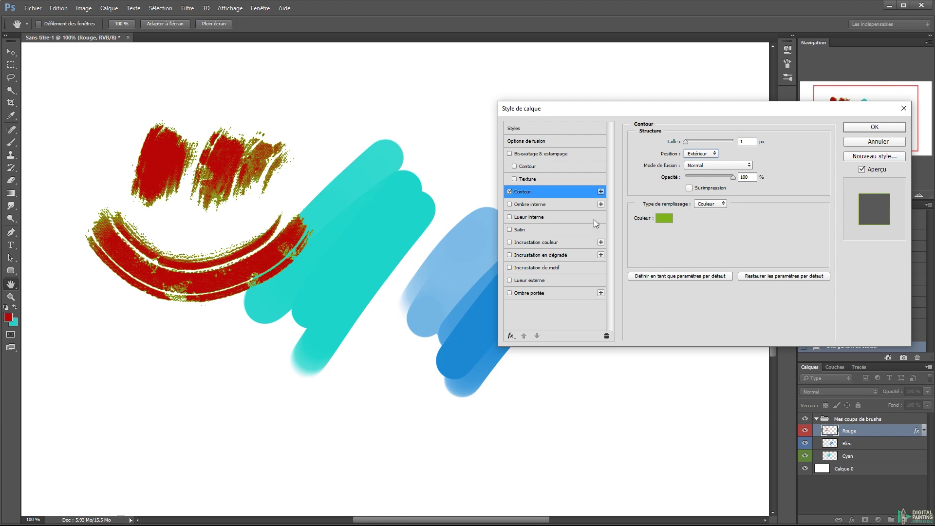
click(509, 191)
Try an inner shadow (Ombre interne) on Rouge with a 12 px distance and stronger opacity, and disable it
click(530, 205)
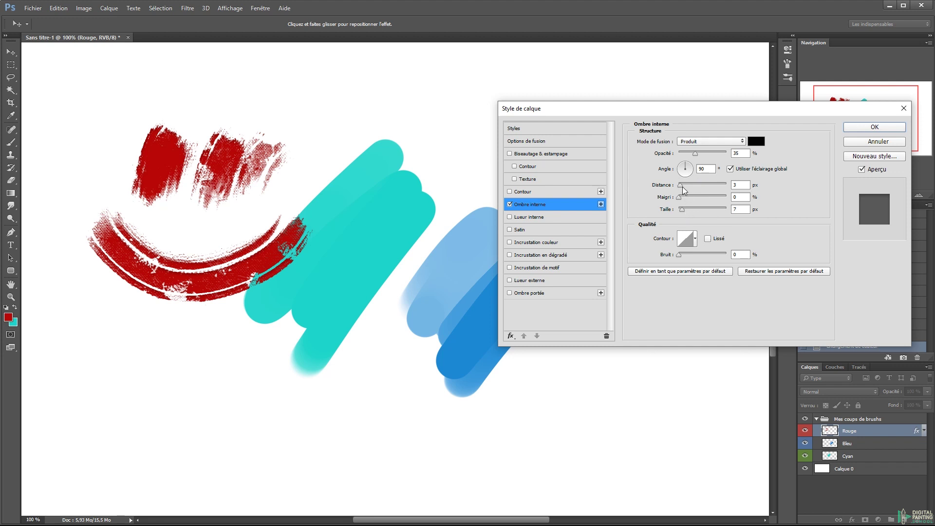
drag(680, 185, 685, 186)
drag(695, 152, 714, 154)
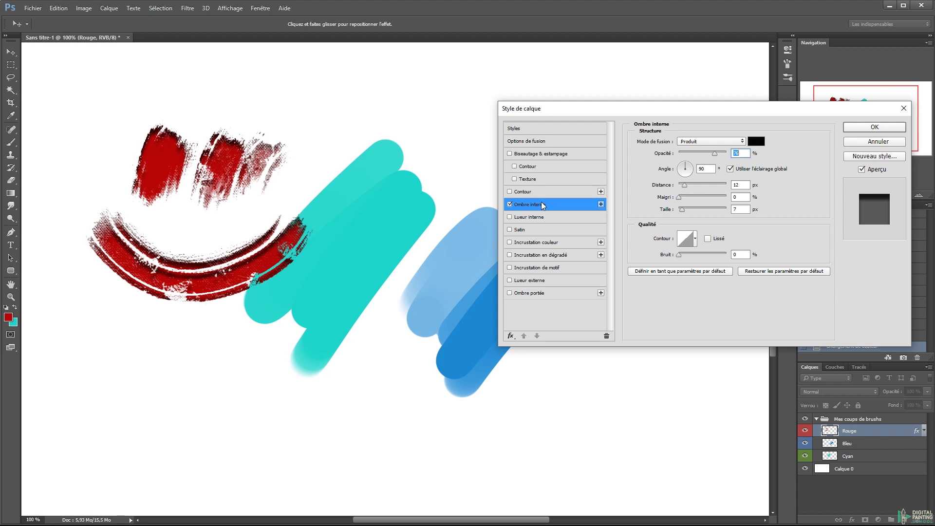
click(510, 205)
Add an outer glow (Lueur externe) to Rouge in Normal mode, with the cyan sampled from the canvas and 100% opacity
click(525, 218)
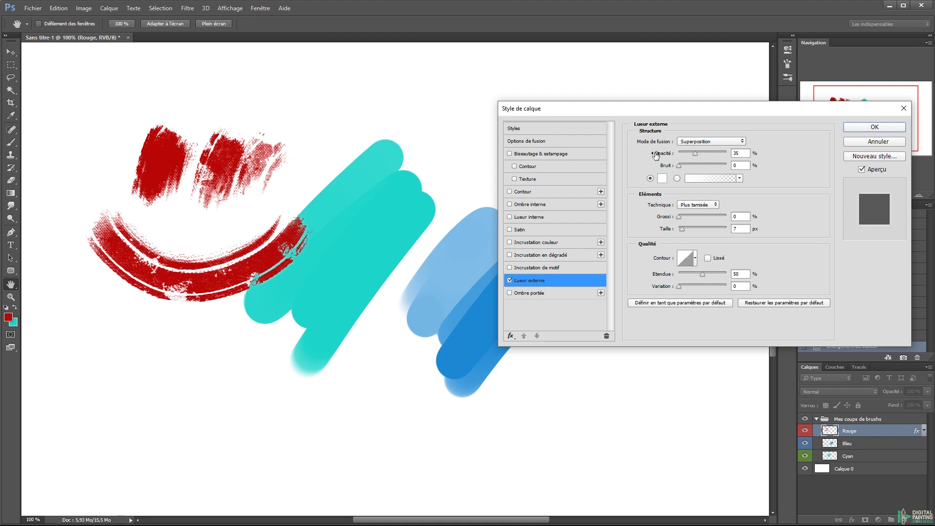
click(688, 142)
click(687, 147)
click(663, 178)
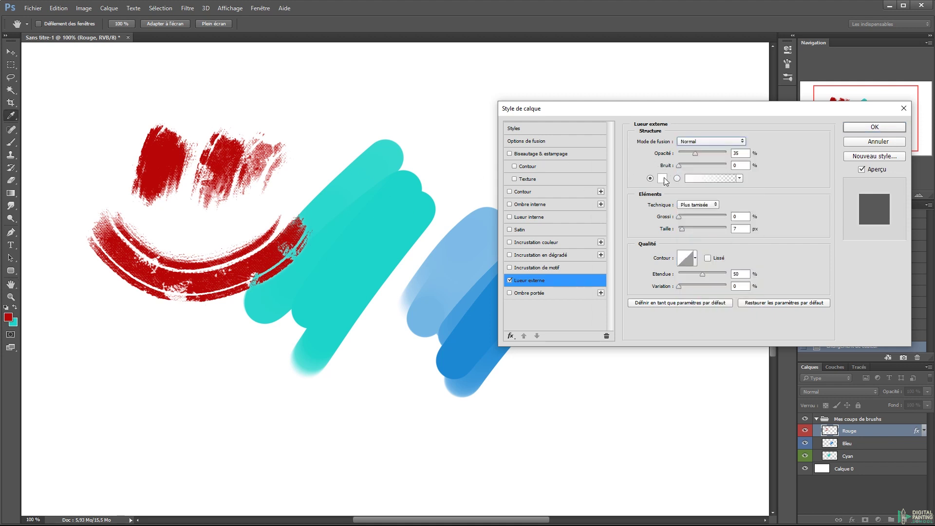
click(407, 198)
click(817, 180)
drag(715, 154, 723, 156)
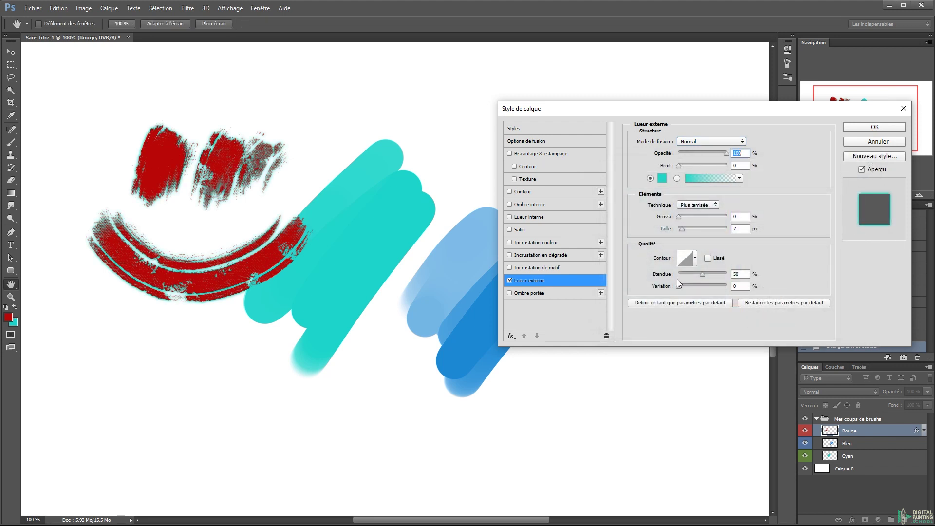
Enlarge the outer glow to about 38 px, and disable the effect
click(686, 229)
drag(687, 229, 685, 233)
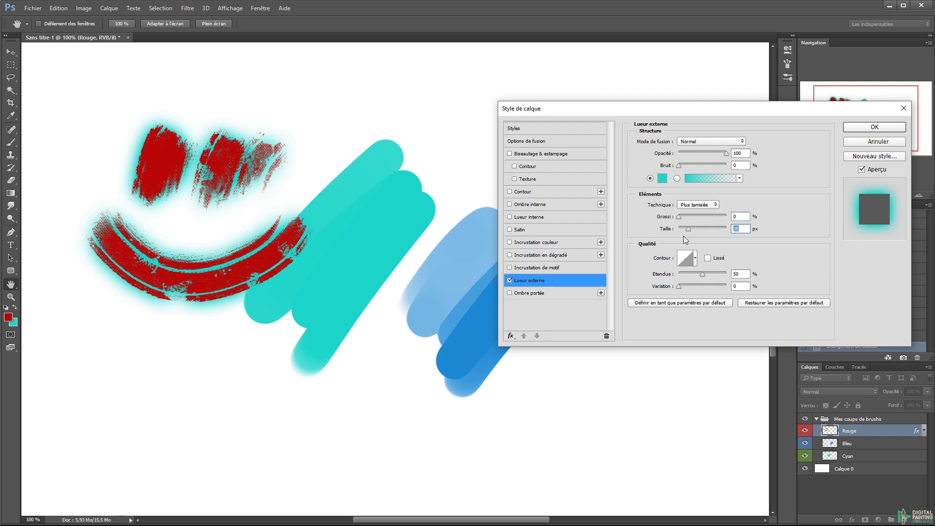
click(510, 281)
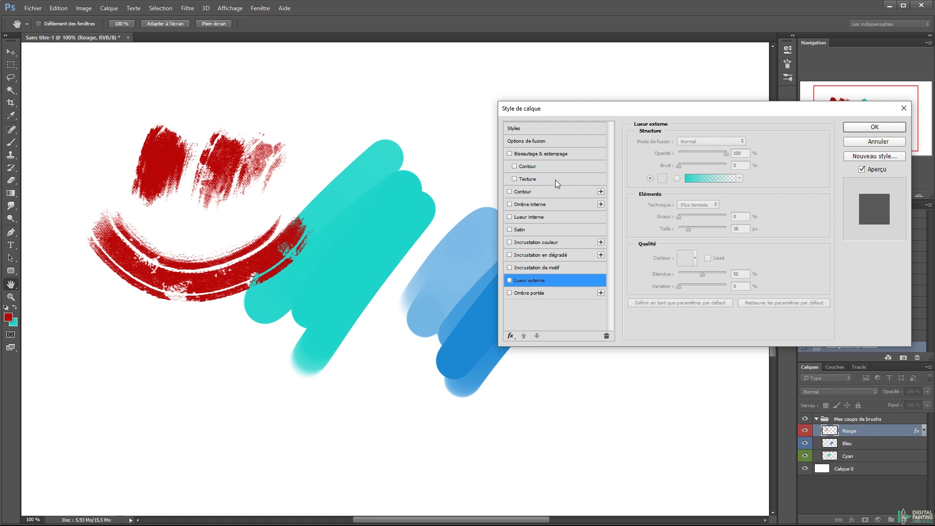
Try a blue, red and yellow gradient overlay on Rouge, rotated to about -164°, and discard the layer style changes
click(544, 255)
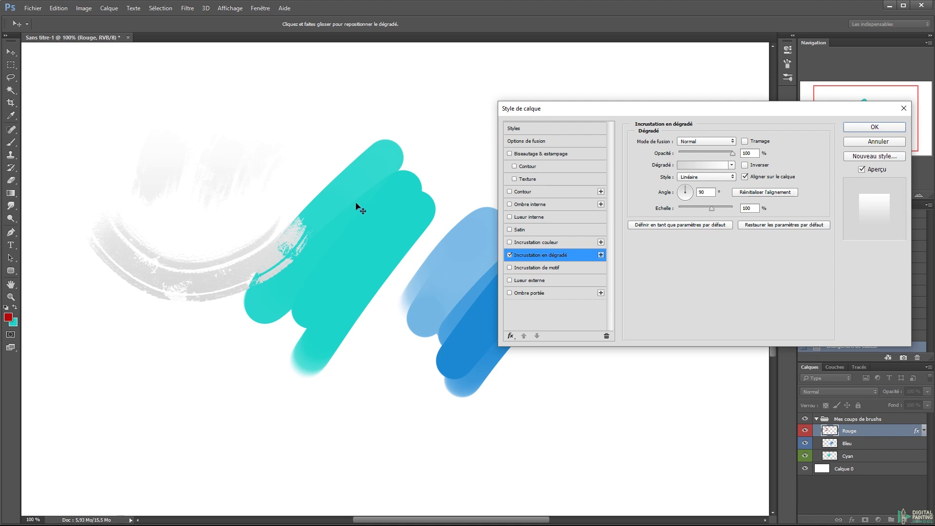
click(698, 166)
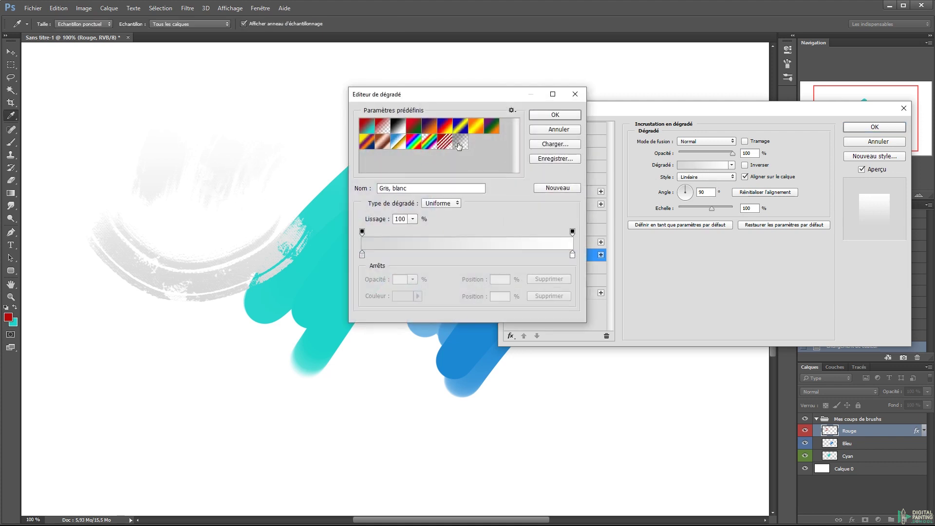
click(445, 128)
click(545, 118)
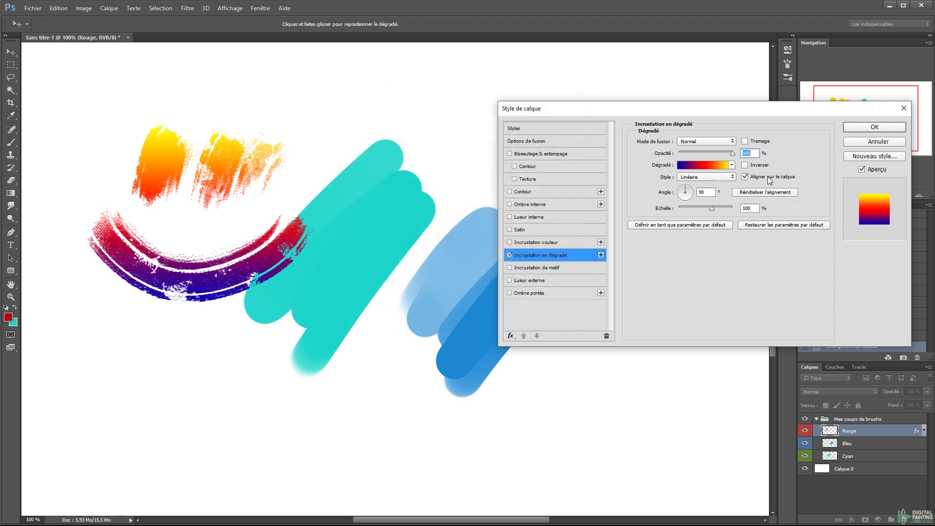
mouse_move(688, 189)
mouse_down()
mouse_move(691, 203)
mouse_move(675, 196)
mouse_up()
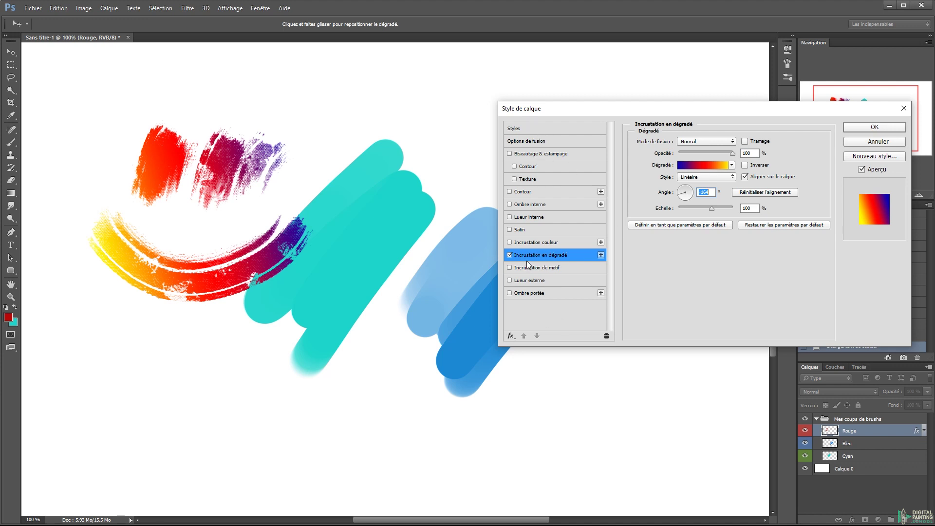
click(864, 142)
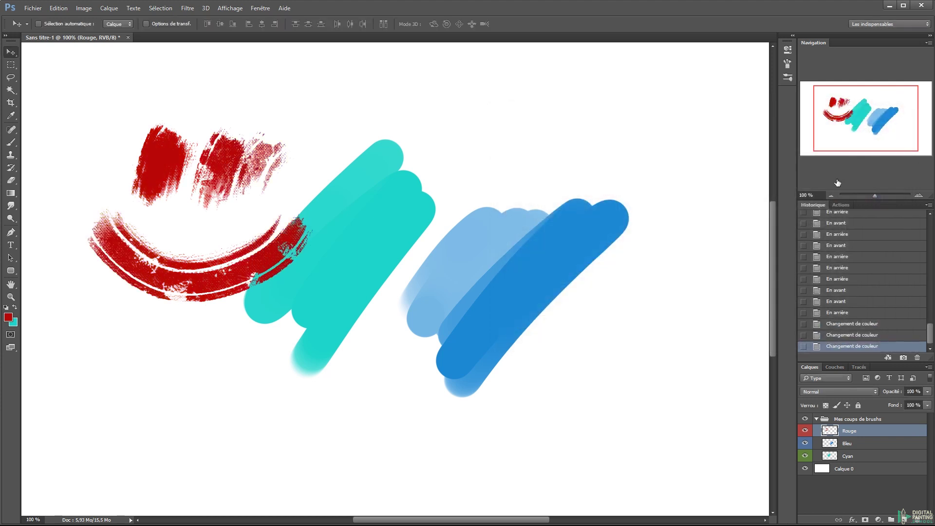
Add a gradient overlay (Incrustation en dégradé) to Rouge with the blue, red and yellow gradient preset
double_click(891, 438)
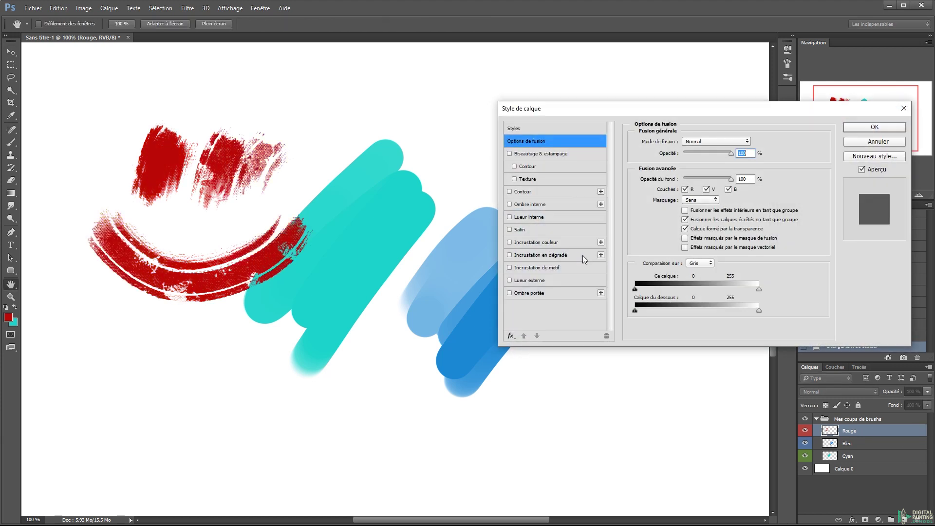
click(560, 255)
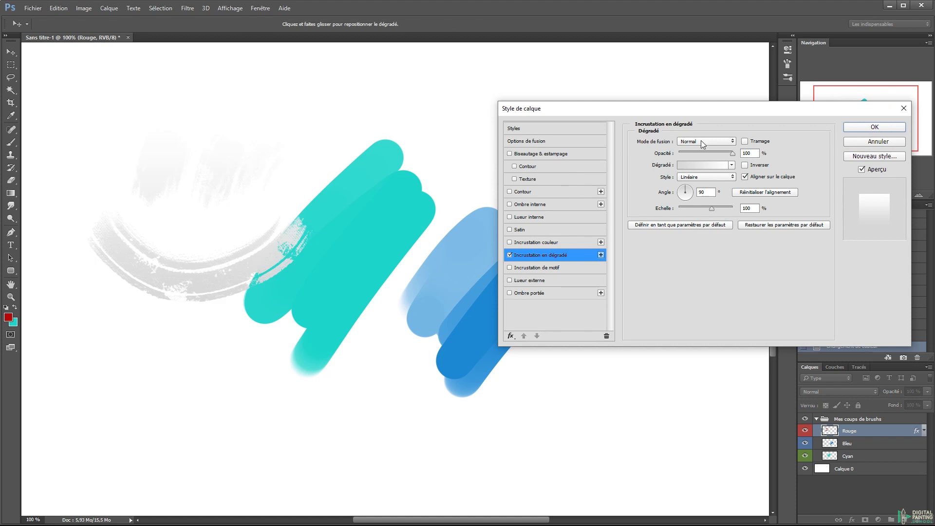
click(697, 166)
click(449, 136)
click(555, 115)
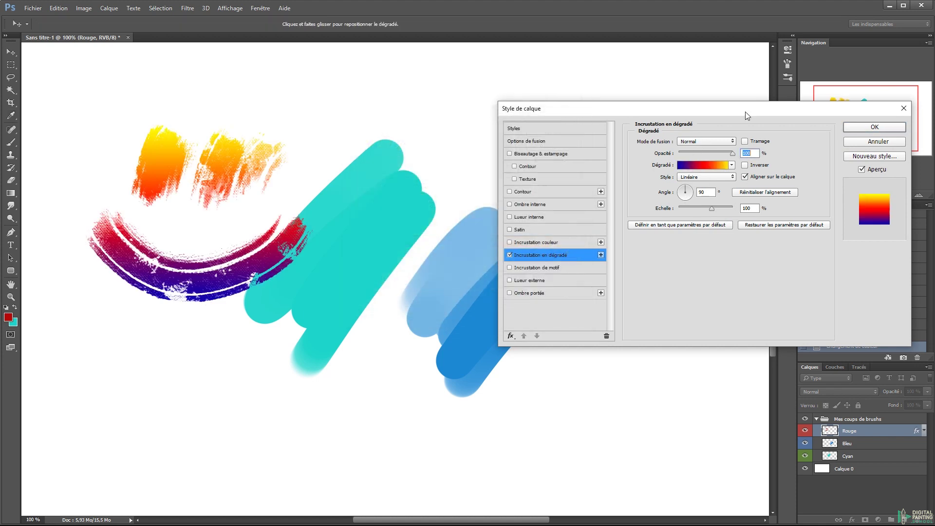
Add a 1 px stroke (Contour) in black 000000 to Rouge, and apply the layer style
click(523, 191)
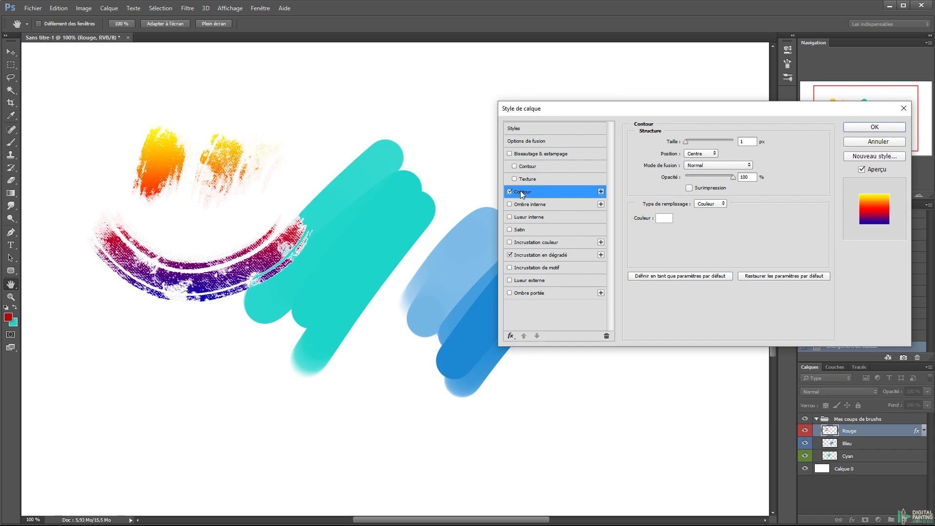
click(663, 218)
text(000000)
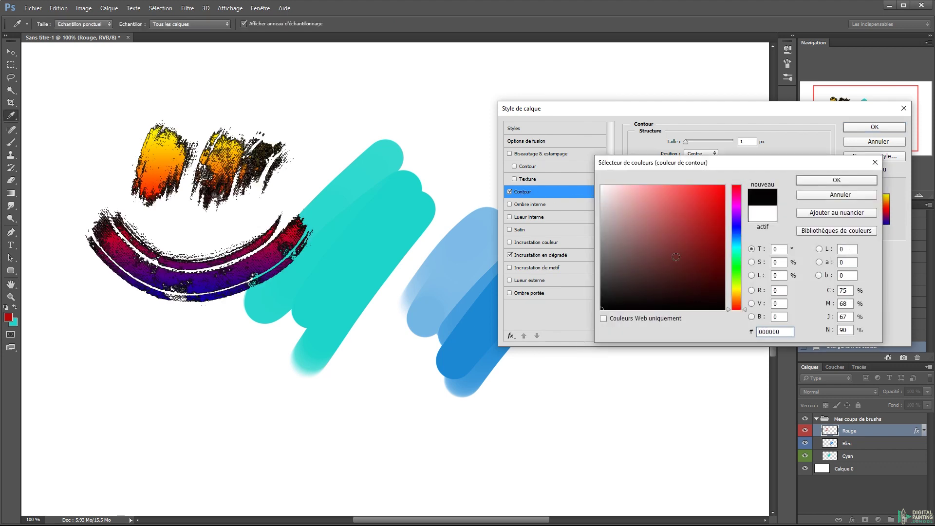
click(845, 181)
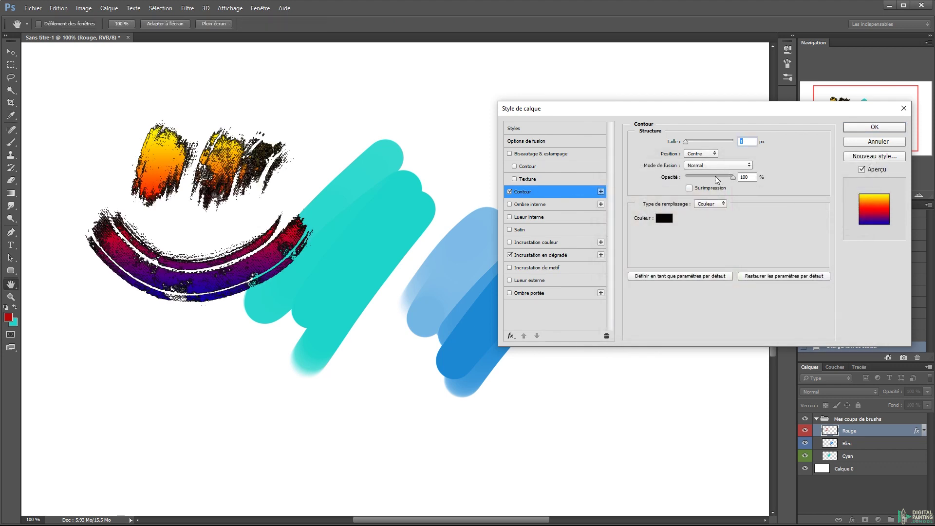
click(866, 128)
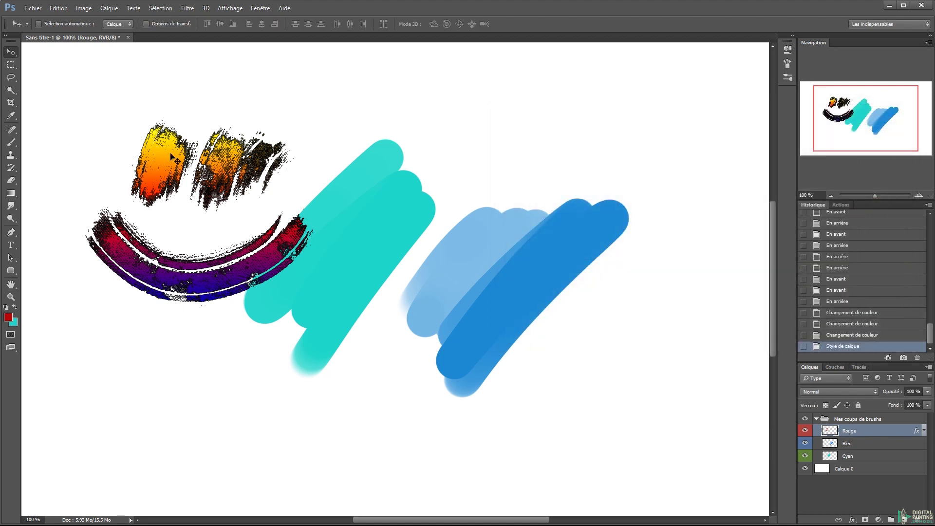
Expand the effects of Rouge and switch its stroke and gradient overlay off and on to compare
click(924, 431)
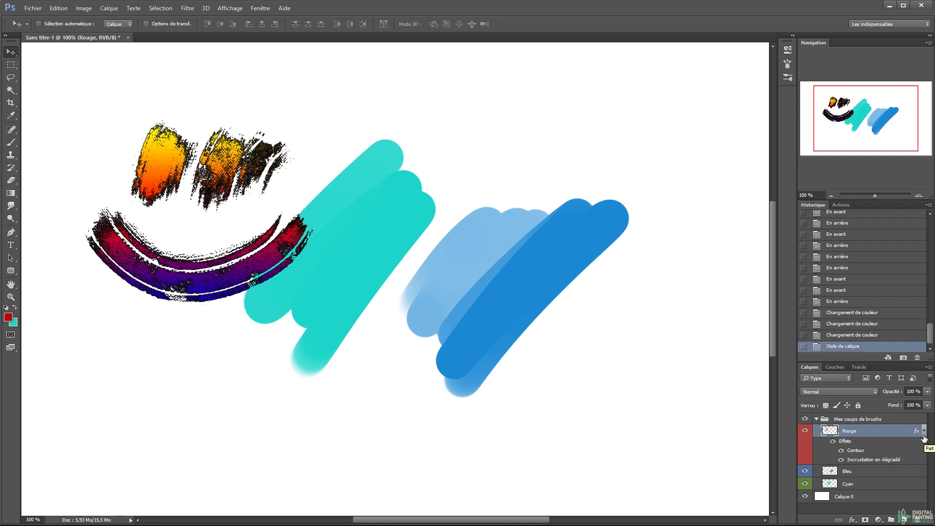
click(841, 451)
click(842, 451)
click(841, 451)
click(842, 451)
click(842, 459)
click(842, 459)
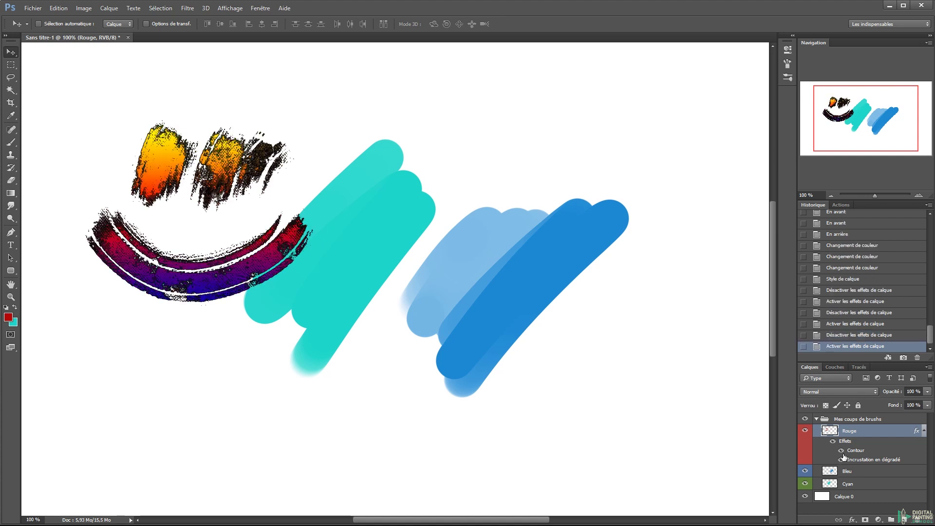
Collapse the effects of Rouge and duplicate the Bleu layer twice, keeping the name Bleu for the copies
click(888, 447)
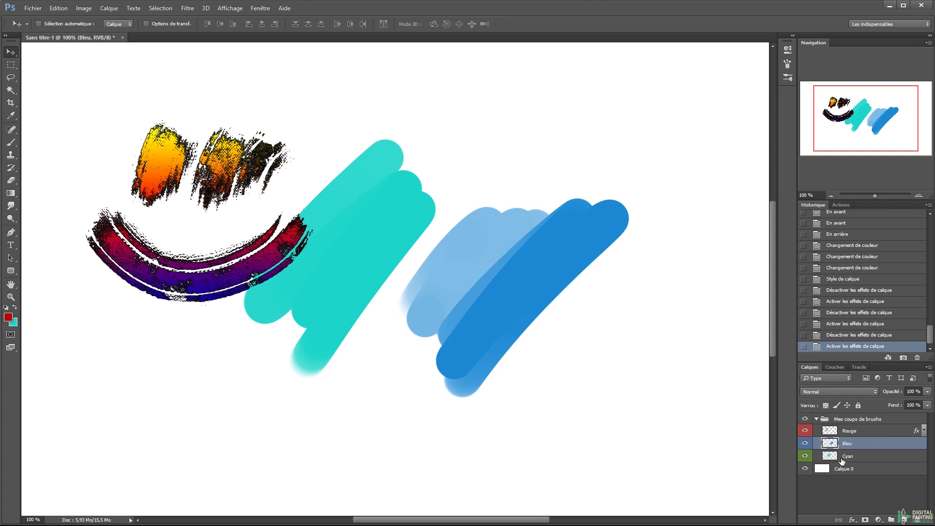
right_click(863, 443)
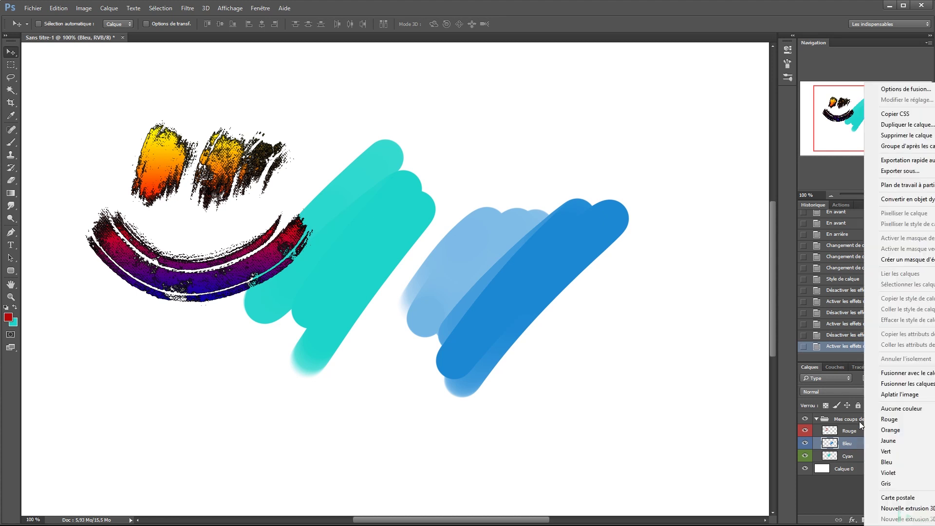
click(906, 125)
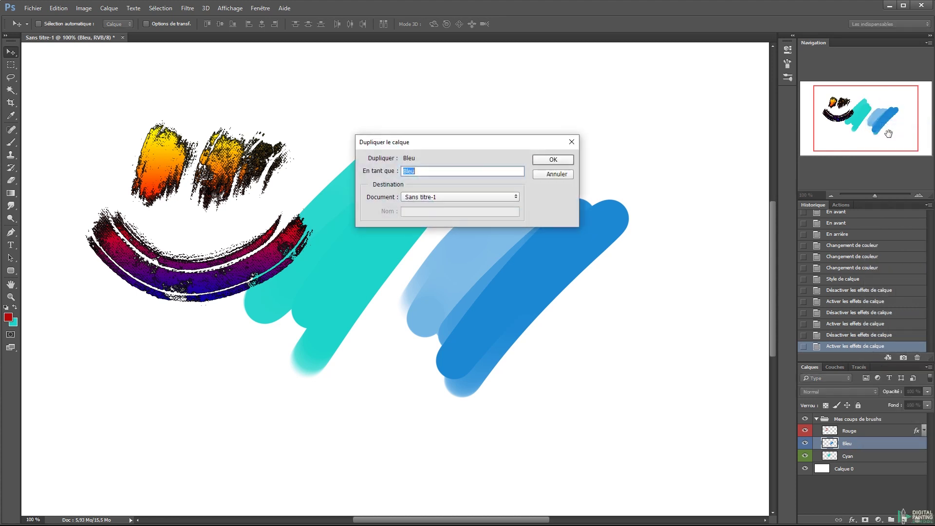
click(565, 158)
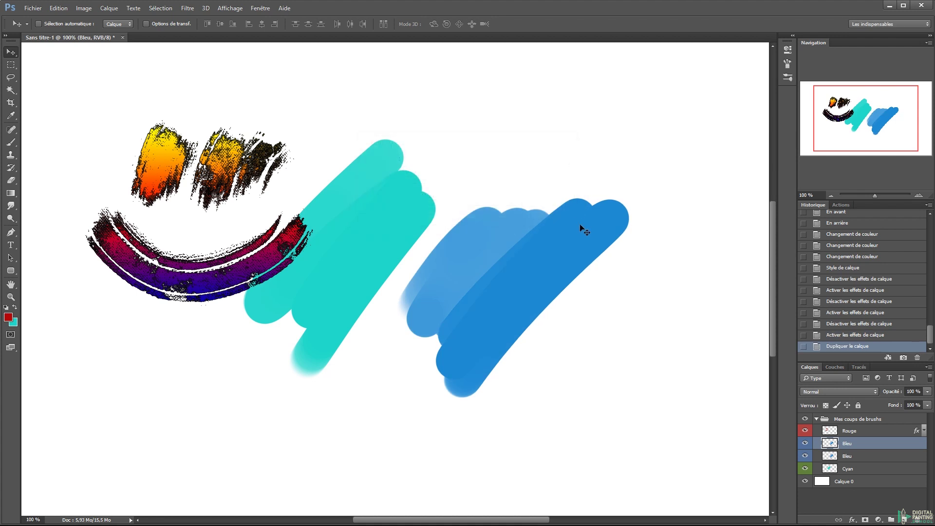
key(ctrl+j)
Move one Bleu copy over the cyan strokes and another to the lower right of the original blue strokes
click(847, 454)
mouse_move(542, 336)
mouse_down()
mouse_move(459, 339)
mouse_move(412, 356)
mouse_up()
drag(508, 298, 573, 376)
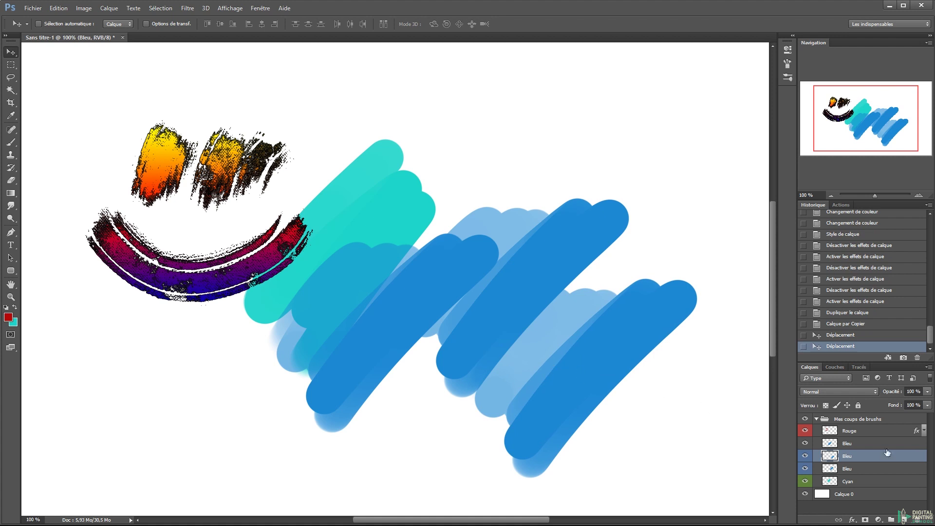
Delete the lower-right Bleu copy and shift the remaining copy slightly further down and left on the canvas
key(Delete)
drag(494, 348, 481, 365)
Try duplicating the whole Mes coups de brushs group and moving the copy, and delete that copy
click(848, 419)
key(ctrl)
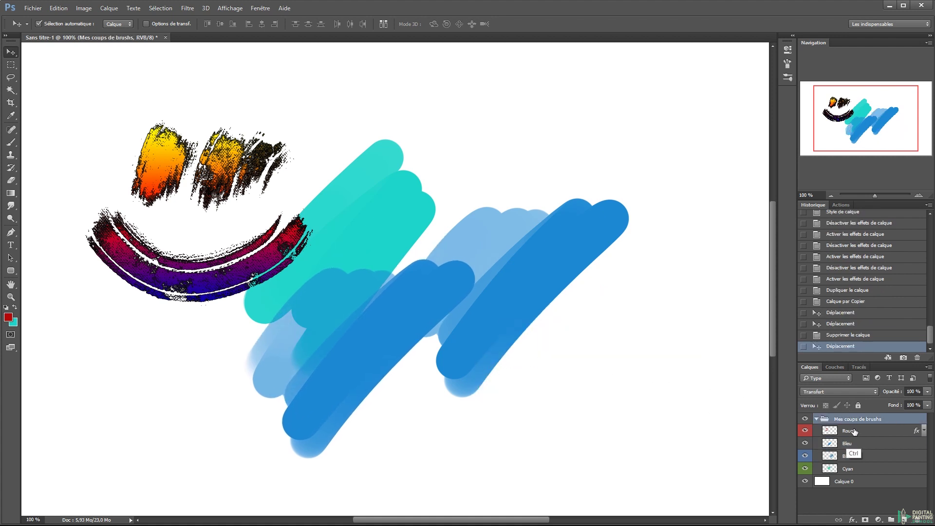
key(ctrl+j)
mouse_move(445, 320)
mouse_down()
mouse_move(601, 221)
mouse_move(626, 307)
mouse_move(870, 429)
mouse_up()
key(ctrl+z)
key(ctrl+z)
key(Delete)
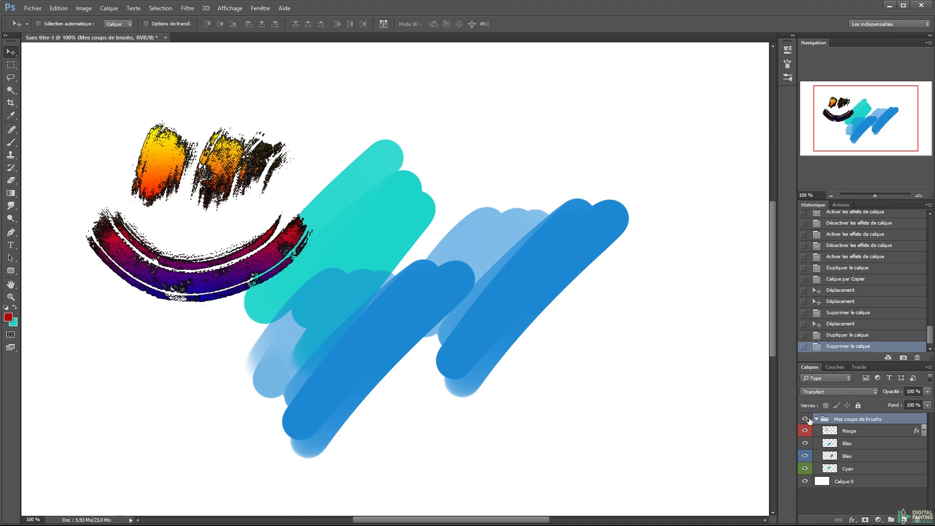
Copy the layer style of Rouge onto the lower Bleu layer and move its strokes up and right
click(923, 432)
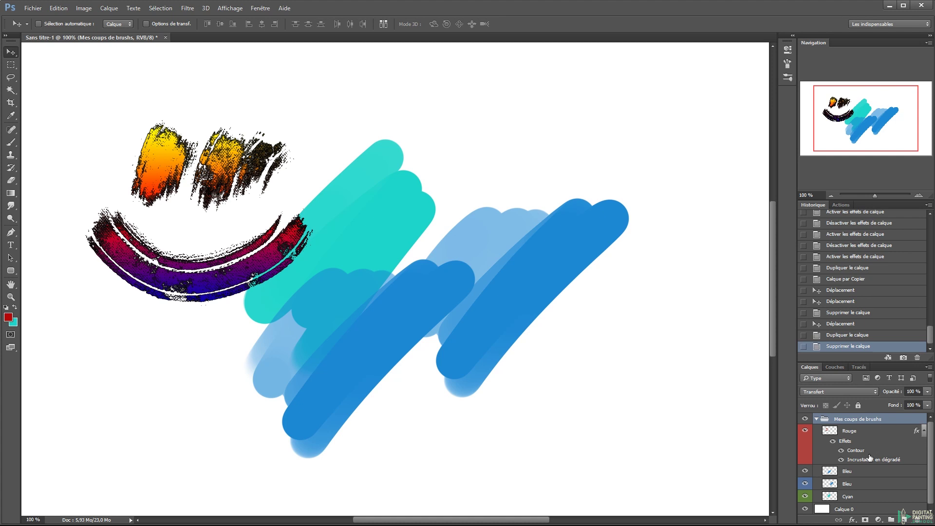
right_click(874, 433)
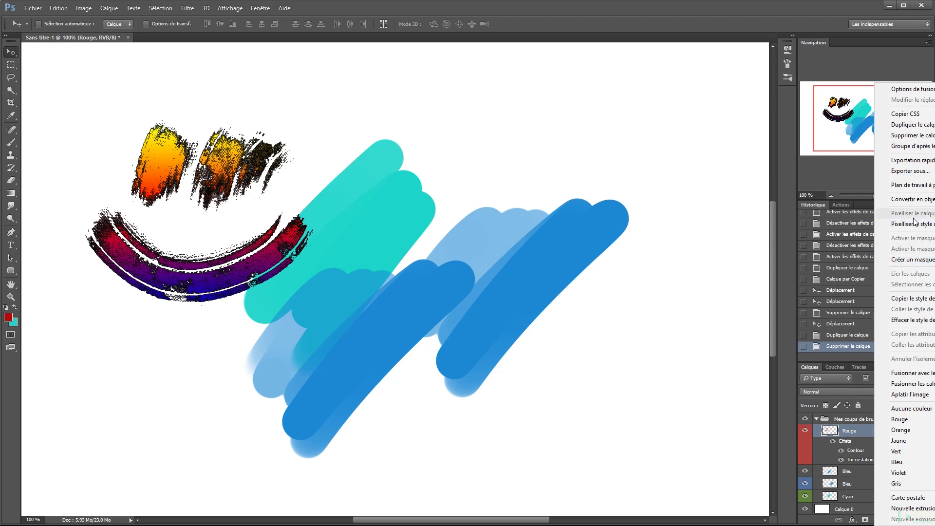
click(904, 298)
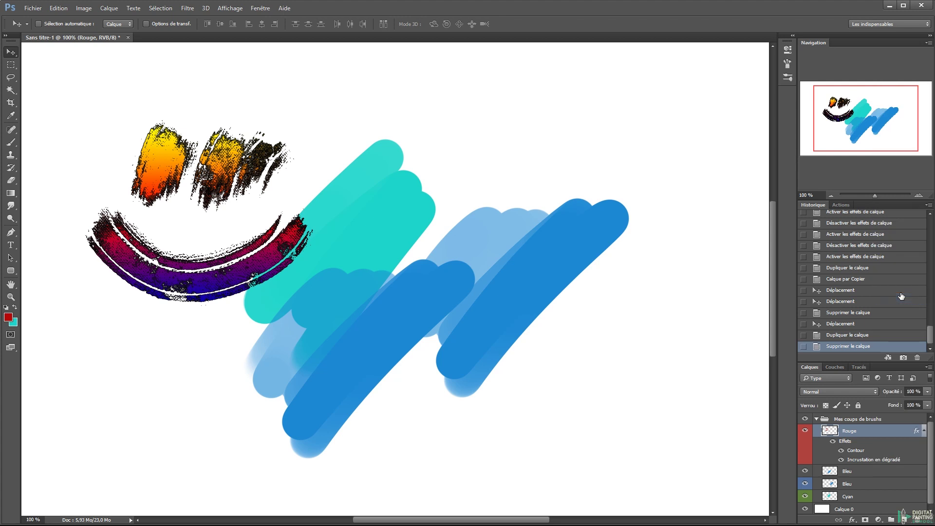
right_click(870, 485)
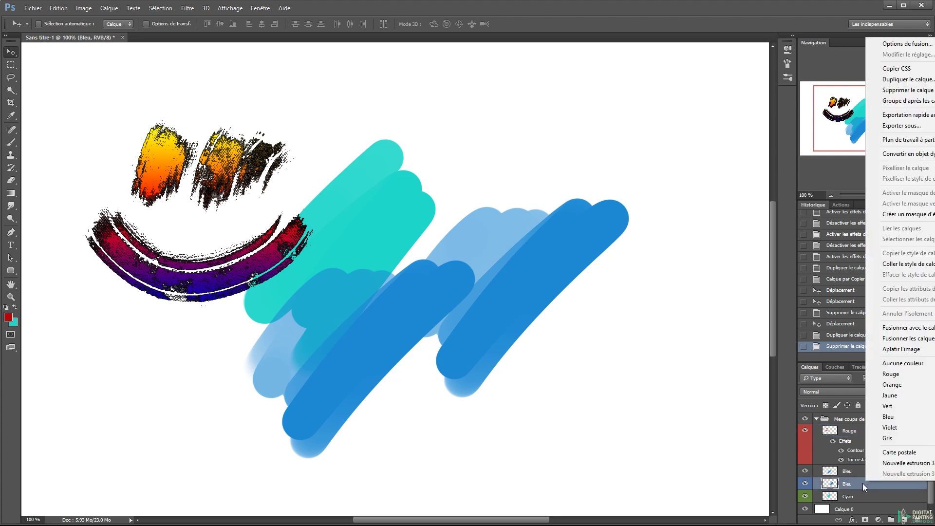
click(909, 269)
mouse_move(583, 304)
mouse_down()
mouse_move(575, 241)
mouse_move(430, 185)
mouse_move(619, 193)
mouse_move(629, 221)
mouse_up()
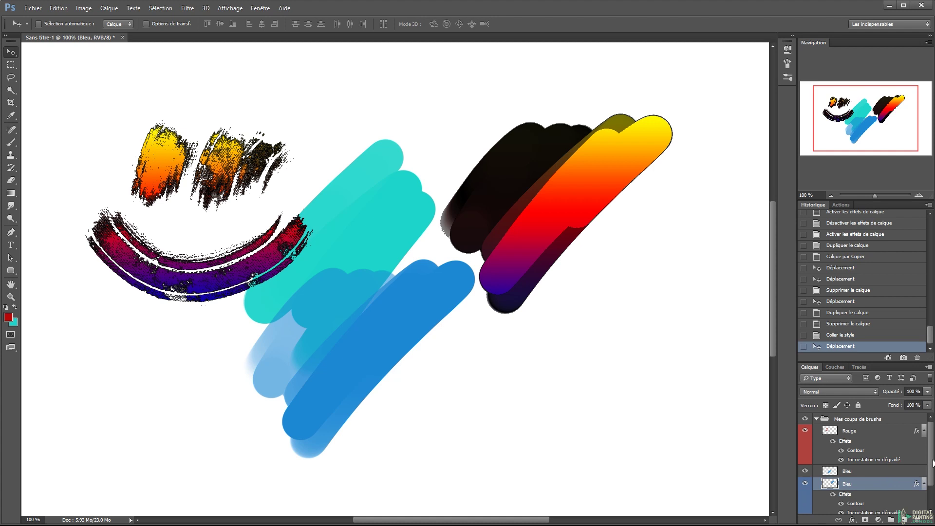
Collapse both layers' effect lists and revert the history to before the style was pasted on Bleu
click(924, 485)
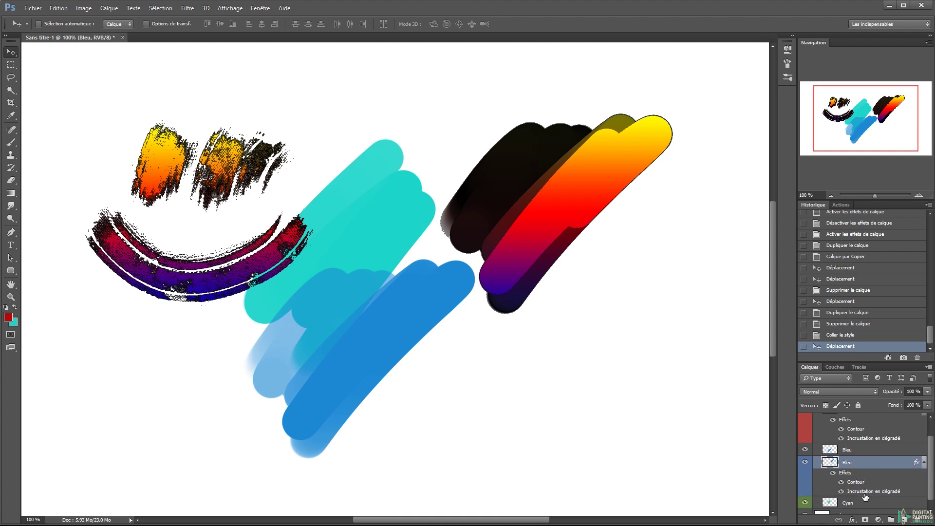
click(924, 462)
click(924, 430)
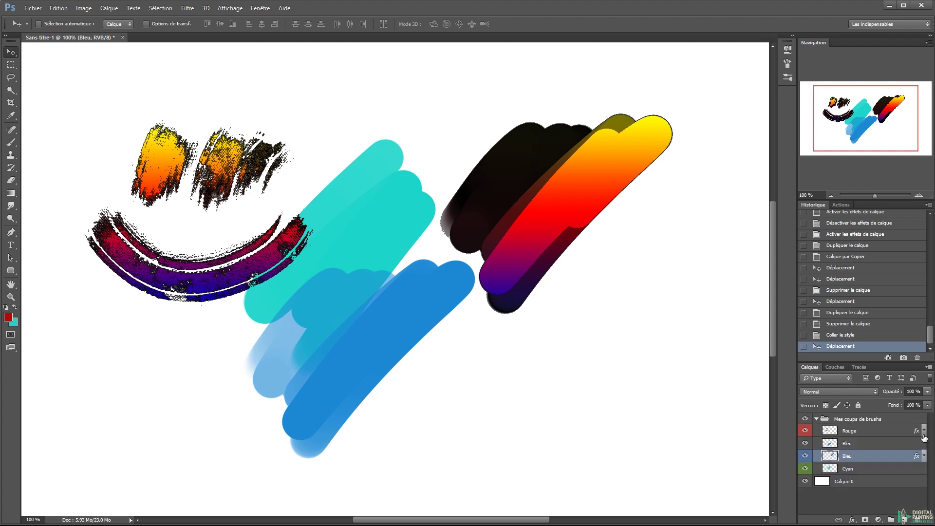
click(845, 335)
click(848, 324)
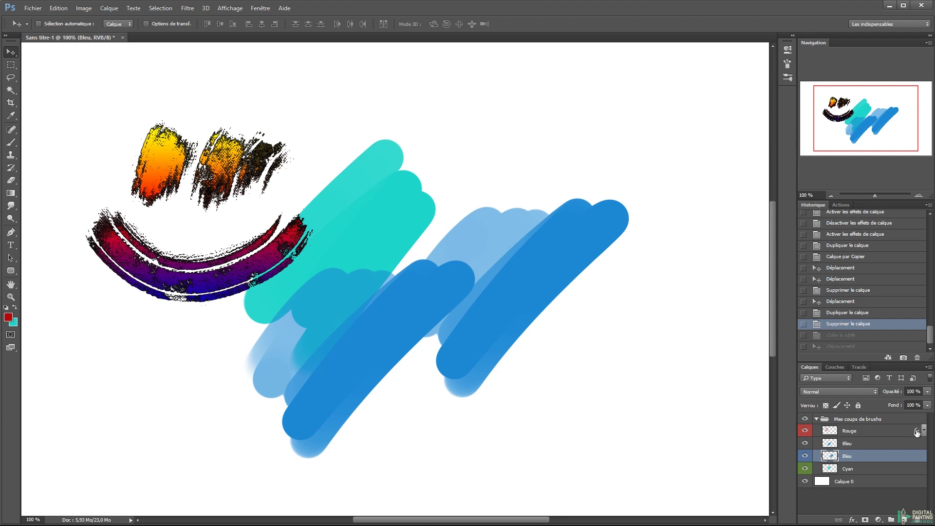
Try duplicating all the layer effects of Rouge directly onto both Bleu layers, and undo the duplication
key(alt)
mouse_move(916, 432)
mouse_down()
mouse_move(903, 460)
mouse_move(915, 443)
mouse_up()
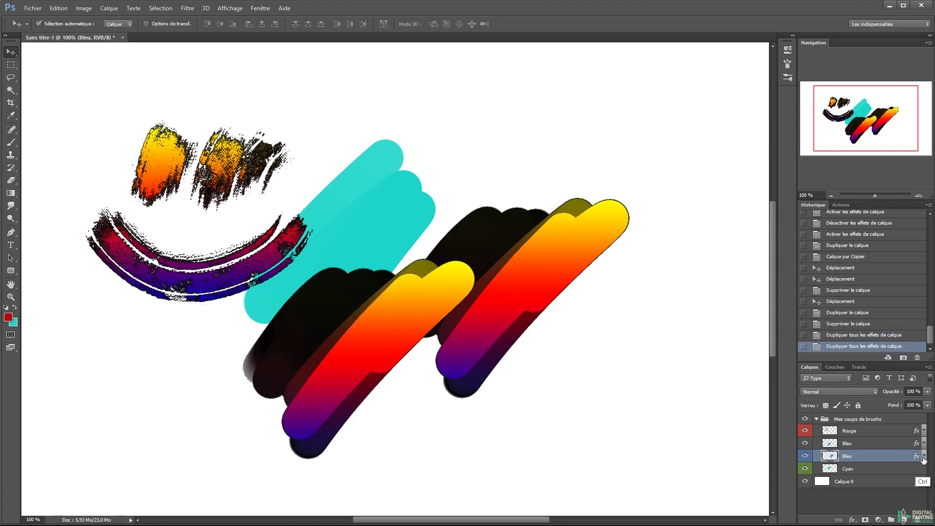
key(ctrl+alt+z)
key(ctrl+alt+z)
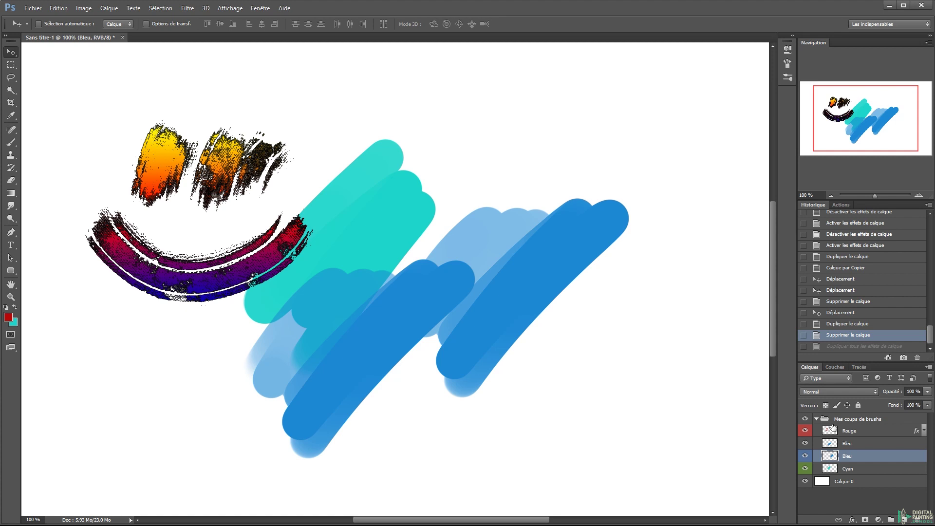
Try duplicating the Cyan strokes by moving a copy to the lower right of the canvas
click(888, 469)
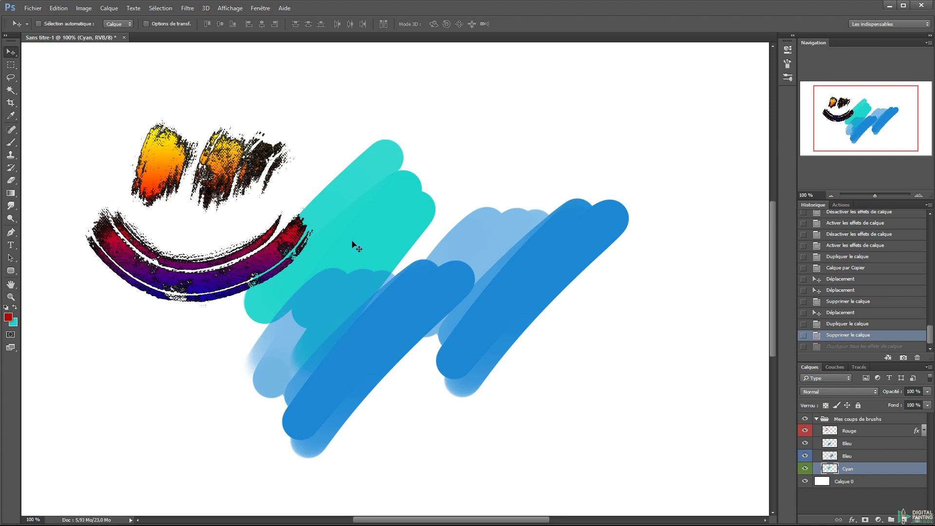
key(alt)
mouse_move(327, 235)
mouse_down()
mouse_move(464, 175)
mouse_move(534, 160)
mouse_move(672, 278)
mouse_move(691, 322)
mouse_up()
key(alt)
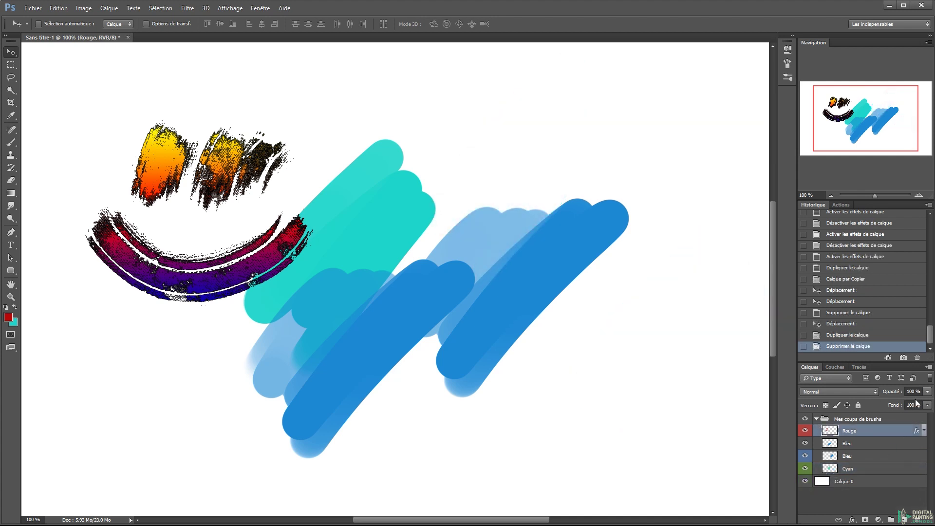
Try changing the opacity (Opacité) and fill (Fond) of Rouge, returning both to 100%
click(927, 392)
mouse_move(928, 406)
mouse_down()
mouse_move(887, 406)
mouse_move(928, 410)
mouse_up()
click(927, 405)
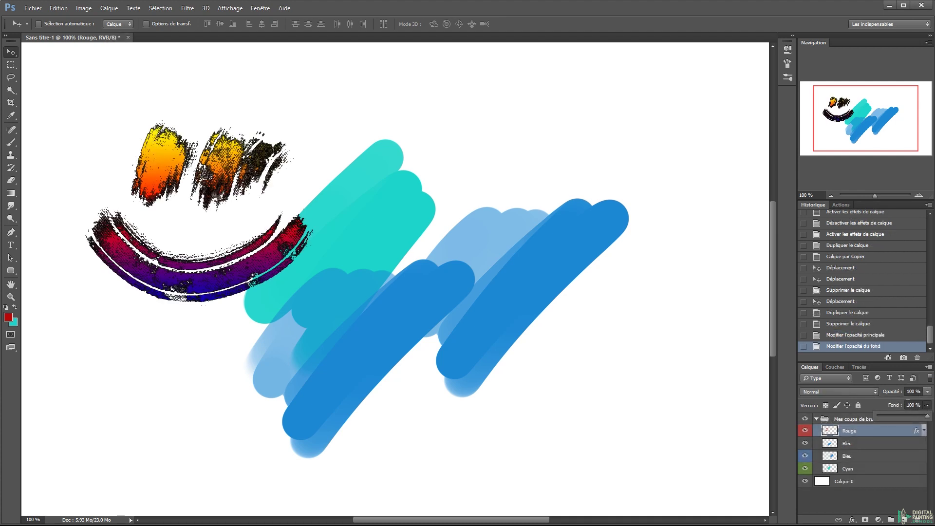
Hide the gradient overlay of Rouge and lower the layer's fill (Fond) to 0%
click(924, 431)
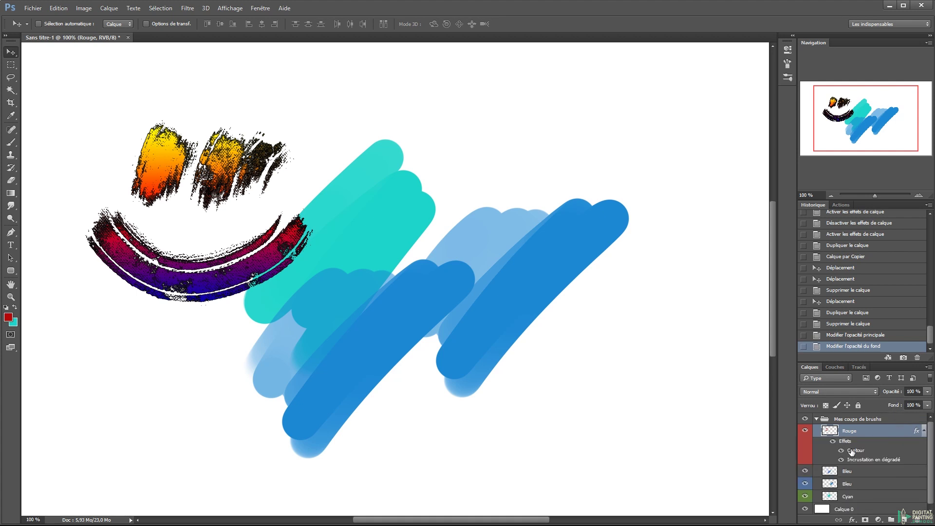
click(841, 460)
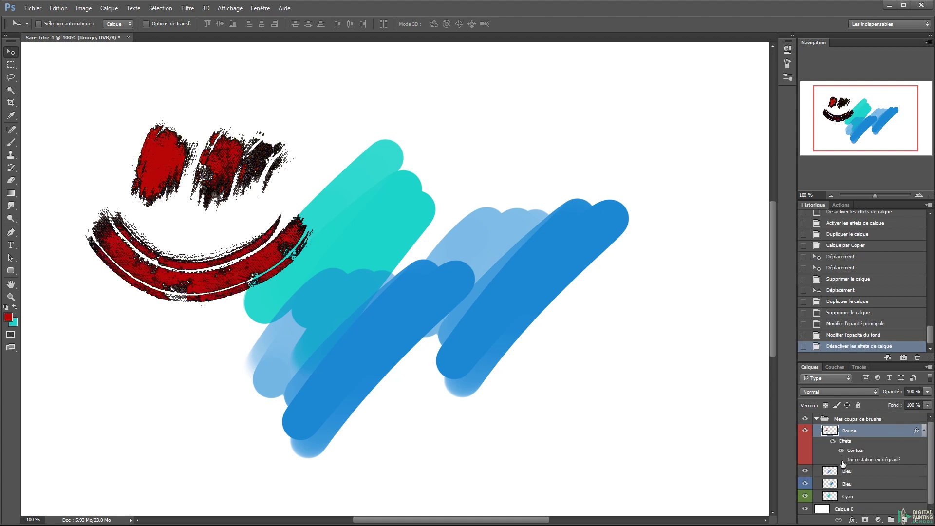
click(927, 404)
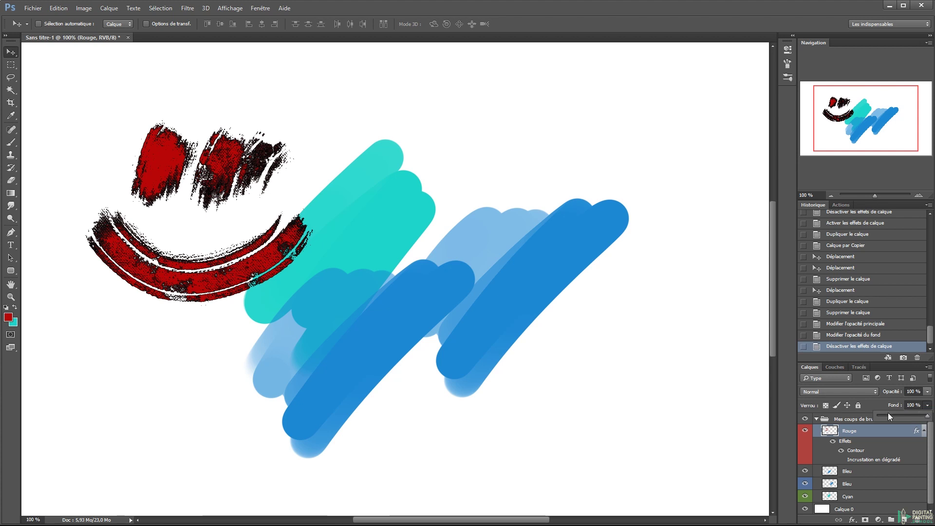
drag(927, 419, 868, 414)
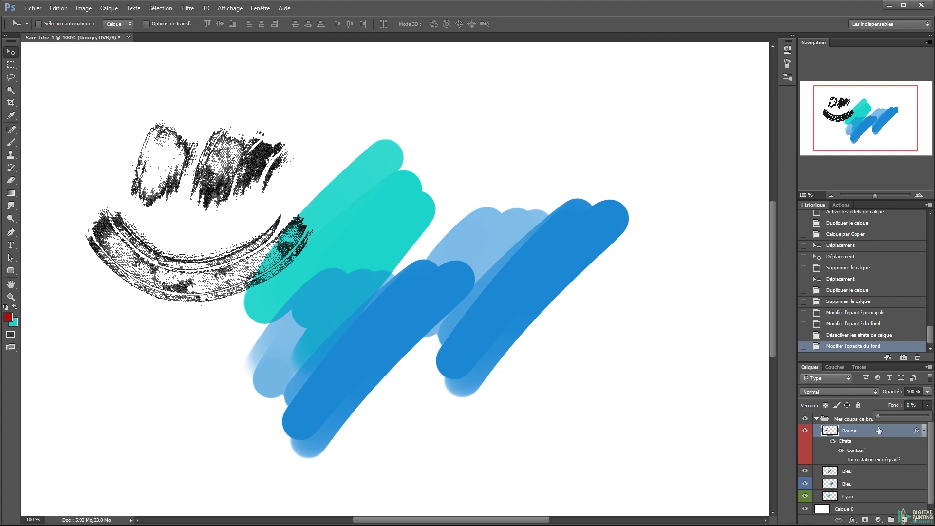
mouse_move(882, 415)
mouse_down()
mouse_move(914, 417)
mouse_move(847, 419)
mouse_up()
Show the gradient overlay of Rouge again, restore its fill to 100%, and collapse its effects
click(841, 460)
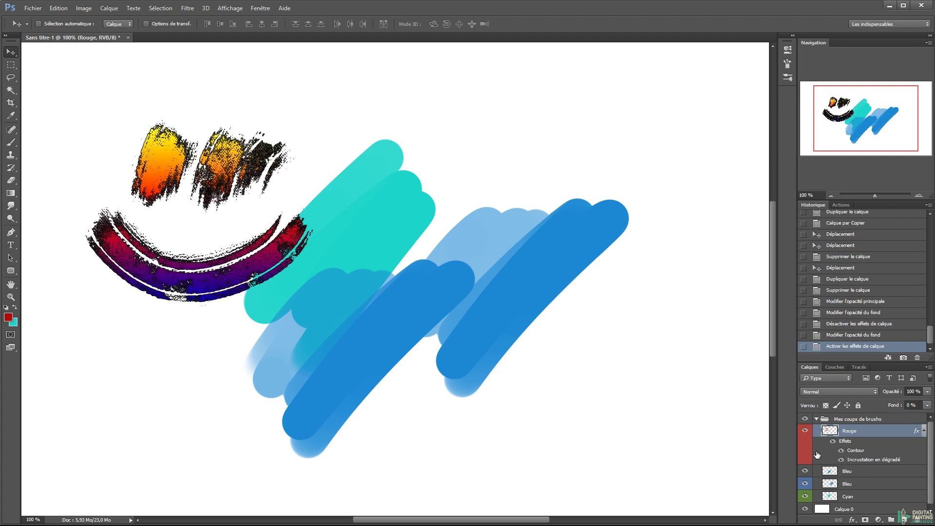
click(927, 405)
drag(919, 416, 931, 415)
click(923, 430)
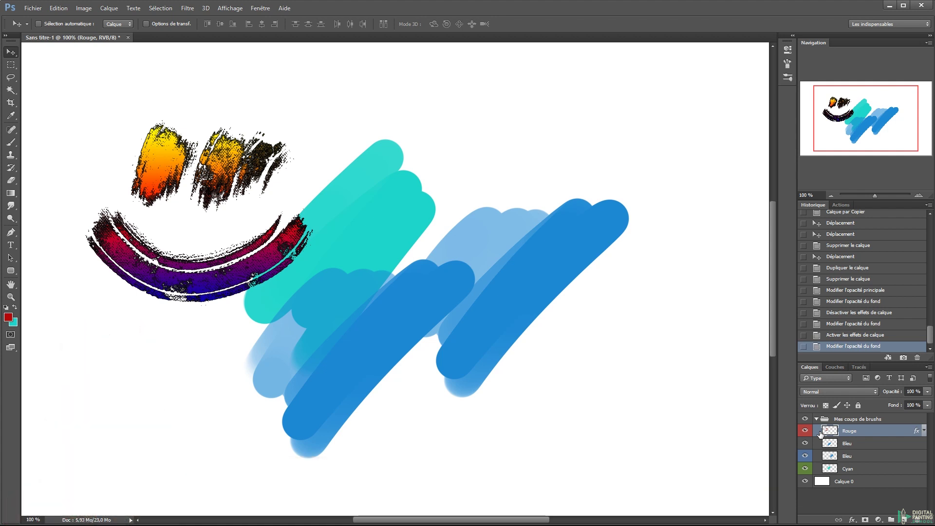
Collapse the Mes coups de brushs group and add a solid colour (Couleur unie) fill layer above it with the default options
click(857, 419)
click(816, 419)
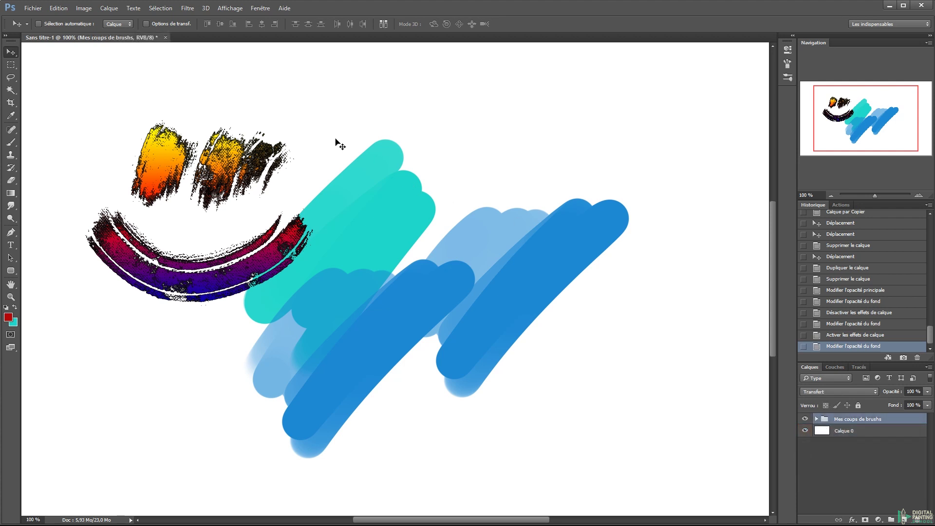
click(109, 8)
mouse_move(166, 22)
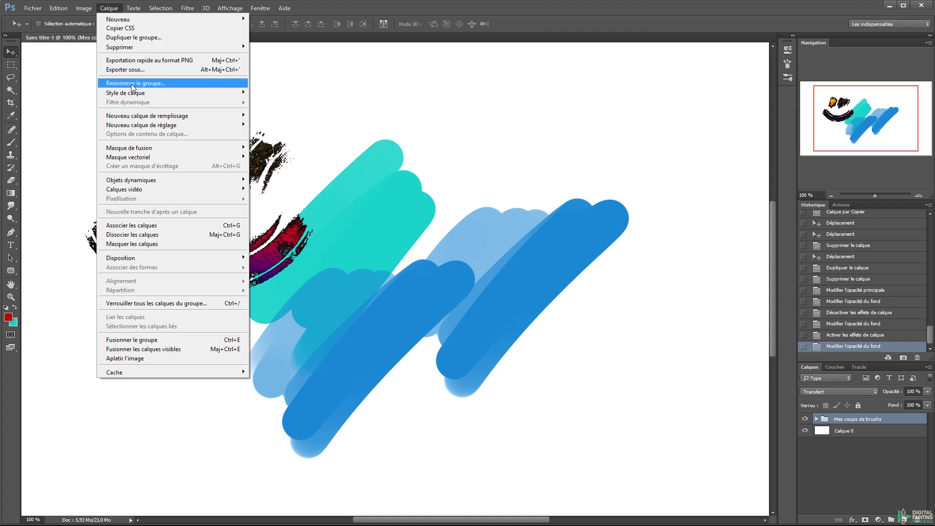
mouse_move(143, 116)
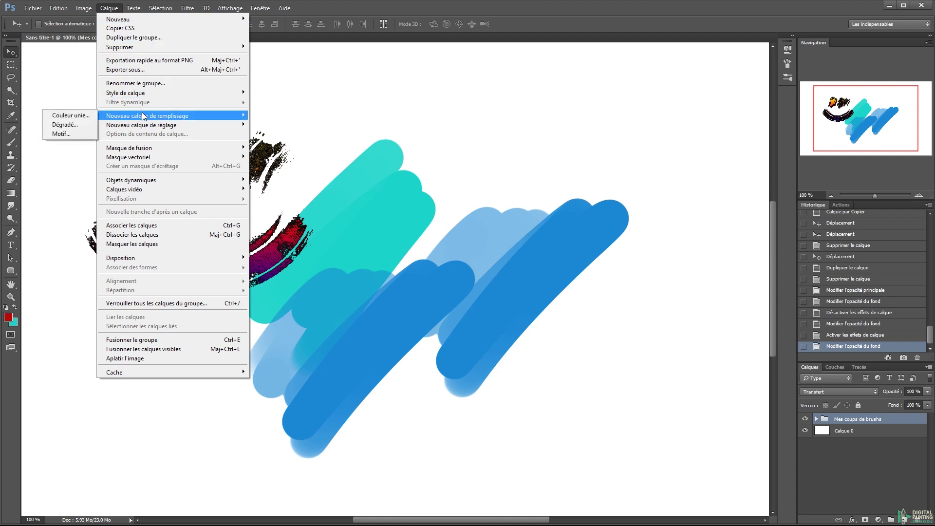
click(81, 114)
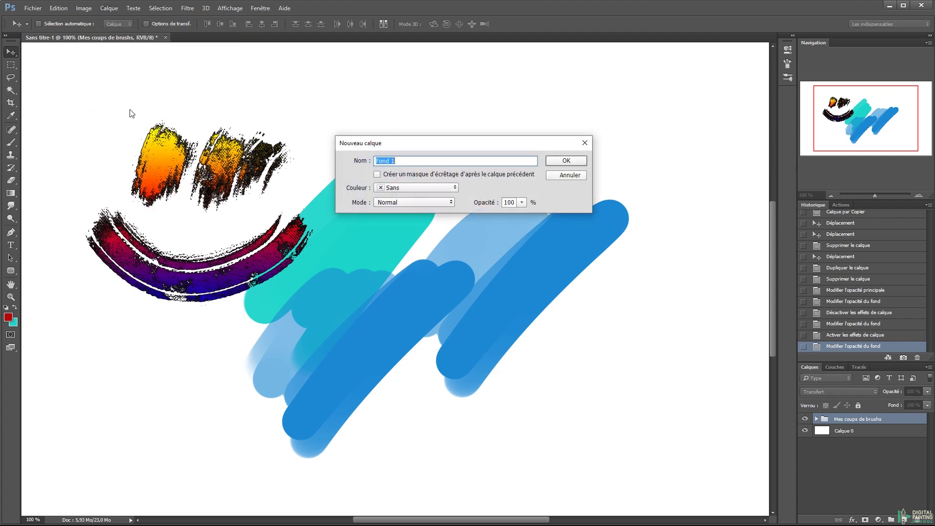
click(583, 160)
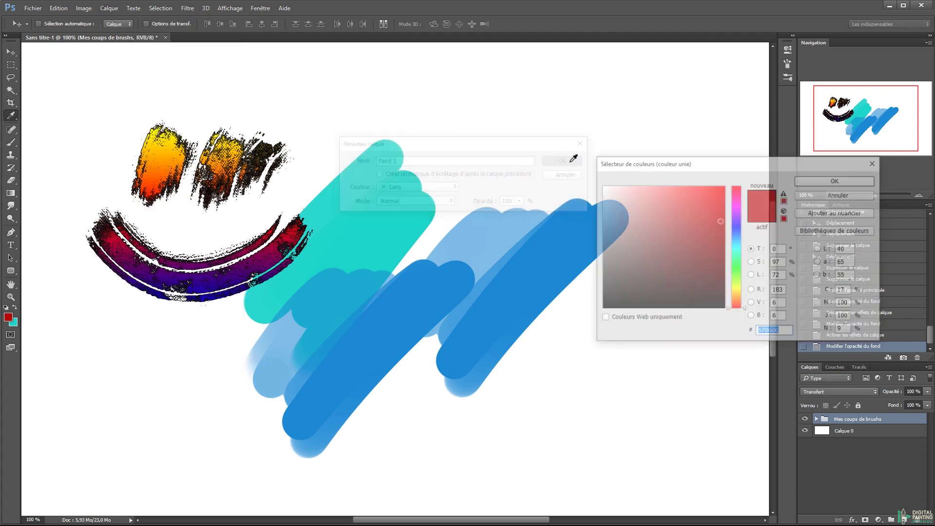
Choose a muted dark red as the fill layer's colour, then select the layer's mask and its colour thumbnail in turn
click(679, 201)
click(648, 263)
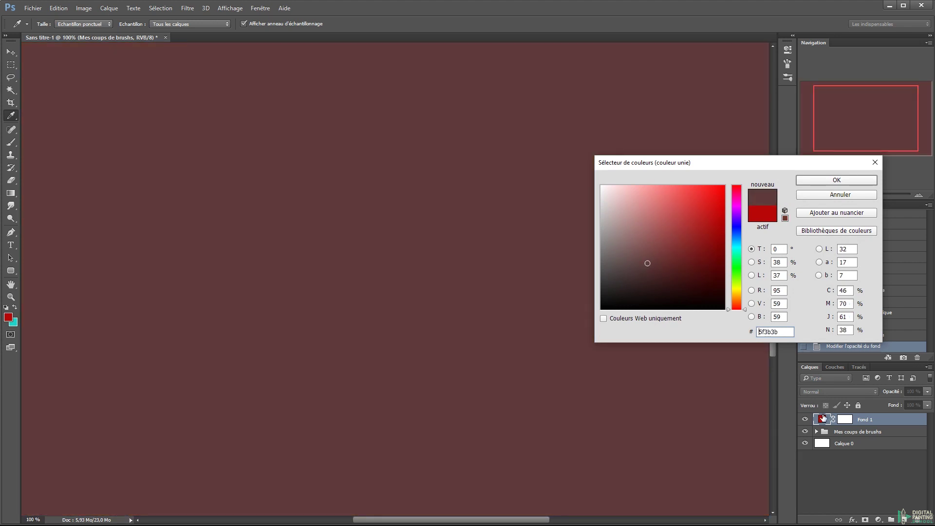
click(708, 265)
click(658, 208)
mouse_move(659, 205)
mouse_down()
mouse_move(641, 218)
mouse_move(690, 237)
mouse_up()
click(815, 180)
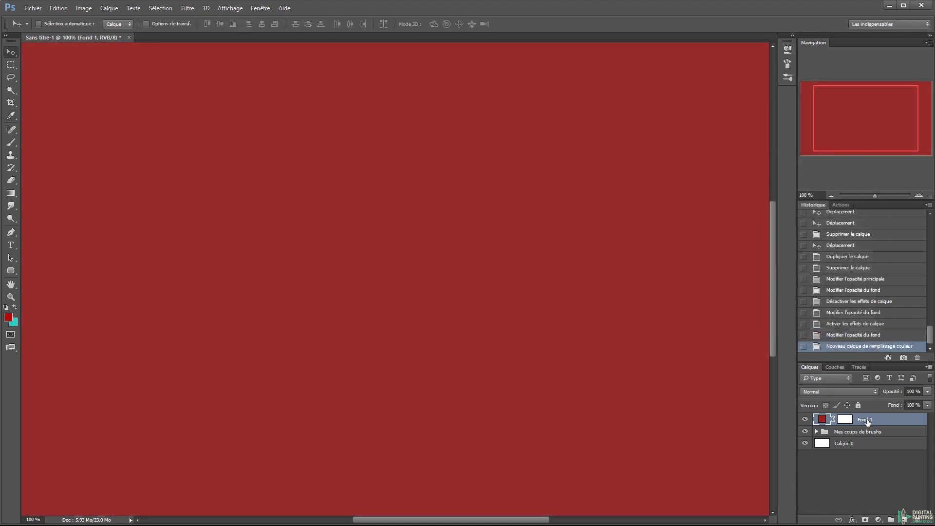
click(845, 420)
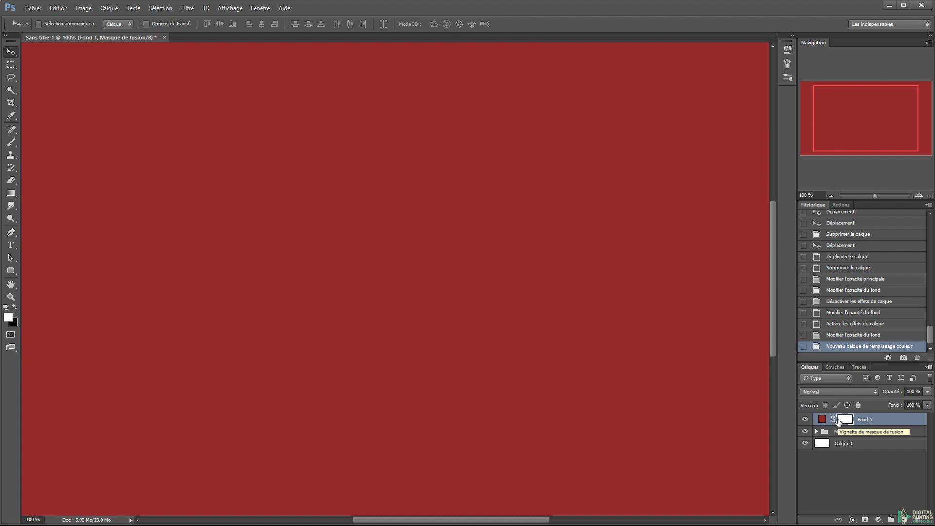
click(822, 419)
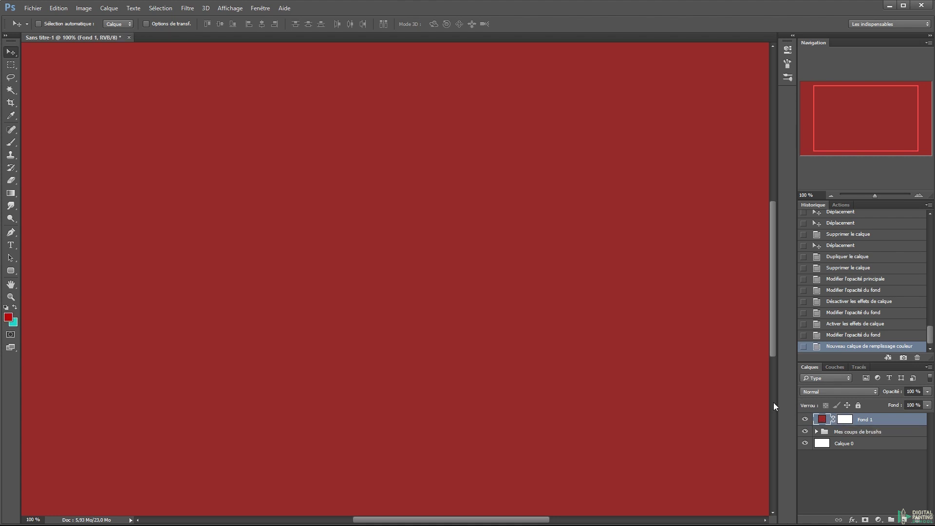
Add a gradient (Dégradé) fill layer using the preset Premier plan -> arrière-plan, from red to cyan
click(187, 9)
mouse_move(136, 10)
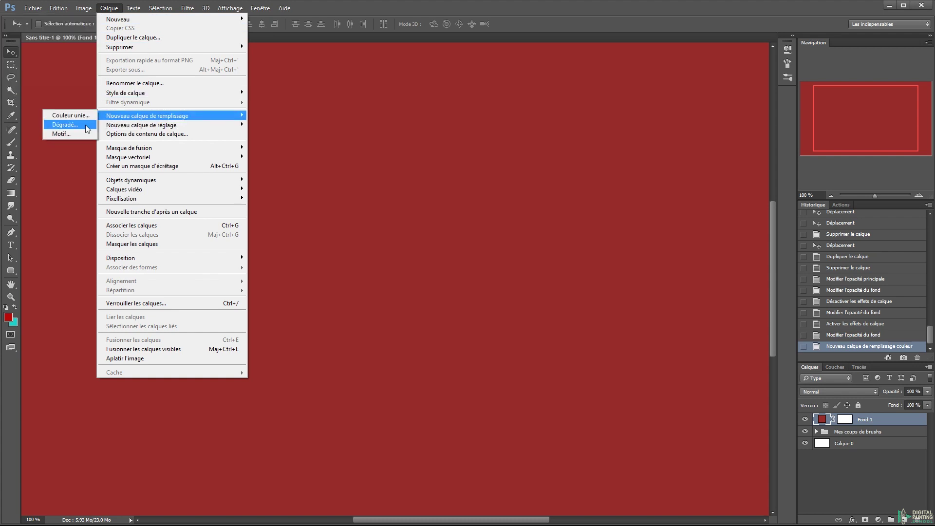
click(86, 124)
click(564, 163)
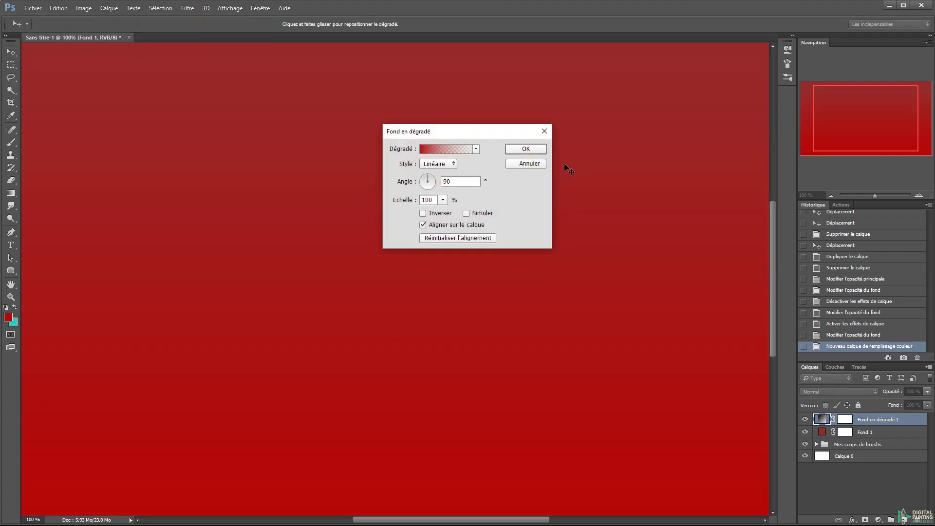
click(449, 151)
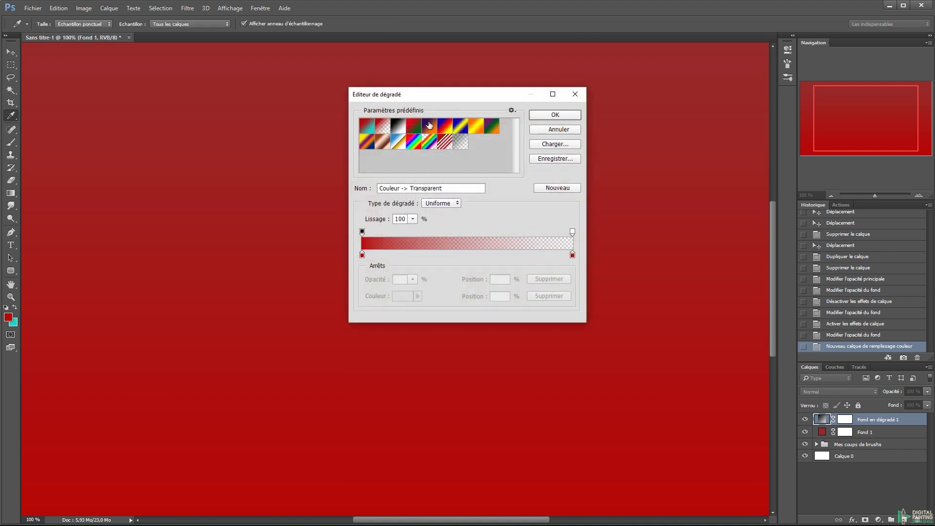
click(365, 127)
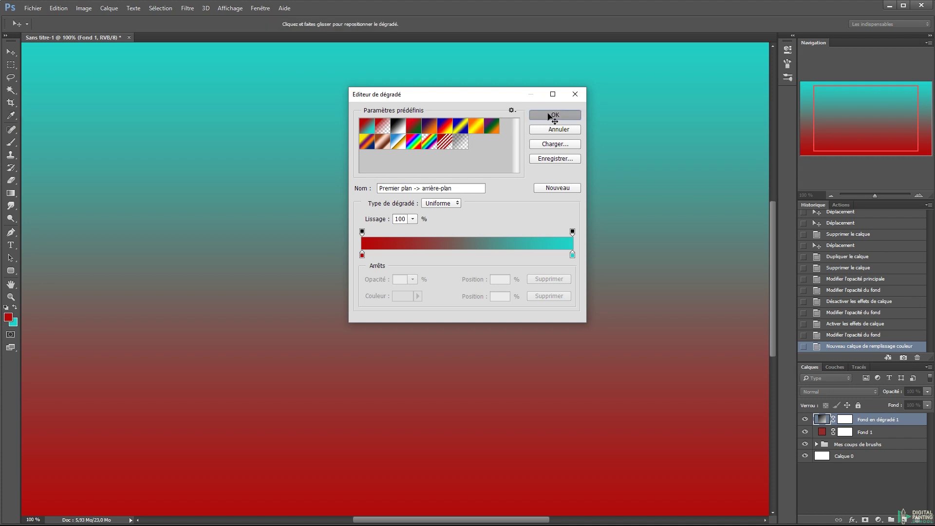
click(552, 115)
Set the angle of the gradient fill to 102,53° and confirm it
click(431, 180)
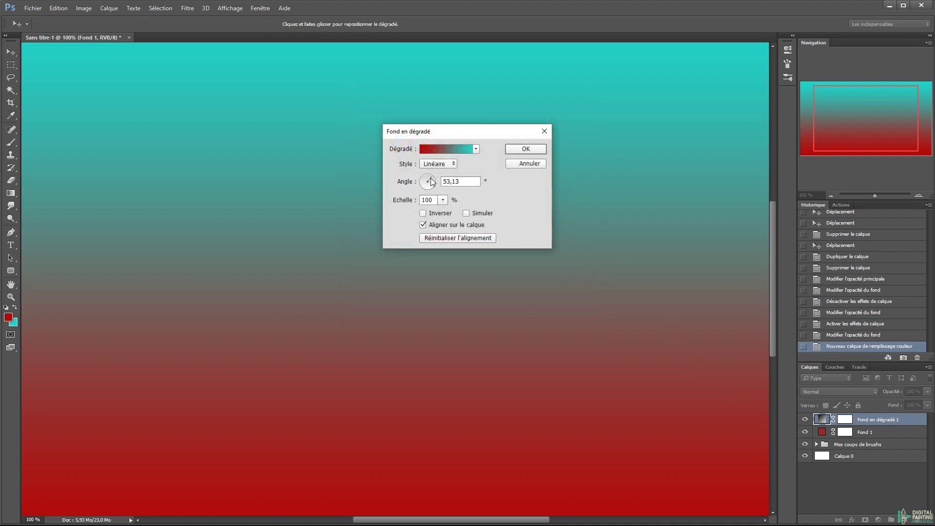
click(435, 182)
click(427, 175)
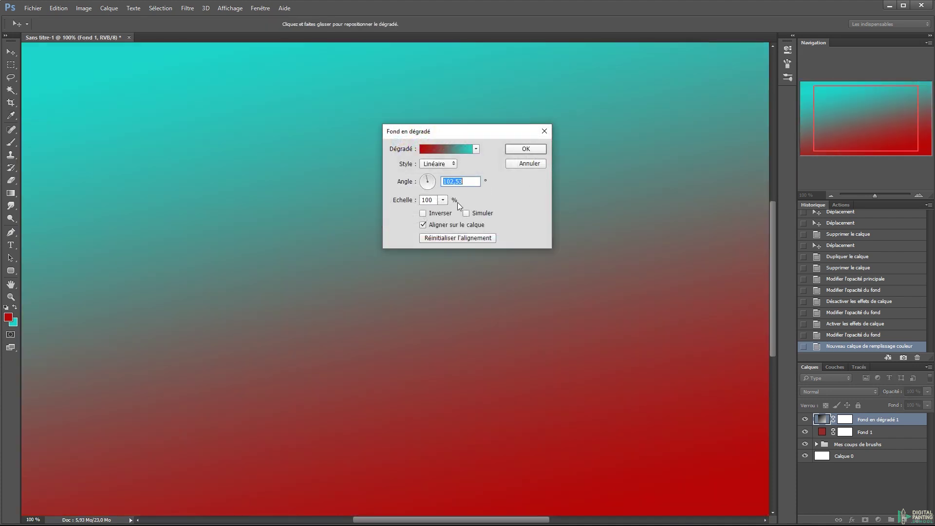
click(508, 147)
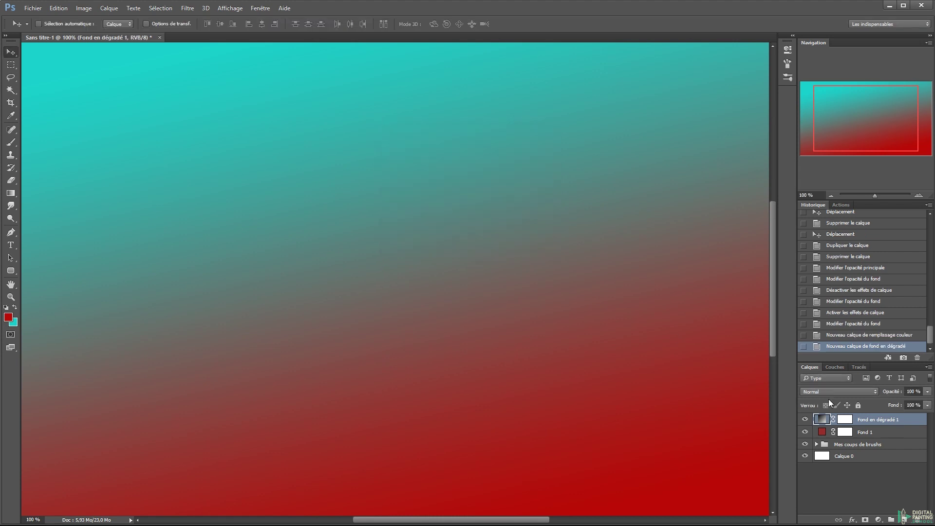
Add a pattern (Motif) fill layer at 100% scale, trying several preset patterns and keeping the yellow flowers
click(109, 8)
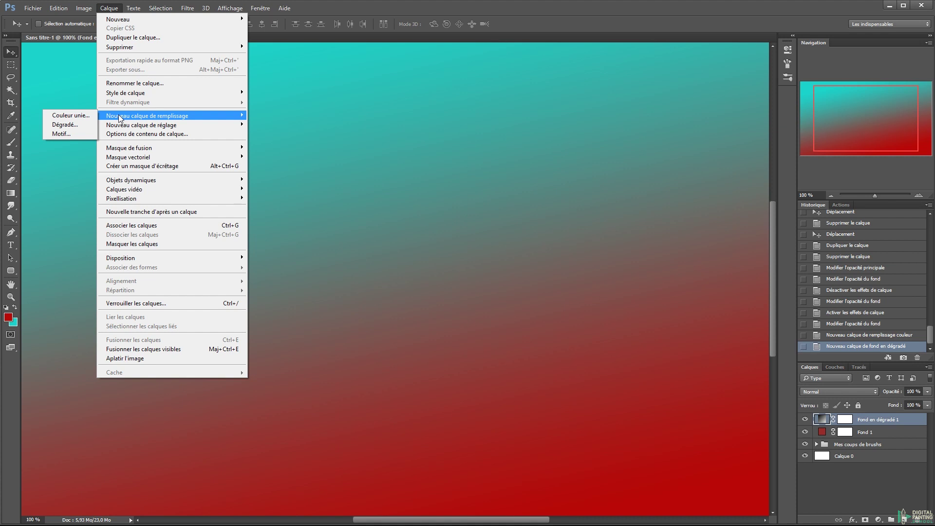
click(75, 134)
click(559, 161)
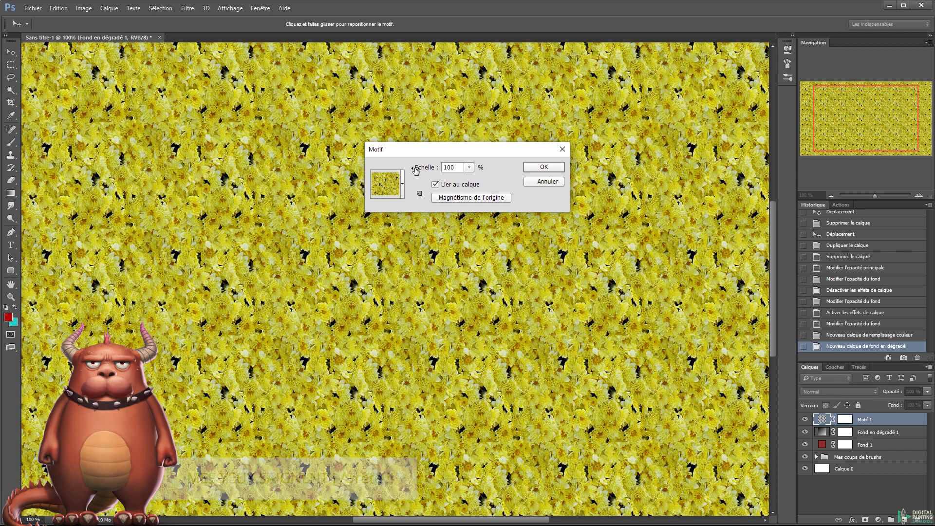
click(402, 185)
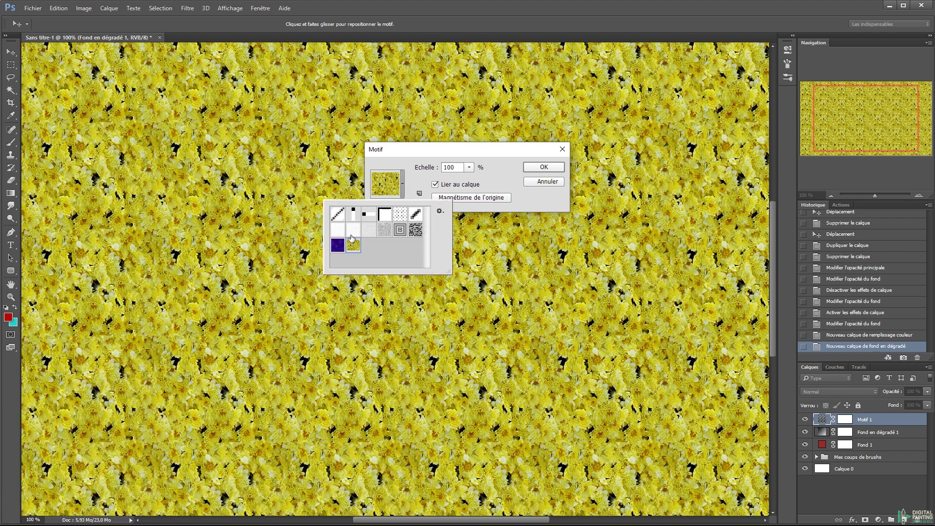
click(341, 246)
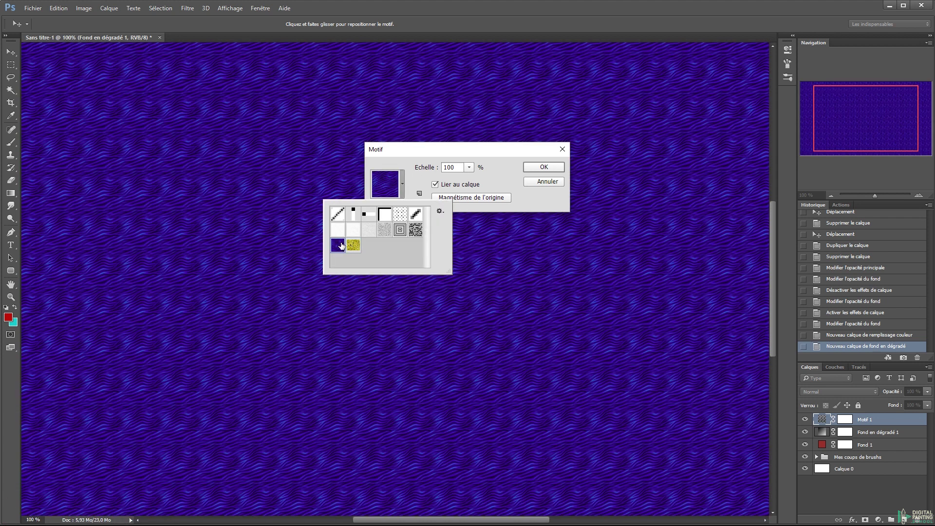
click(400, 230)
click(415, 231)
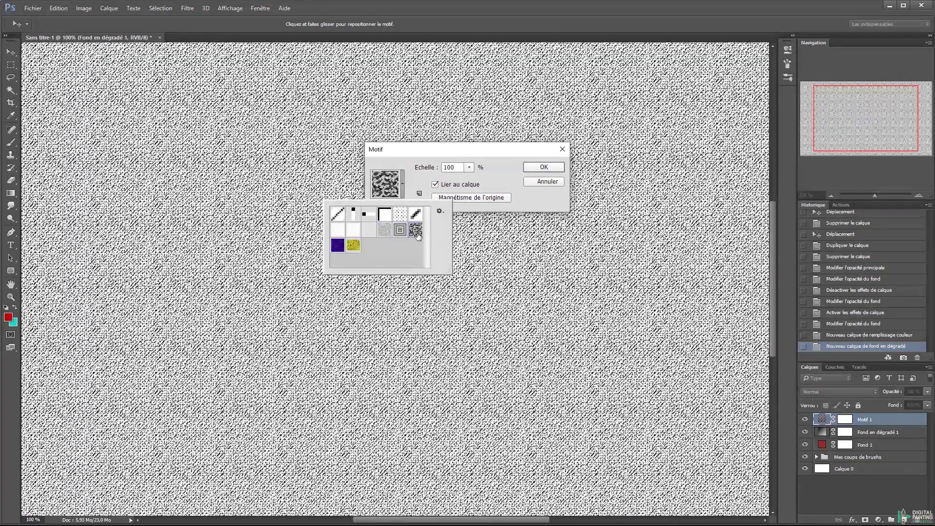
click(345, 249)
click(354, 246)
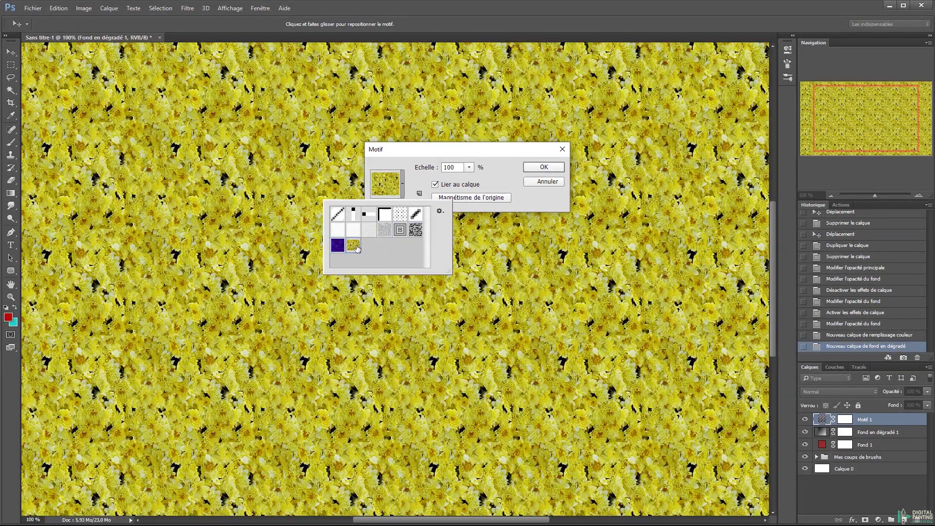
click(531, 169)
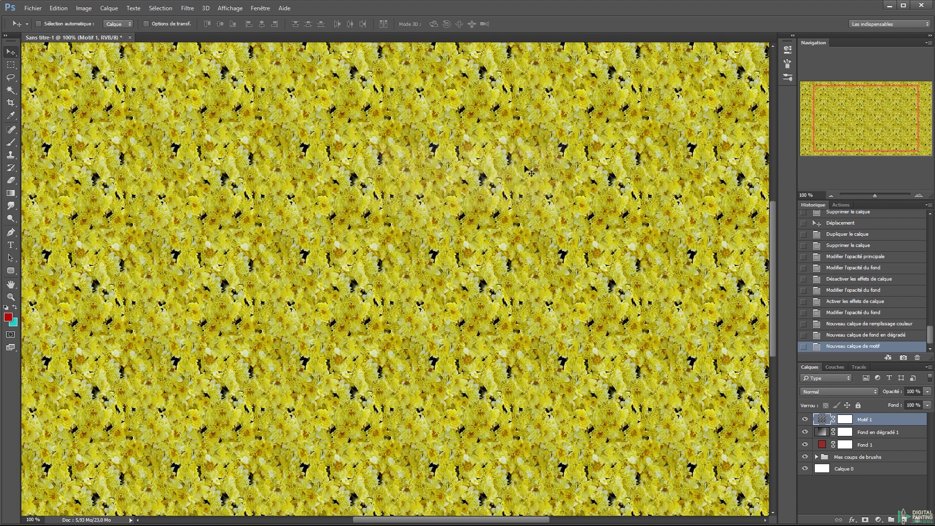
Add a Luminosité/Contraste adjustment layer, try raising its values, then set the brightness to -45 and the contrast to -50
click(114, 8)
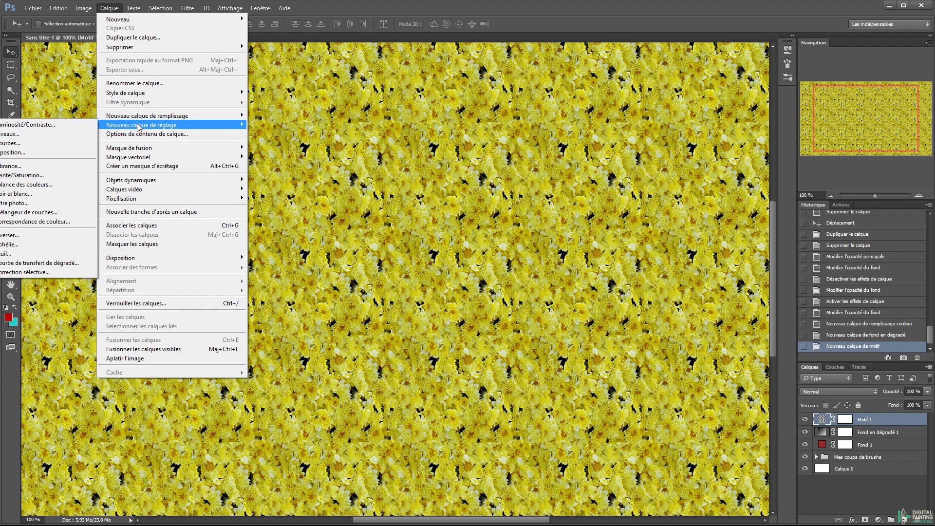
click(52, 125)
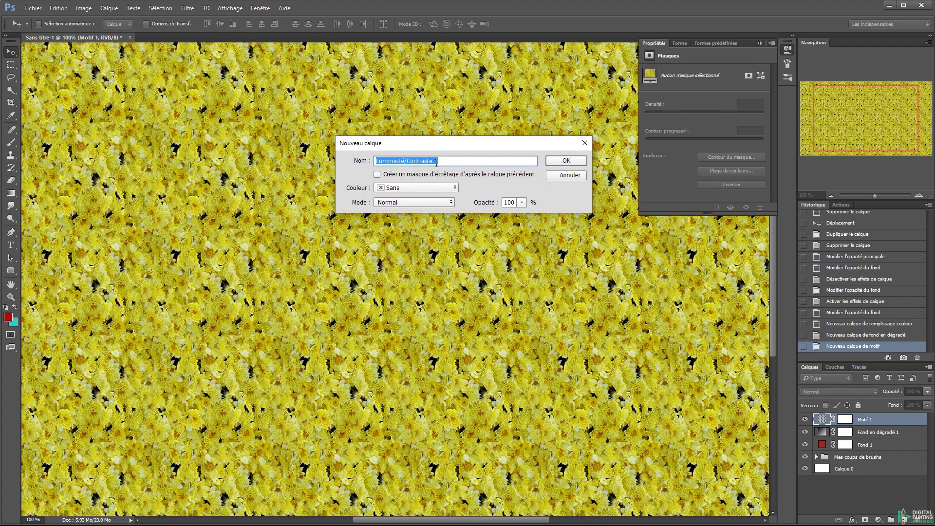
click(566, 163)
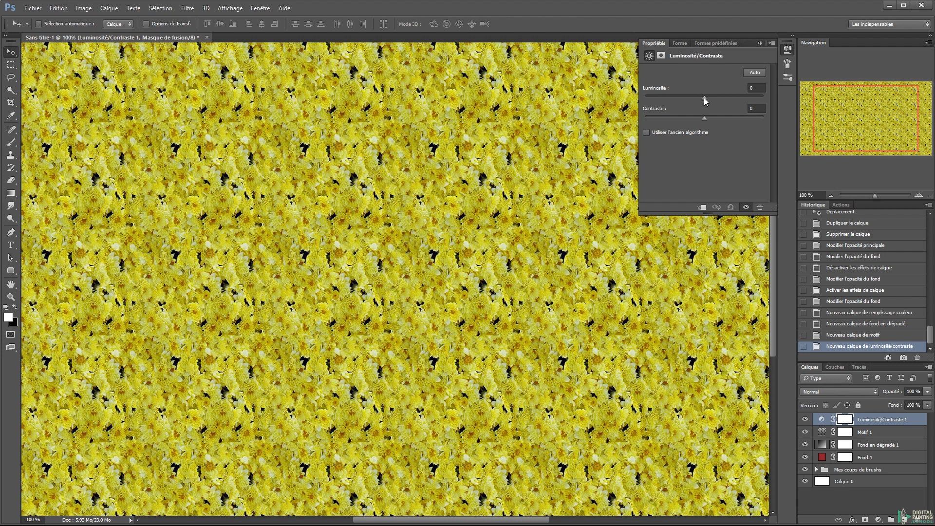
drag(707, 99, 791, 129)
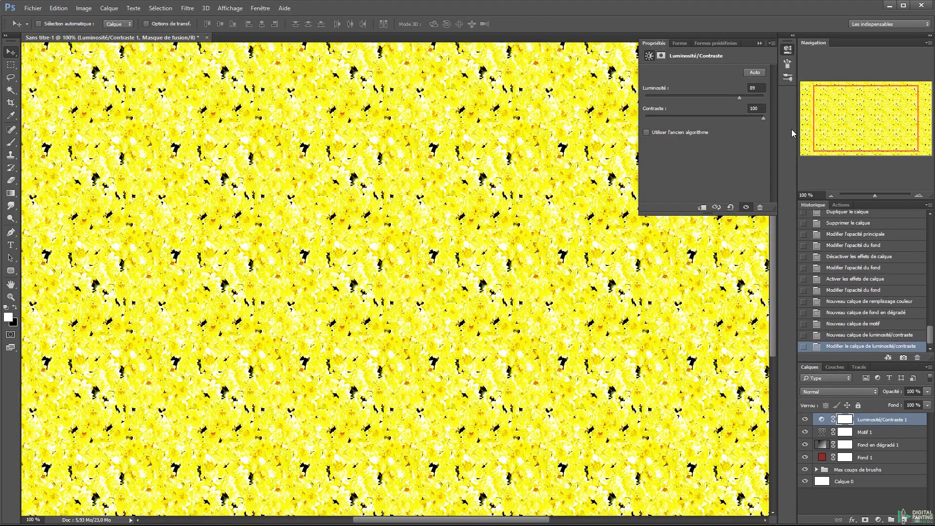
drag(739, 97, 636, 125)
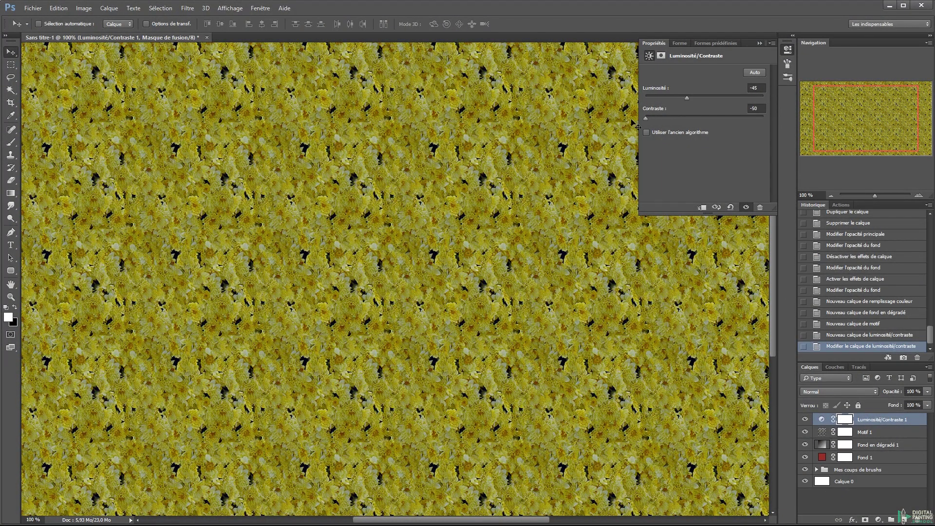
click(759, 42)
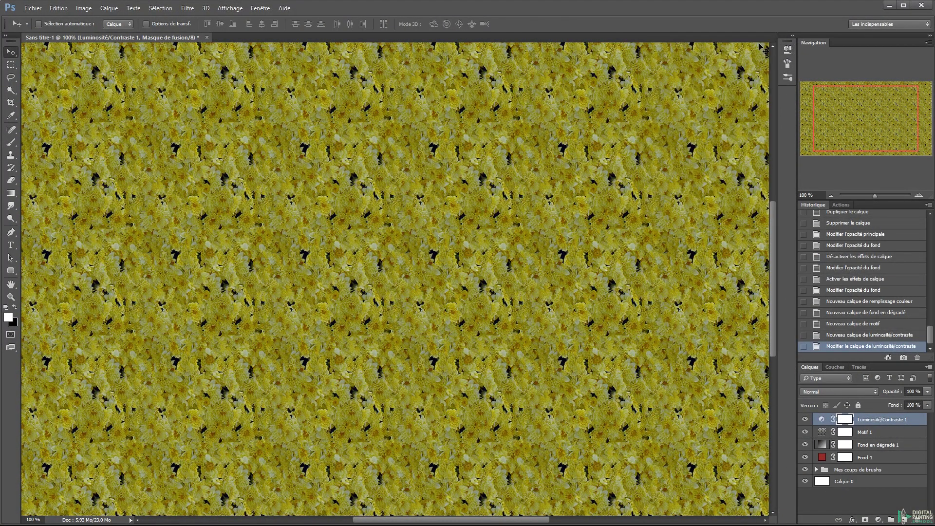
Go through the layers beneath the Luminosité/Contraste adjustment to examine which ones it applies to, ending on the pattern layer
key(alt+bracketleft)
key(alt+bracketleft)
key(alt+bracketleft)
click(872, 421)
click(870, 433)
click(870, 449)
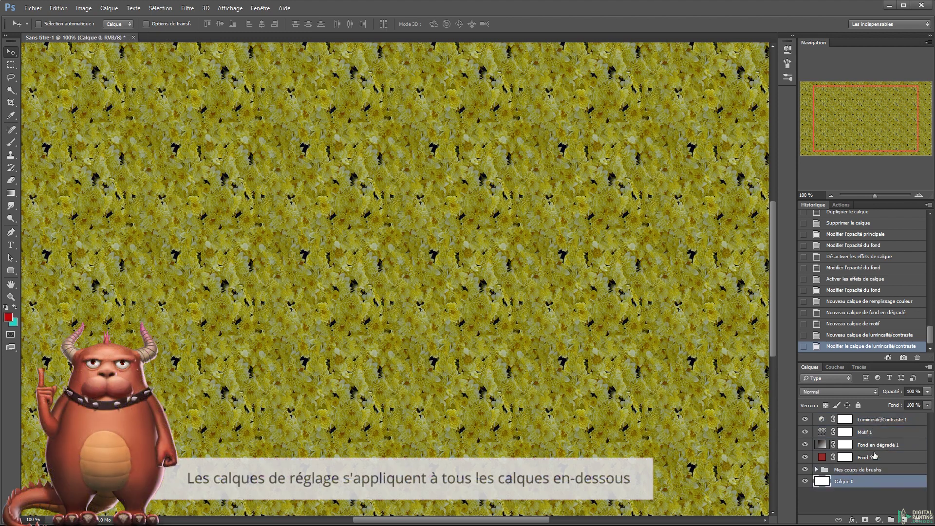
click(882, 419)
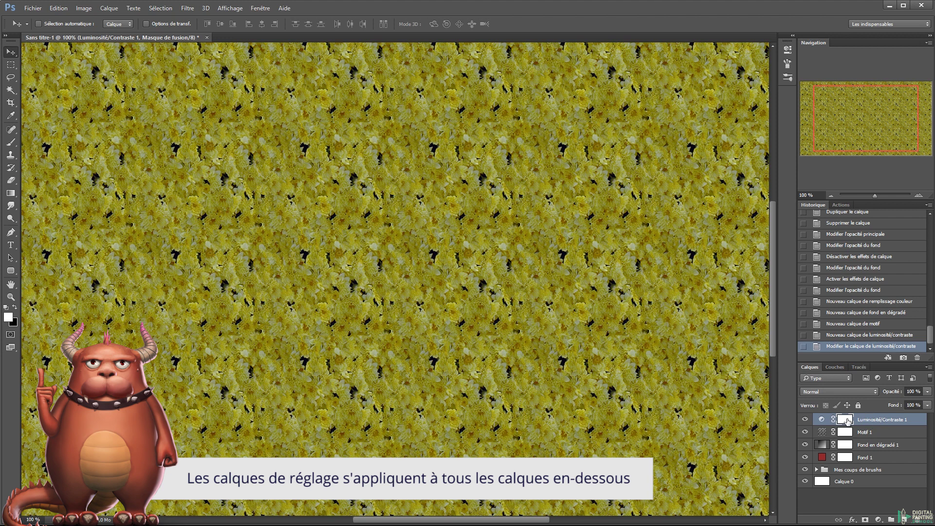
click(869, 435)
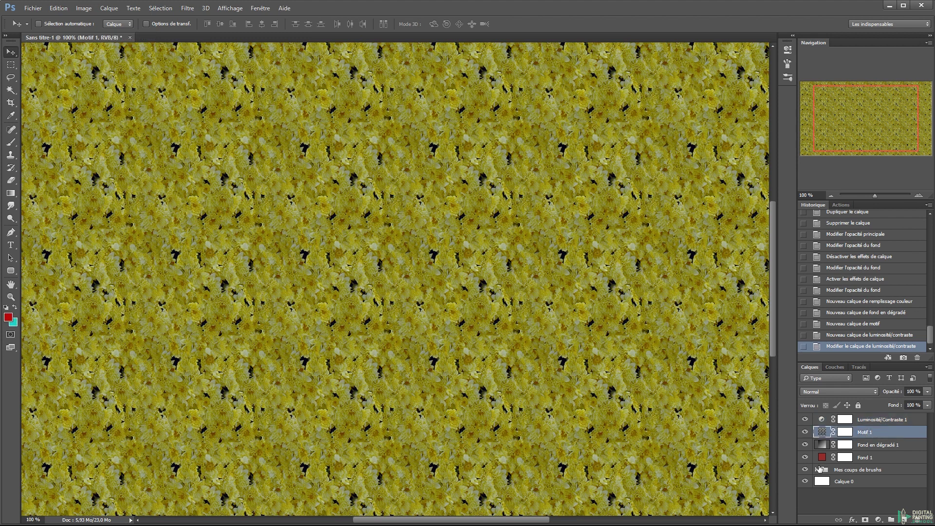
Move the Bleu layer without a colour label out of its group to just below Luminosité/Contraste, shifting its strokes near the canvas centre
click(816, 470)
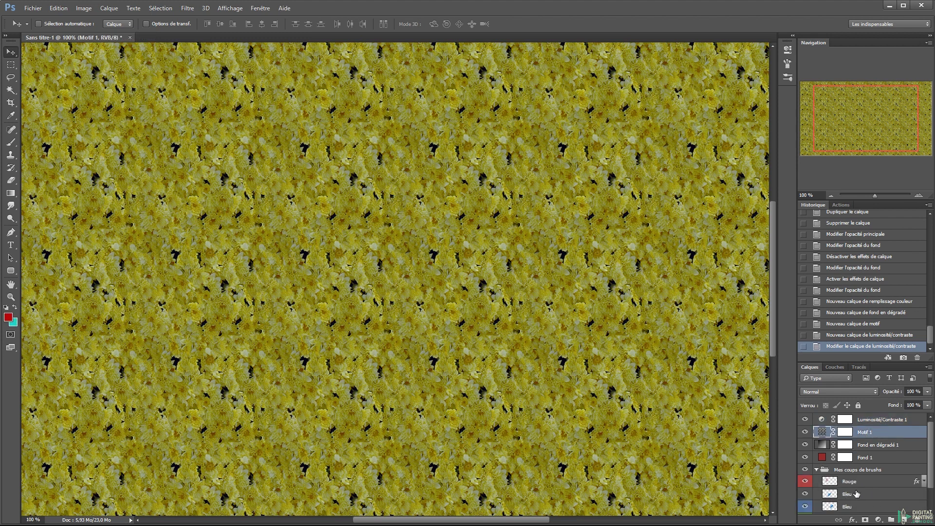
drag(856, 505, 870, 418)
mouse_move(421, 291)
mouse_down()
mouse_move(408, 151)
mouse_move(493, 125)
mouse_move(424, 165)
mouse_move(415, 245)
mouse_up()
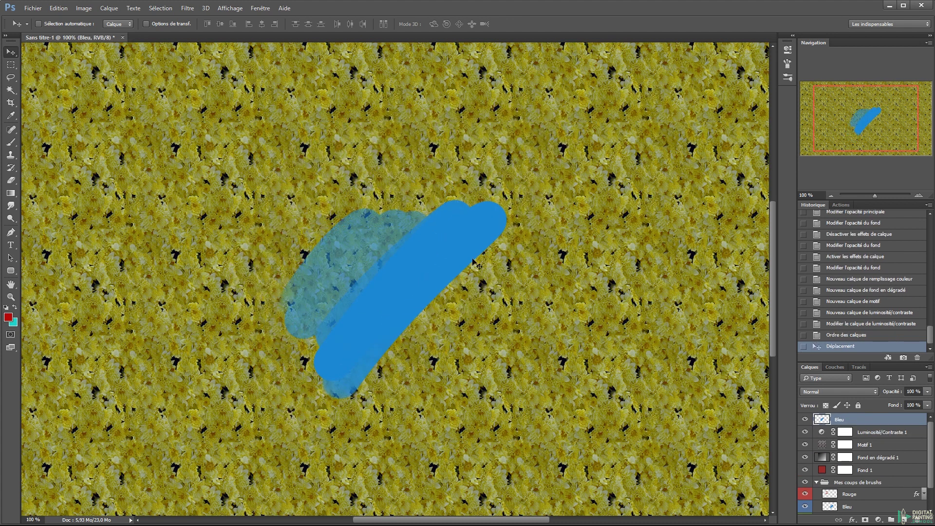
drag(854, 420, 865, 439)
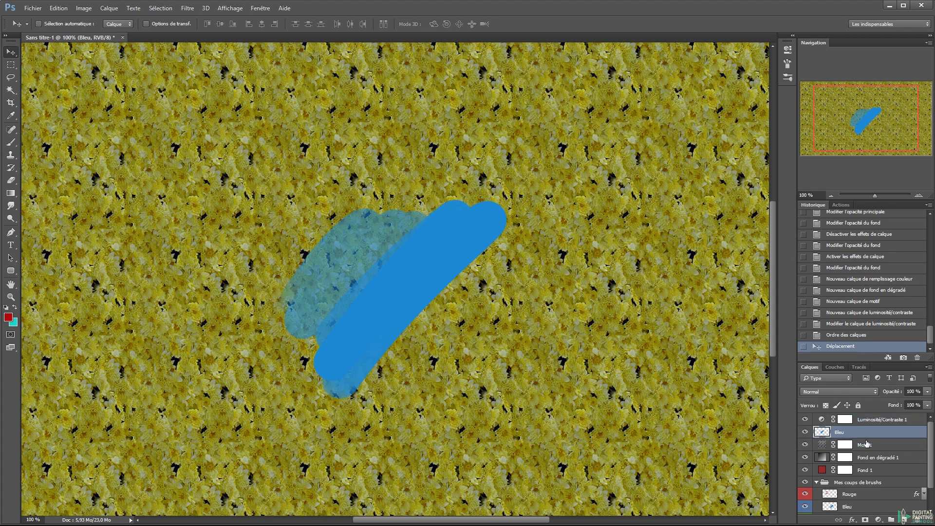
Nudge the Bleu layer's strokes slightly upward and enlarge the layer list so every layer down to Calque 0 shows
mouse_move(481, 246)
mouse_down()
mouse_move(372, 249)
mouse_move(489, 225)
mouse_up()
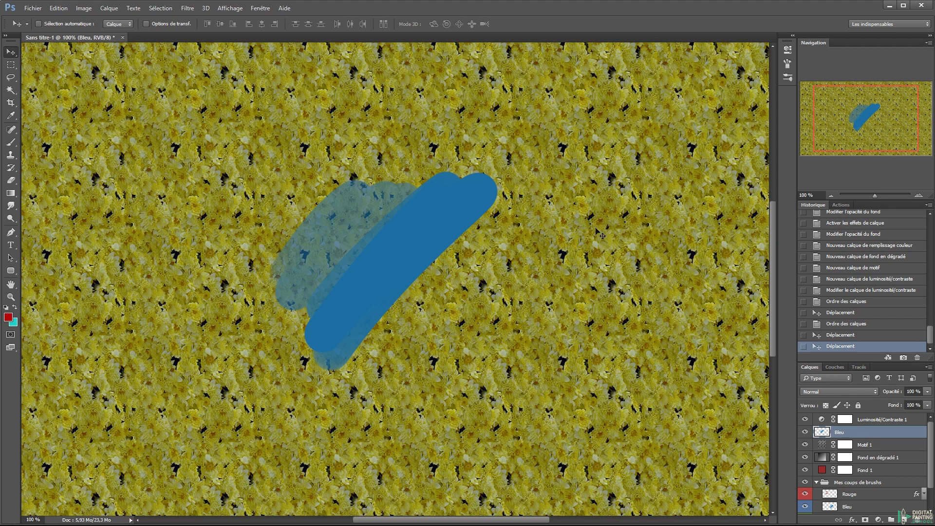
click(865, 421)
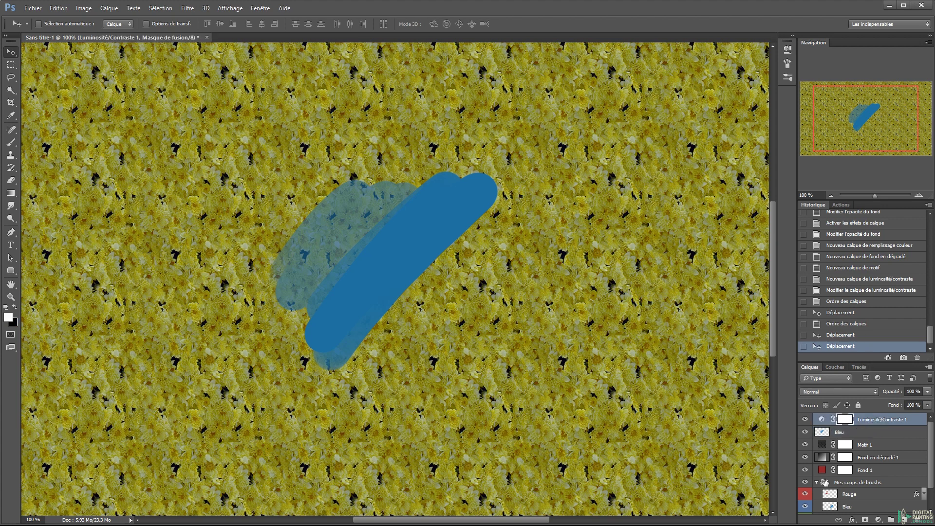
click(821, 484)
drag(872, 360, 873, 306)
click(867, 371)
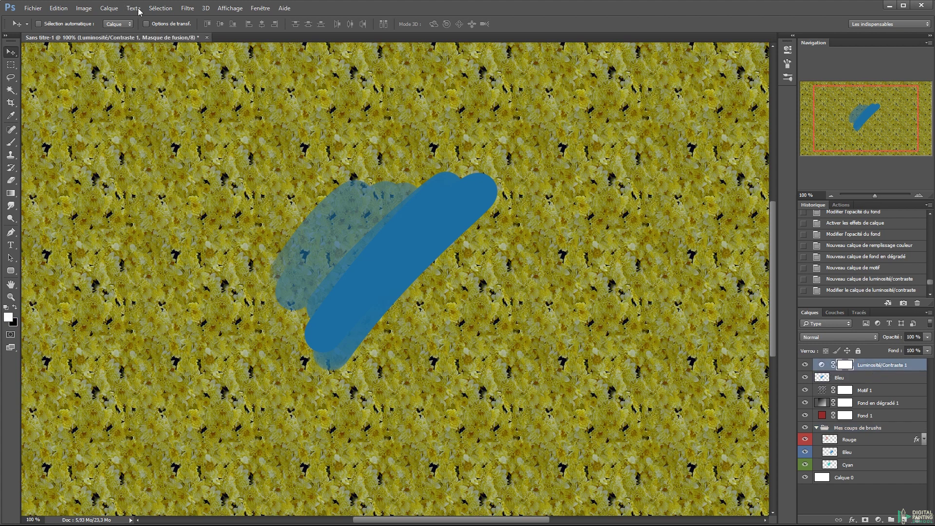
click(158, 8)
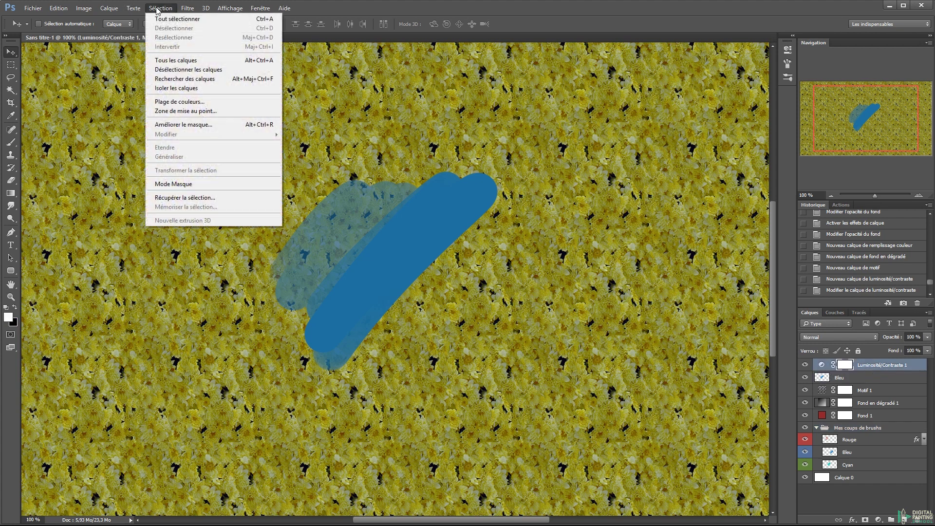
mouse_move(143, 9)
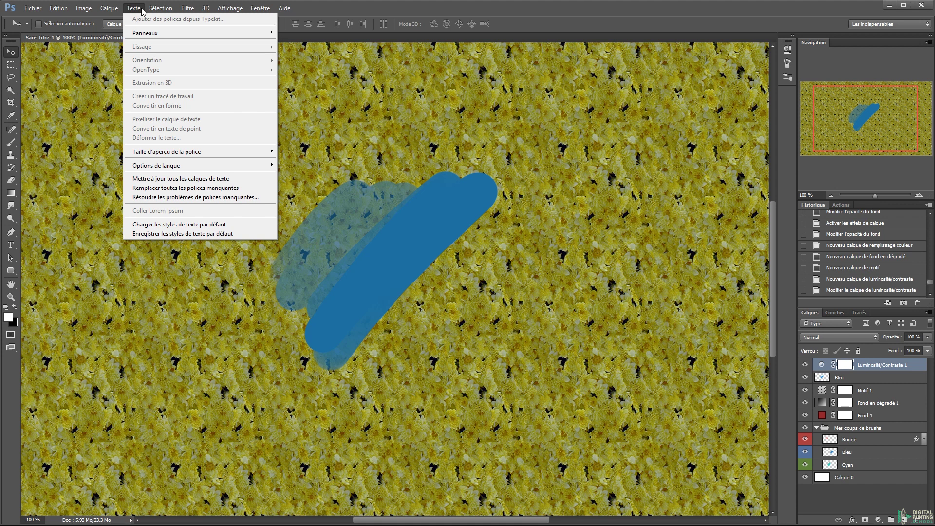
click(143, 10)
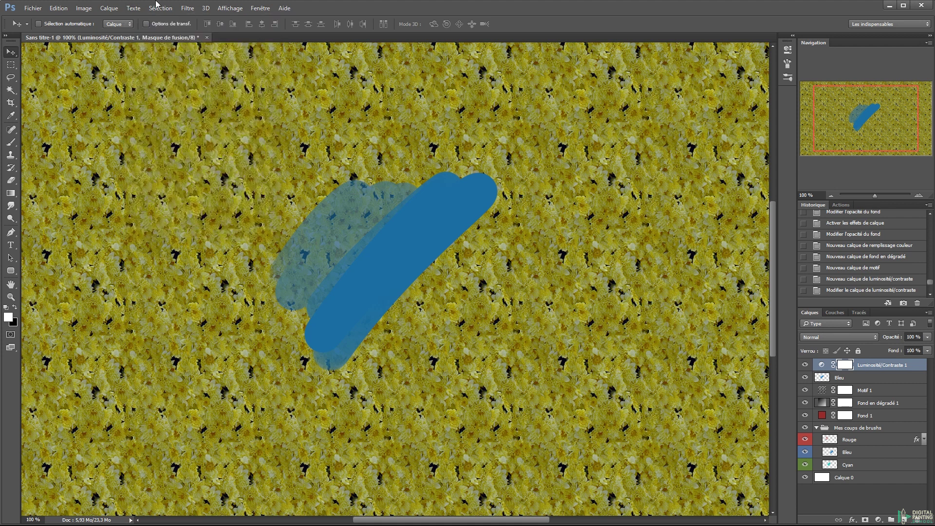
click(109, 8)
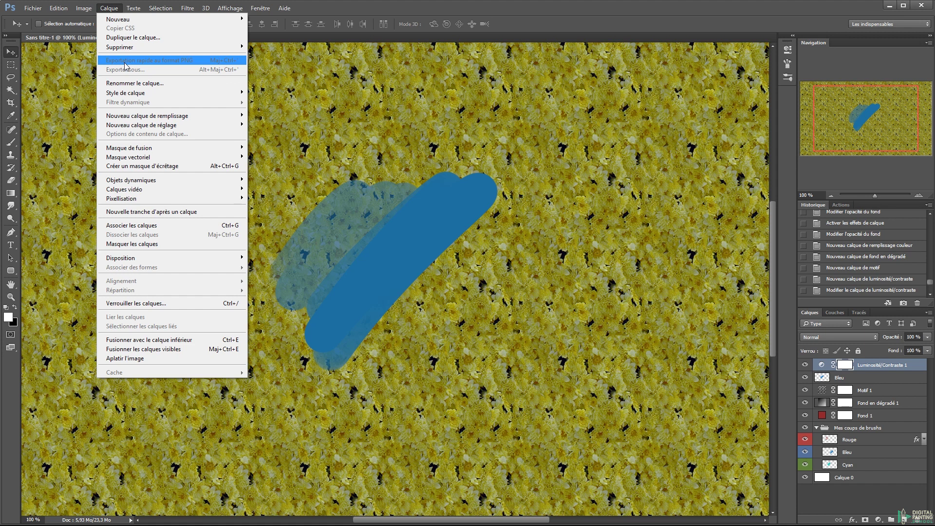
click(390, 58)
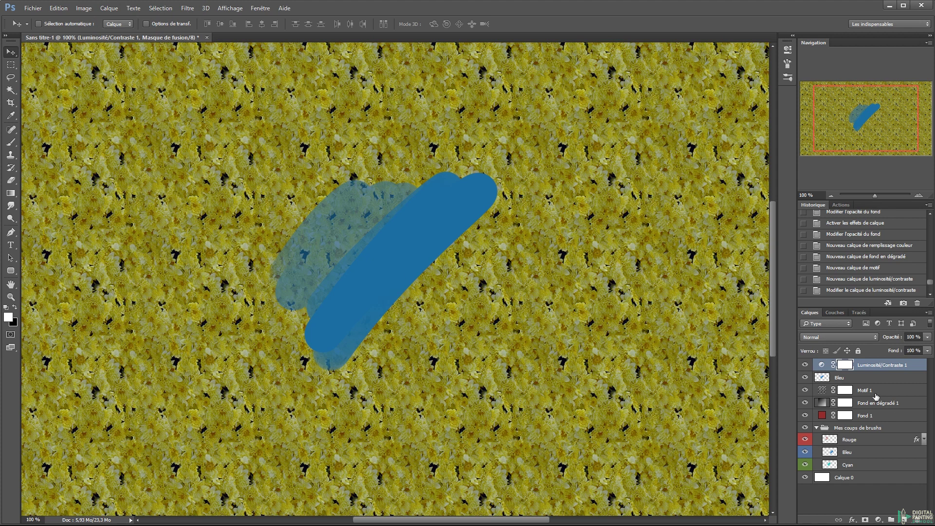
key(Delete)
key(Delete)
key(Delete)
key(Delete)
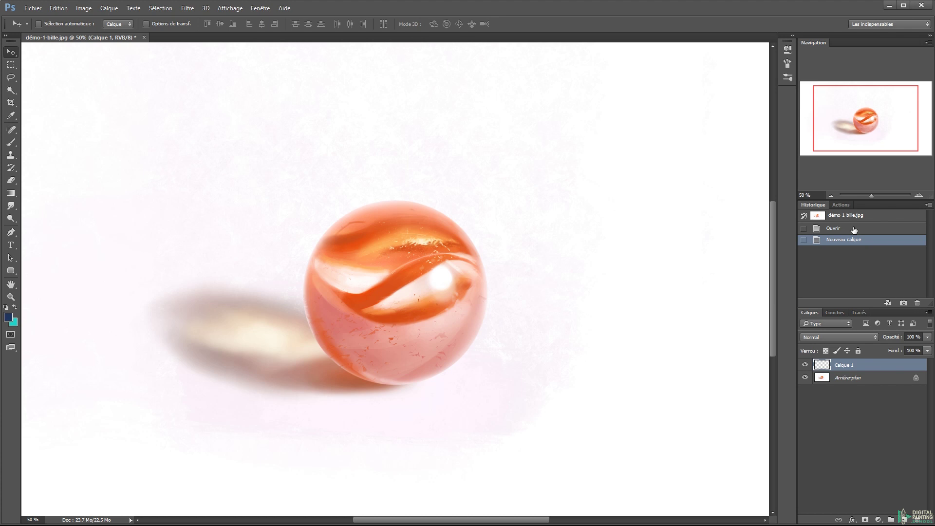
Ready the Brush tool for Calque 1 and set the foreground colour to blue #009dca
key(b)
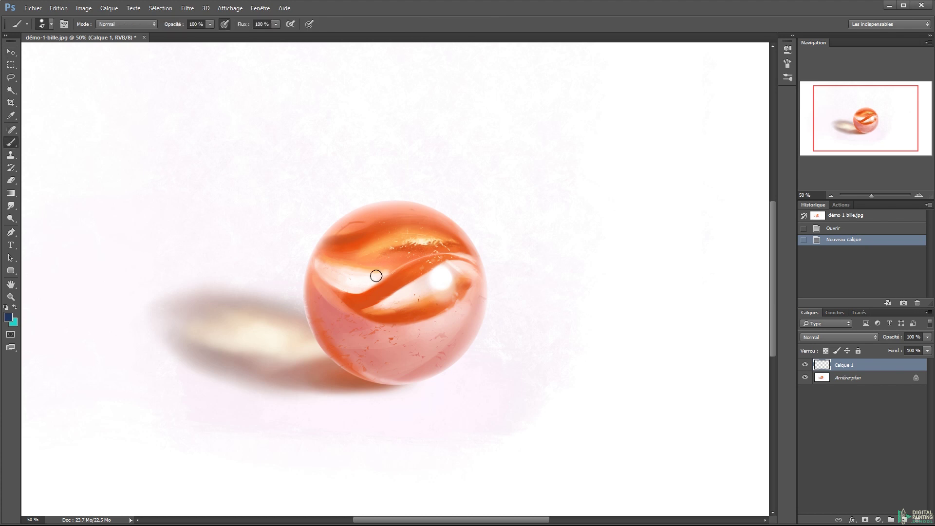
key(x)
click(9, 317)
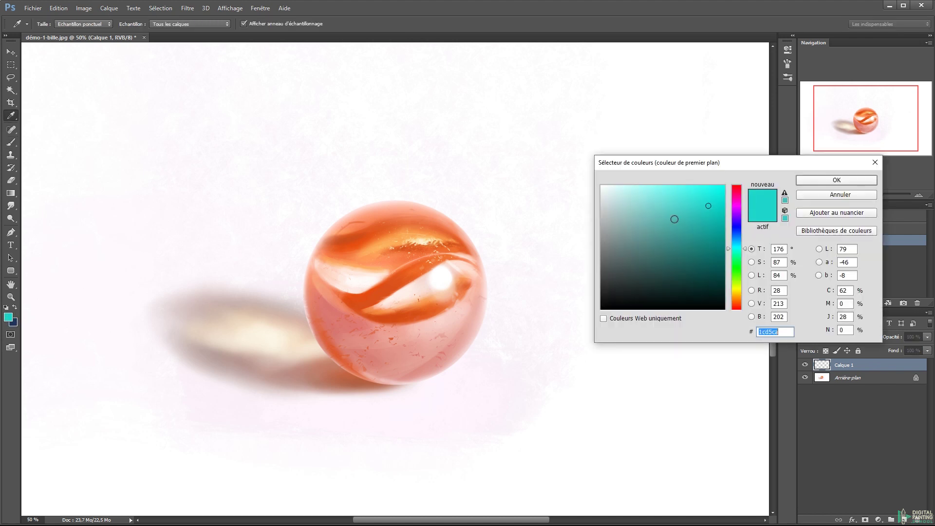
drag(719, 216, 726, 211)
click(737, 242)
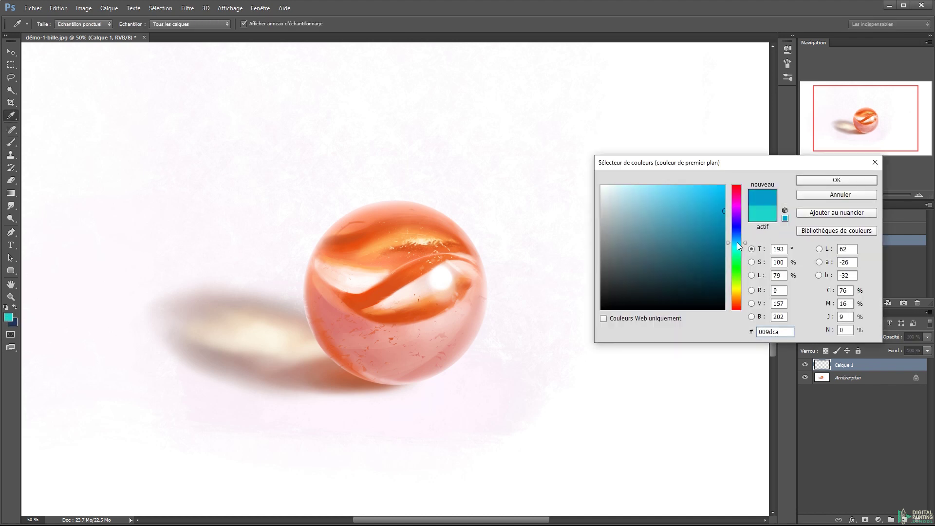
click(815, 181)
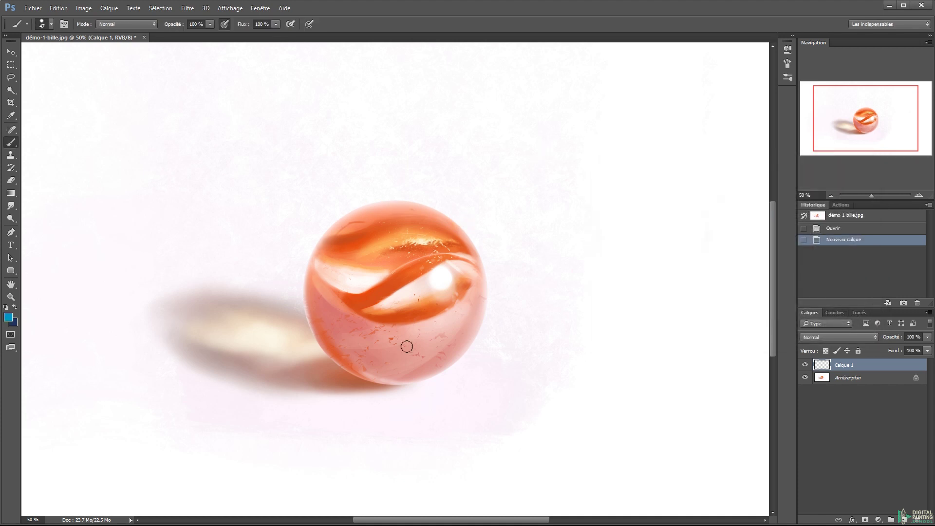
Paint two short parallel vertical blue strokes across the marble's upper edge on Calque 1, going over the second one again
drag(375, 189, 375, 227)
drag(391, 188, 391, 228)
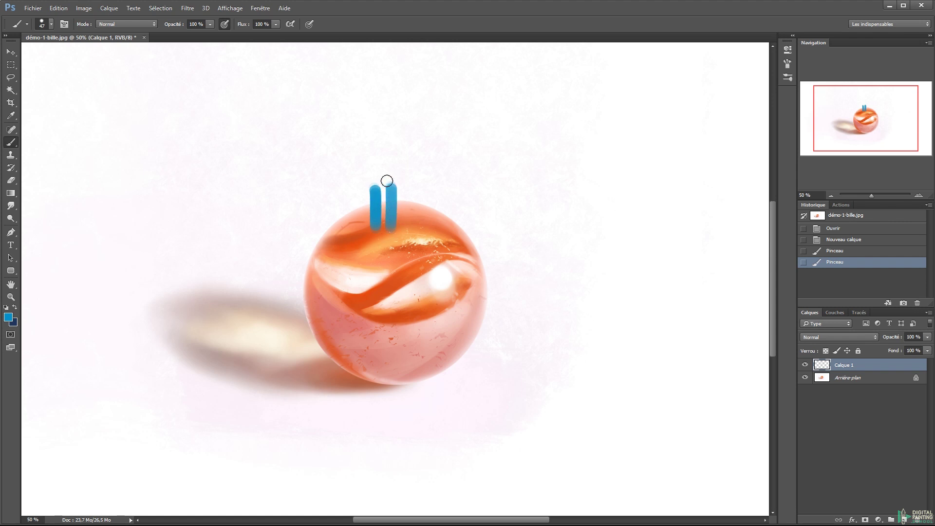
mouse_move(387, 203)
mouse_down()
mouse_move(392, 196)
mouse_move(392, 211)
mouse_up()
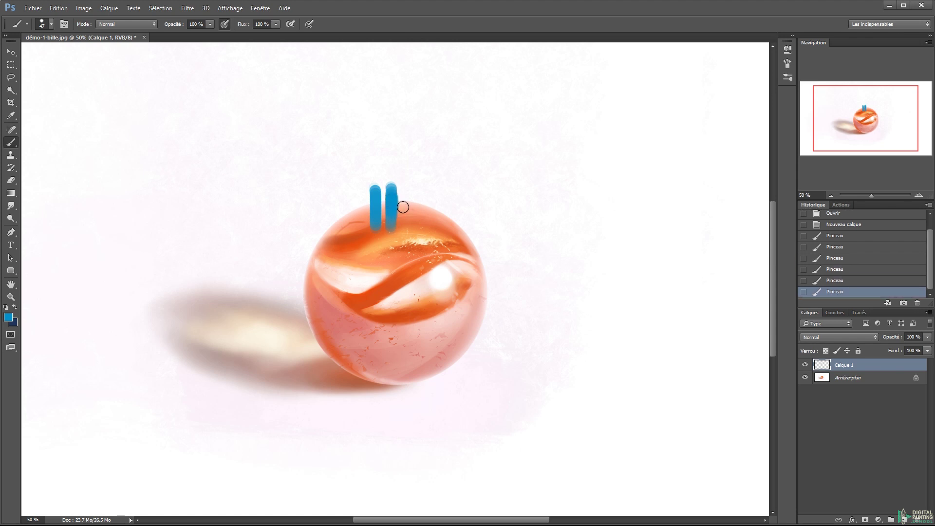
Paint soft blue over the marble's lower part and the ground beneath it with a large brush of about 290 px at 0 % hardness
drag(445, 261, 485, 254)
mouse_move(388, 273)
mouse_down()
mouse_move(453, 269)
mouse_move(404, 271)
mouse_up()
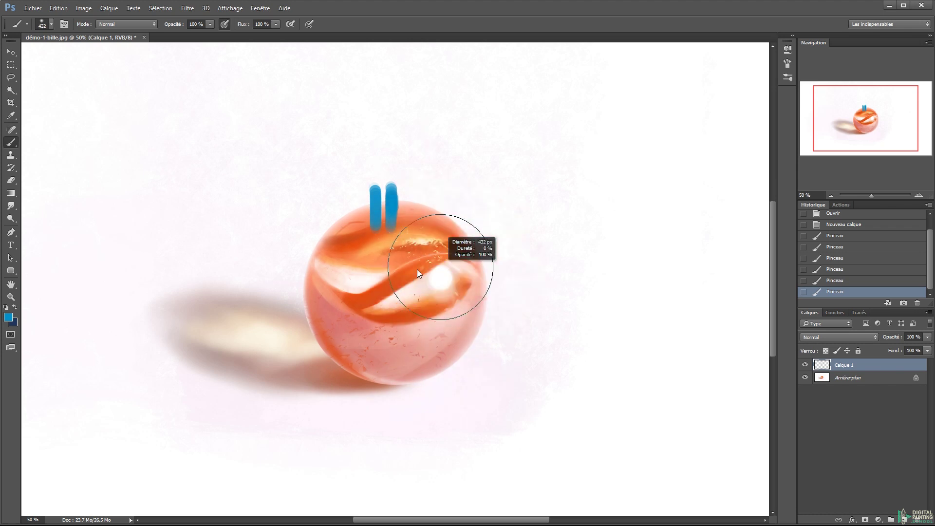
drag(282, 302, 457, 336)
mouse_move(343, 336)
mouse_down()
mouse_move(321, 340)
mouse_move(358, 336)
mouse_up()
mouse_move(284, 303)
mouse_down()
mouse_move(343, 317)
mouse_move(430, 309)
mouse_move(416, 314)
mouse_up()
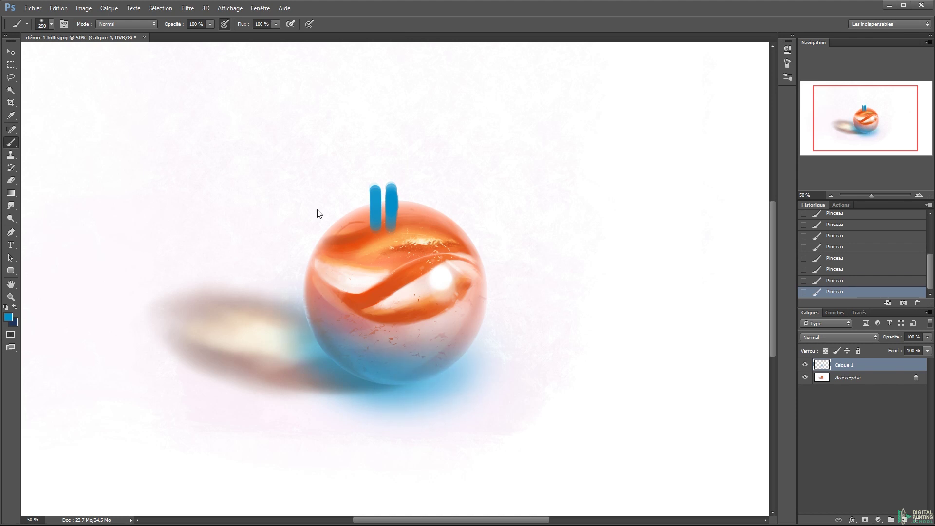
mouse_move(290, 336)
mouse_down()
mouse_move(321, 349)
mouse_move(492, 330)
mouse_up()
key(ctrl+z)
Set the blending mode of Calque 1 to Produit
key(v)
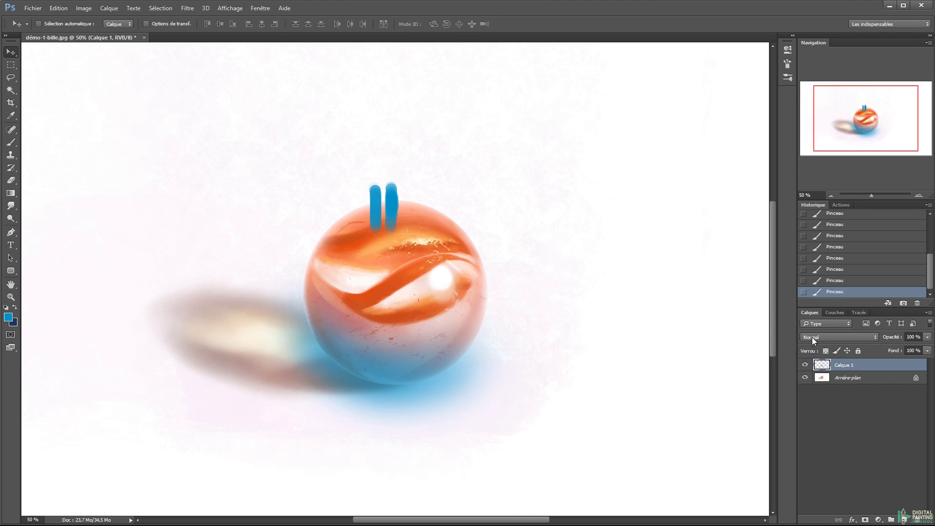
click(857, 339)
click(875, 340)
click(867, 336)
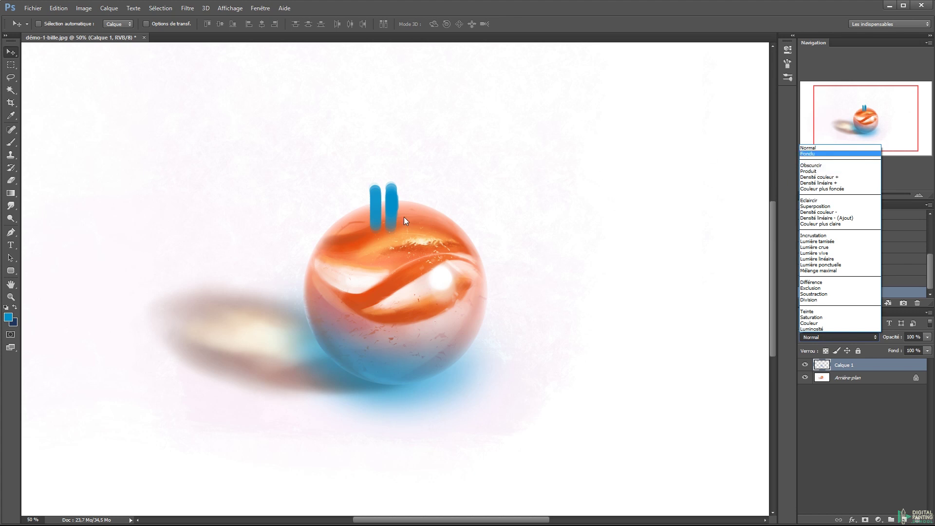
click(826, 171)
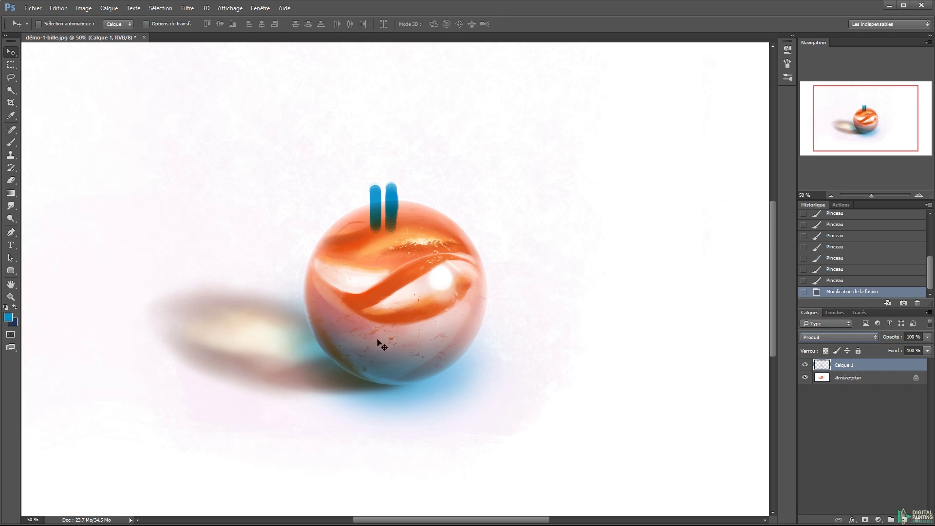
click(391, 334)
Paint a solid blue patch over the marble's upper right part with a harder 74 px brush, extending past its edge
key(b)
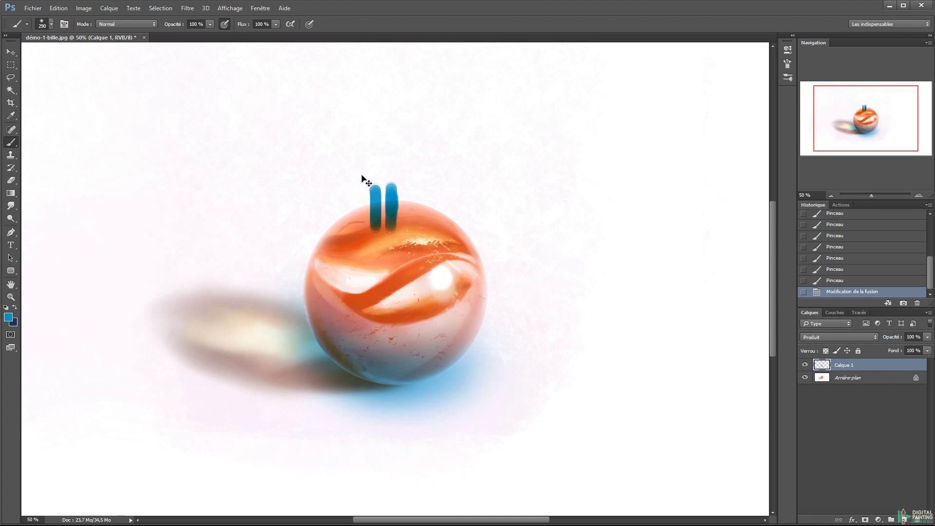
right_click(414, 215)
click(520, 264)
mouse_move(383, 193)
mouse_down()
mouse_move(385, 228)
mouse_move(377, 188)
mouse_move(390, 207)
mouse_up()
mouse_move(387, 182)
mouse_down()
mouse_move(396, 199)
mouse_move(413, 194)
mouse_move(409, 248)
mouse_move(463, 287)
mouse_move(429, 214)
mouse_move(492, 229)
mouse_move(387, 234)
mouse_move(419, 280)
mouse_up()
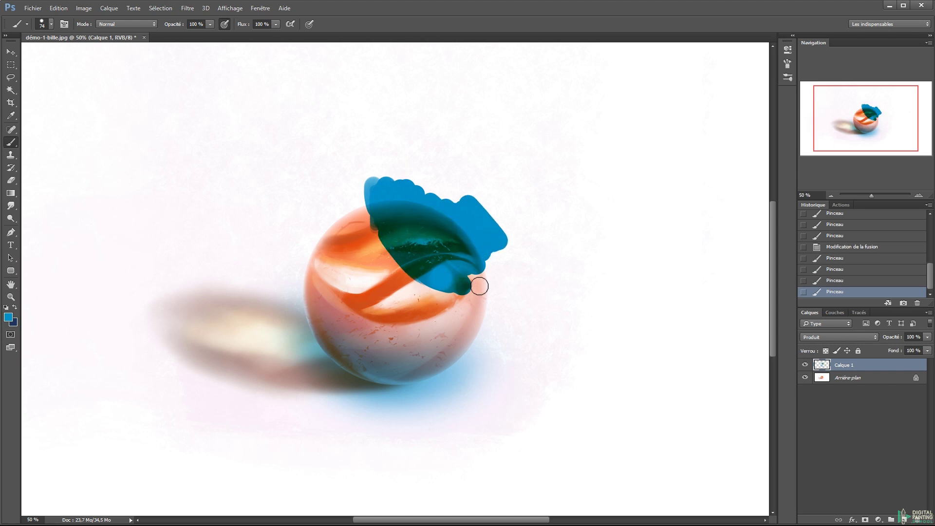
click(393, 193)
drag(393, 193, 448, 216)
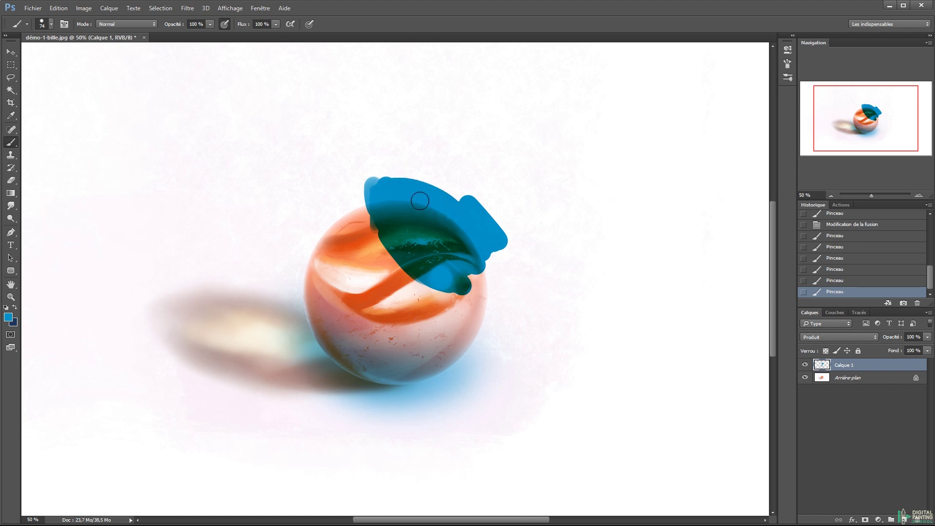
drag(374, 184, 388, 195)
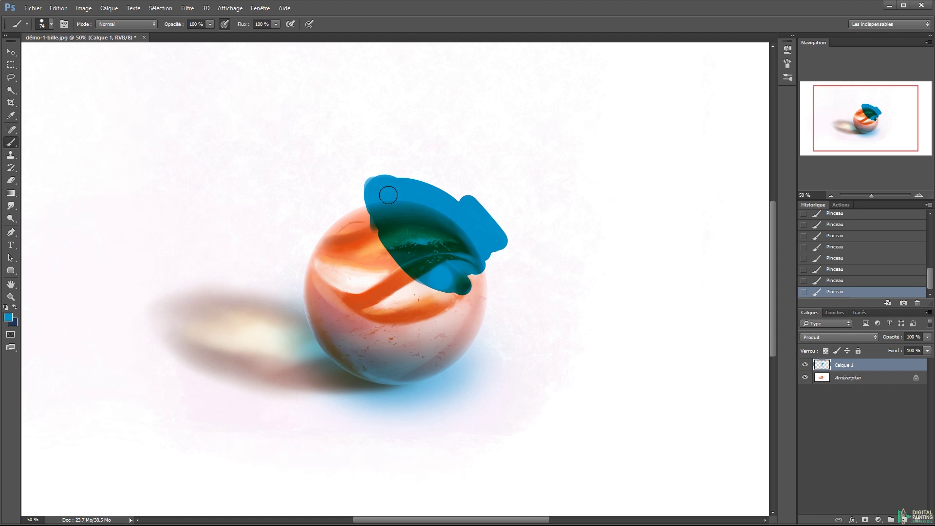
Erase the blue patch from the marble's upper right and the blue spilling past its lower edge with a 94 px eraser
key(e)
mouse_move(379, 197)
mouse_down()
mouse_move(376, 232)
mouse_move(406, 253)
mouse_move(367, 178)
mouse_move(493, 232)
mouse_move(505, 219)
mouse_up()
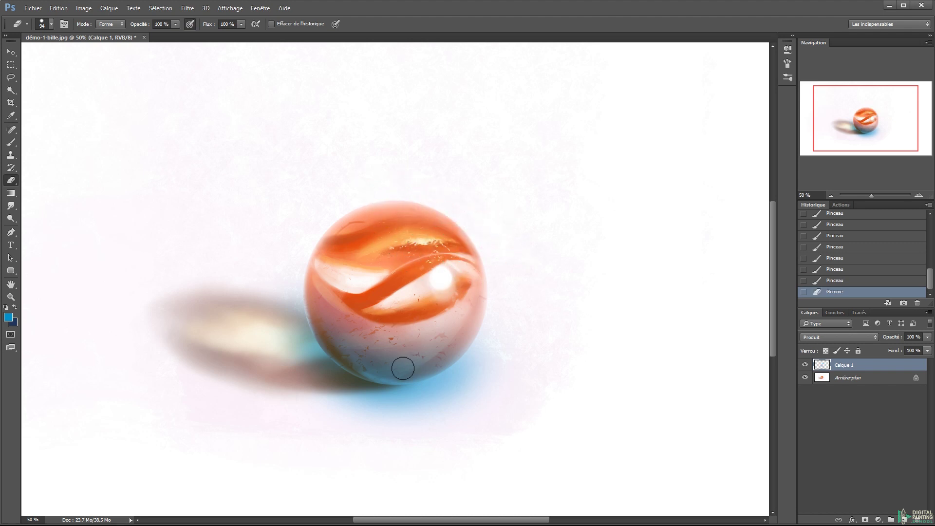
mouse_move(266, 317)
mouse_down()
mouse_move(346, 400)
mouse_move(275, 314)
mouse_move(336, 380)
mouse_up()
drag(288, 306, 314, 355)
drag(299, 324, 330, 367)
key(ctrl+z)
mouse_move(286, 316)
mouse_down()
mouse_move(309, 355)
mouse_move(340, 380)
mouse_move(451, 397)
mouse_move(331, 416)
mouse_up()
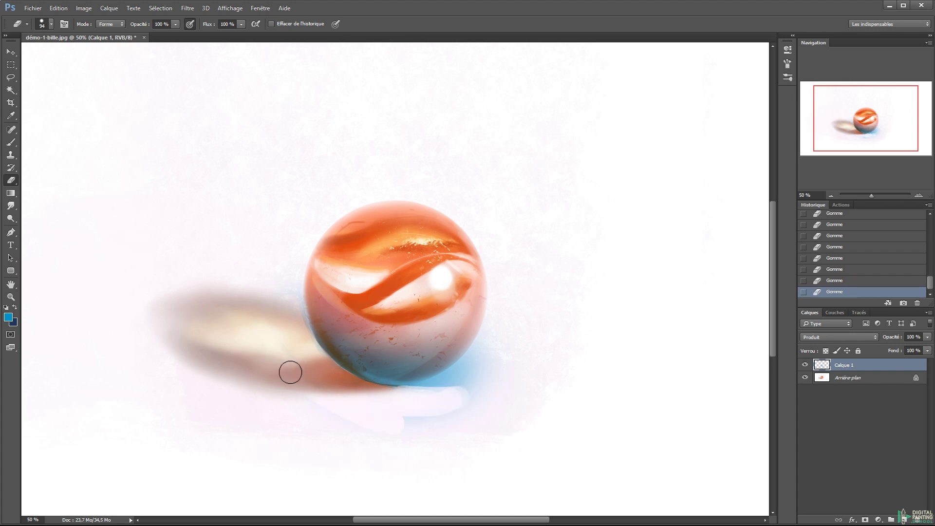
mouse_move(416, 399)
mouse_down()
mouse_move(459, 379)
mouse_move(511, 327)
mouse_up()
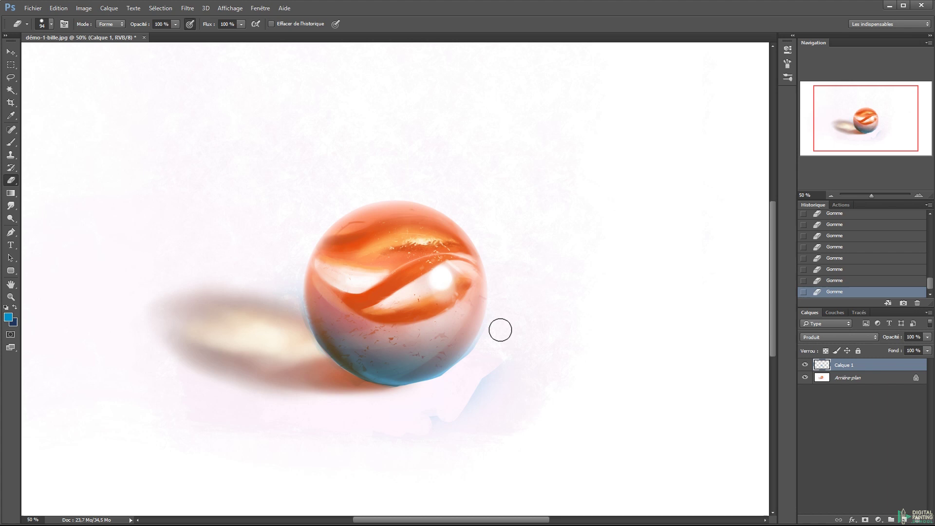
drag(401, 448, 497, 419)
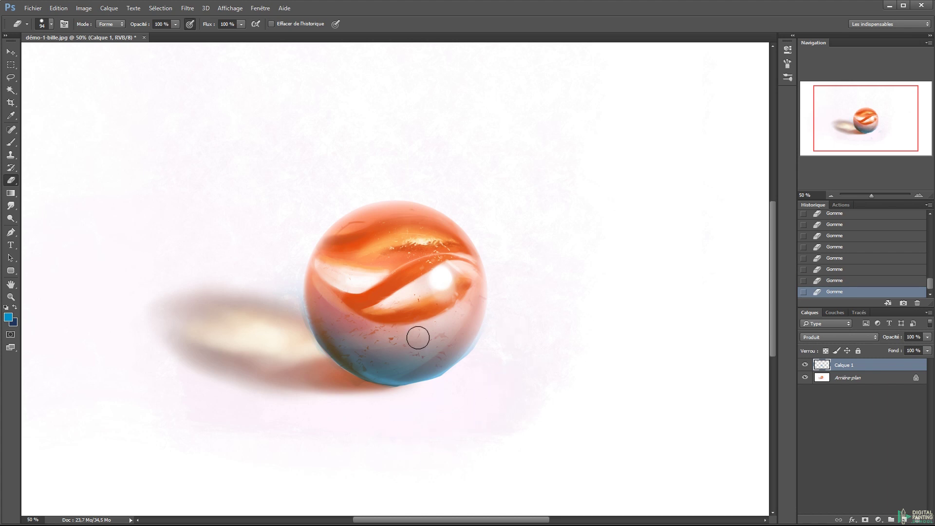
key(v)
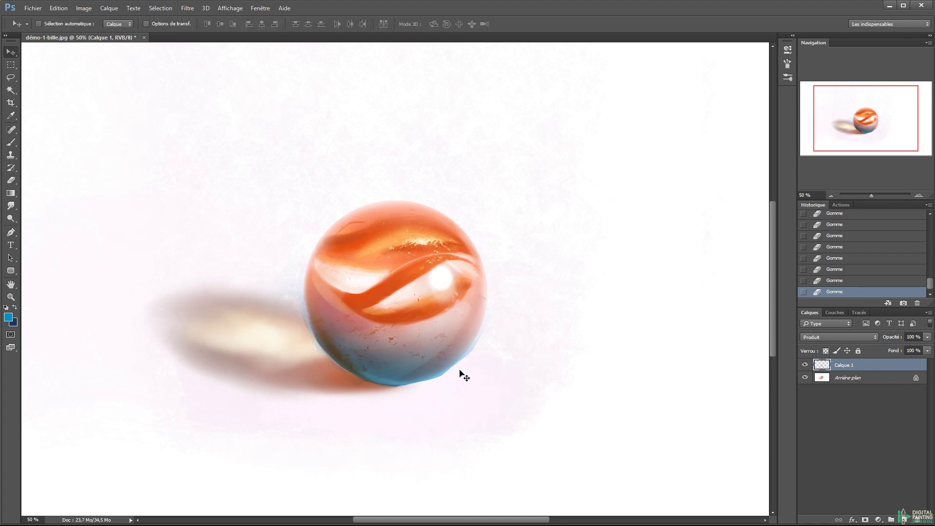
Undo the eraser strokes on Calque 1 to bring back the blue patch and the soft blue around the marble
click(888, 239)
key(ctrl+alt+z)
key(ctrl+alt+z)
key(ctrl+alt+z)
key(ctrl+alt+z)
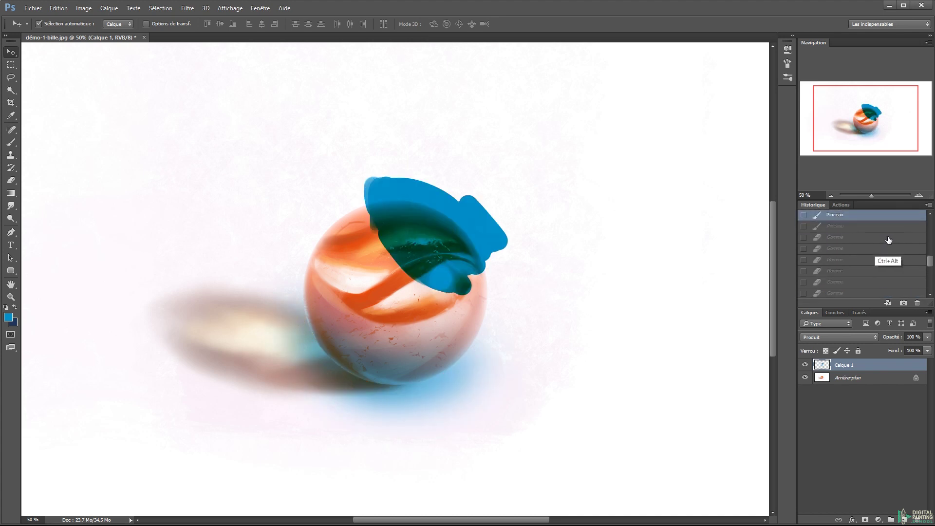
Compare blending modes on Calque 1 by switching it to Normal and back to Produit
click(823, 336)
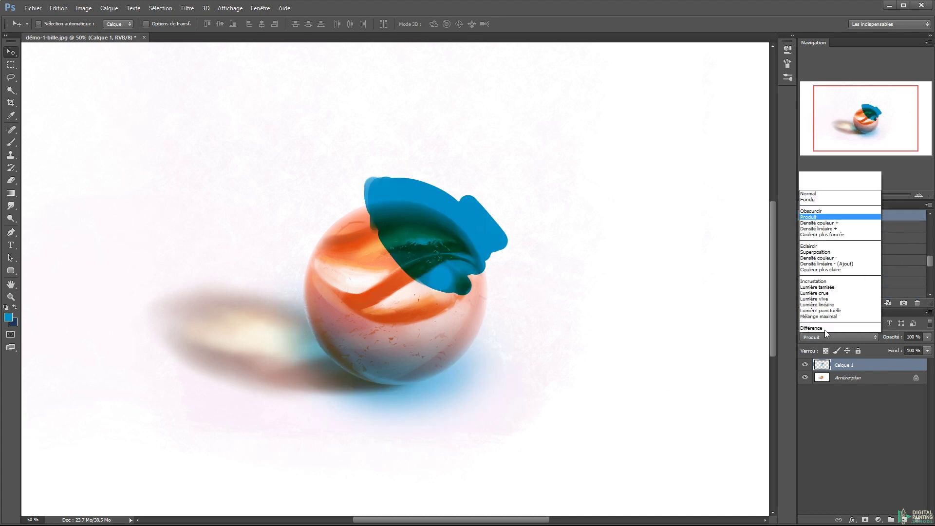
click(822, 151)
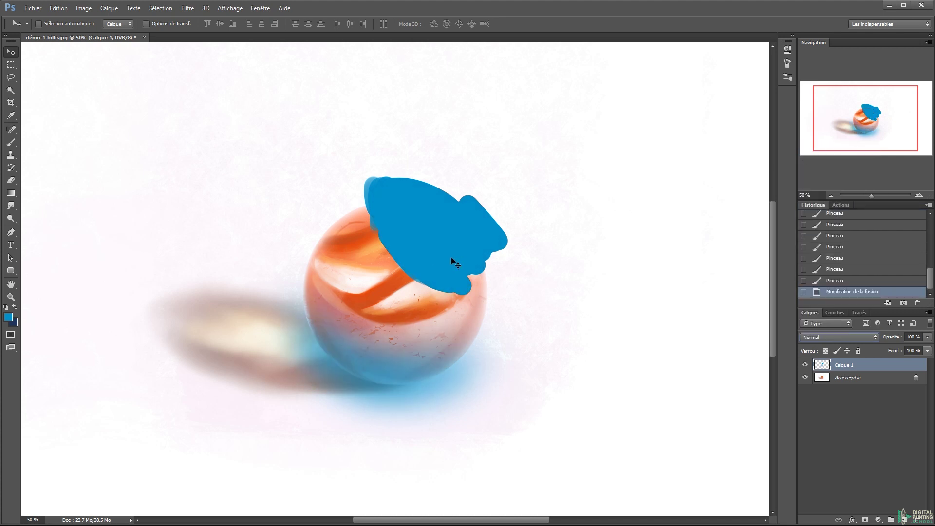
click(817, 337)
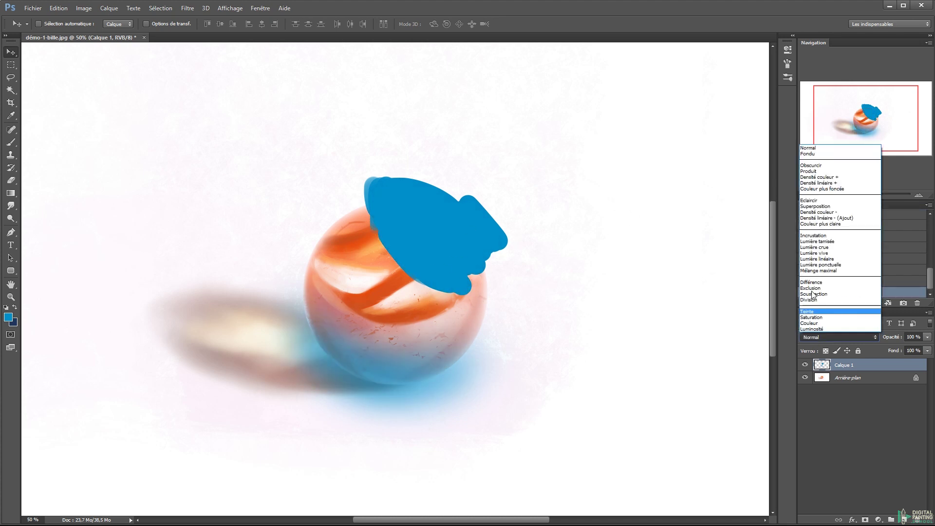
click(829, 171)
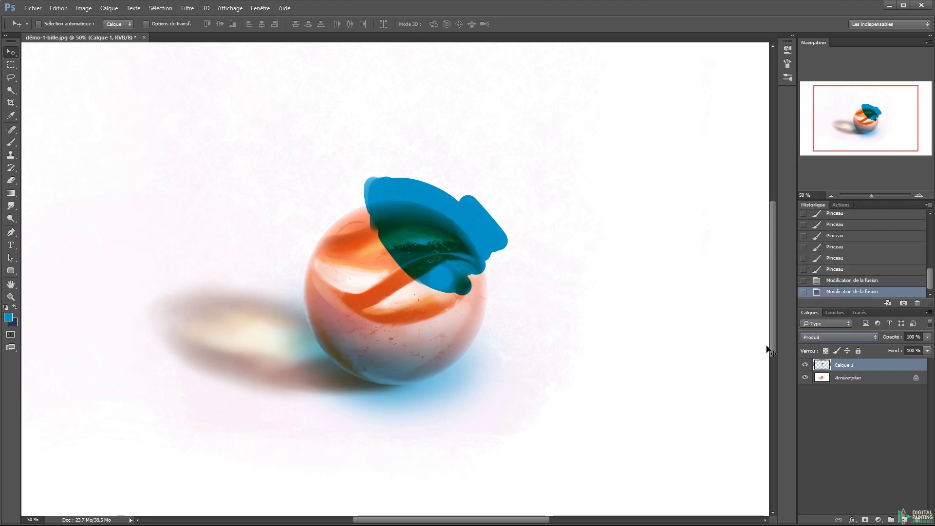
Set Calque 1's blending mode to Superposition and extend the blue paint over more of the marble's upper left area
click(823, 337)
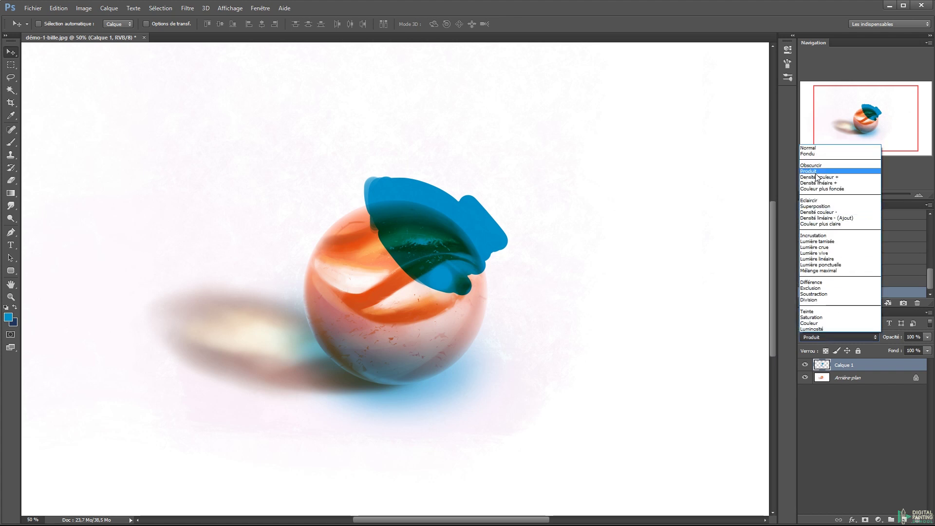
click(838, 206)
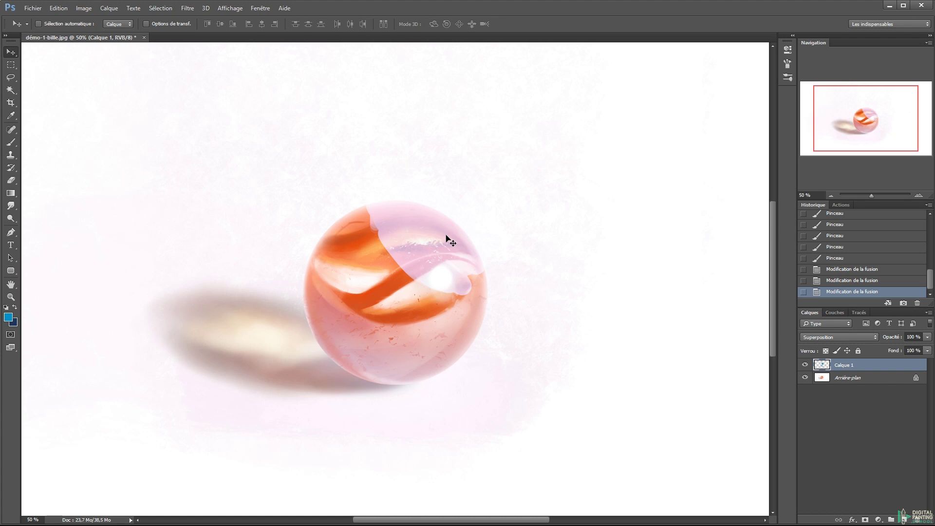
drag(419, 243, 451, 259)
key(b)
mouse_move(353, 211)
mouse_down()
mouse_move(395, 264)
mouse_move(356, 204)
mouse_move(358, 229)
mouse_move(386, 259)
mouse_move(368, 215)
mouse_move(394, 224)
mouse_move(451, 284)
mouse_move(352, 211)
mouse_up()
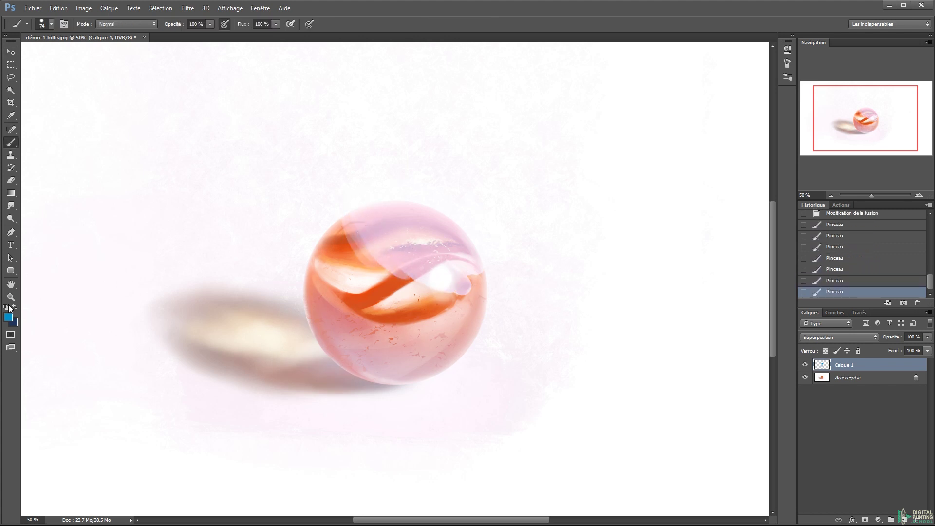
key(e)
mouse_move(346, 310)
mouse_down()
mouse_move(462, 384)
mouse_move(305, 340)
mouse_move(497, 363)
mouse_up()
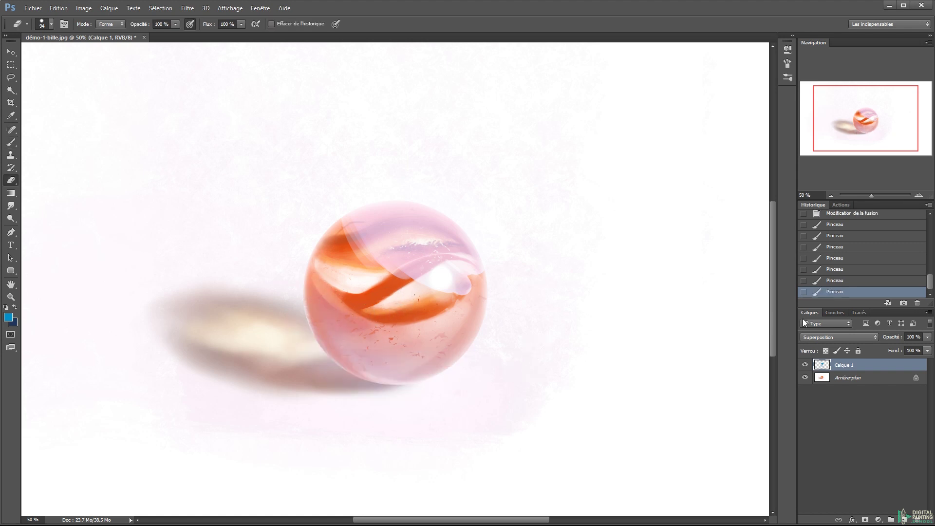
Try Calque 1 in Densité couleur - and Densité linéaire - (Ajout), ending on Lumière crue
key(v)
click(830, 337)
click(832, 205)
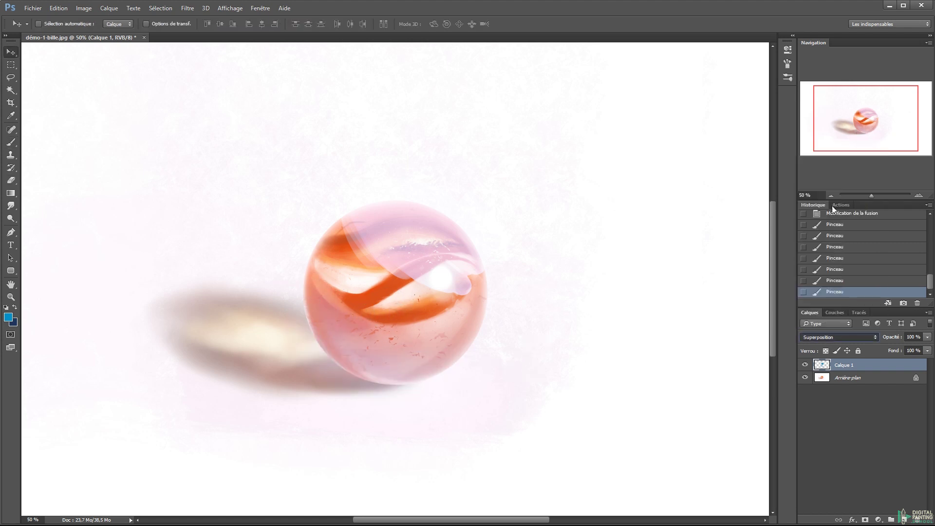
key(shift+alt+d)
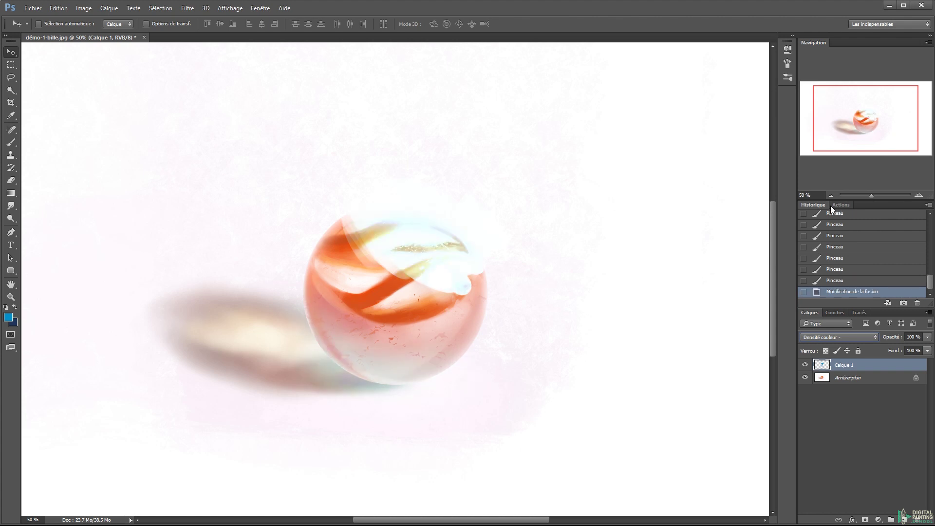
key(Up)
key(Down)
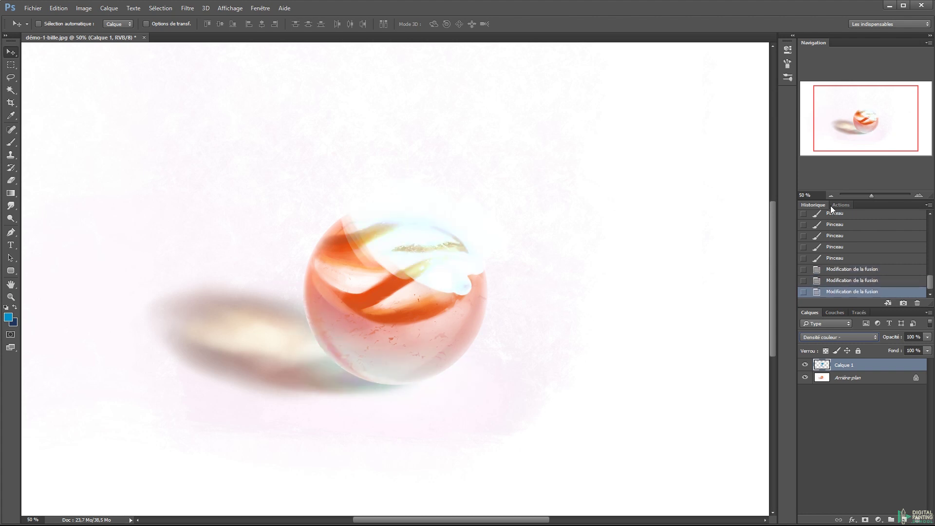
key(Down)
key(Down)
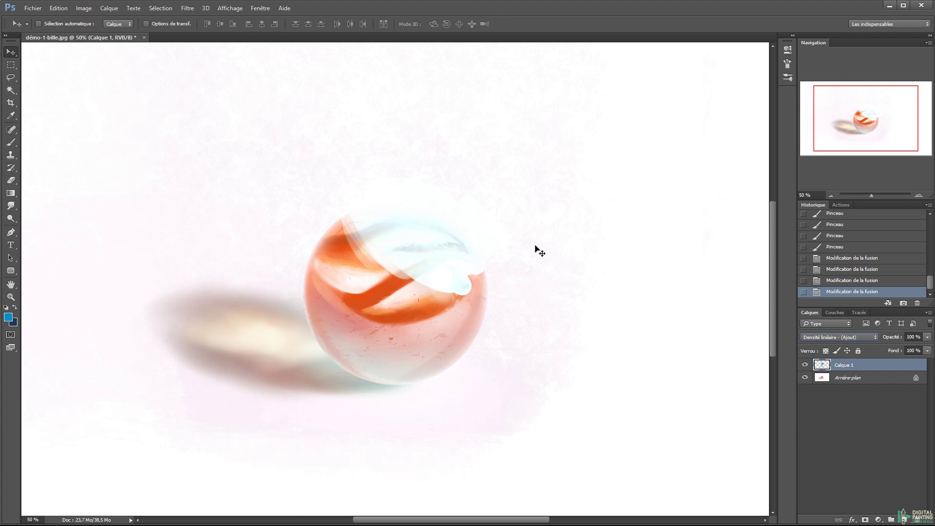
key(Down)
key(Down)
key(Down)
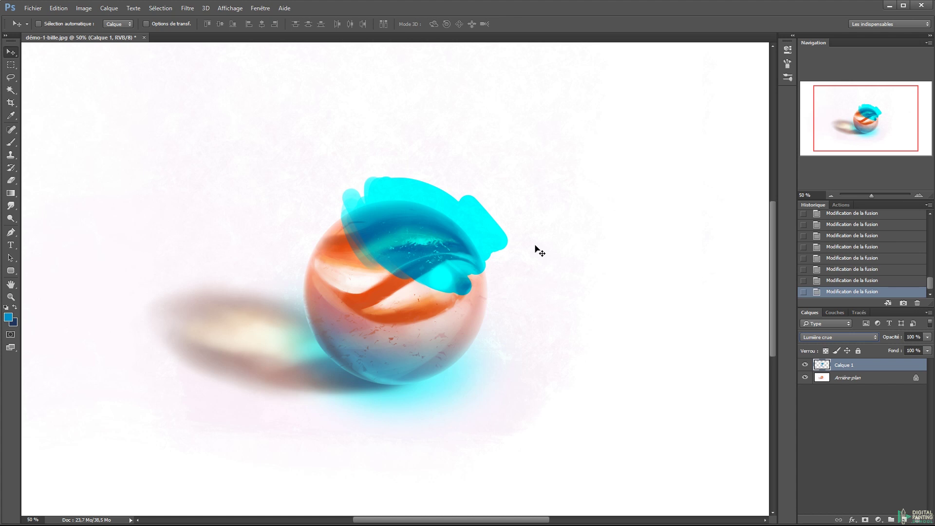
Paint blue over the whole marble on Calque 1 and erase the excess paint around its upper edge
ctrl+click(405, 292)
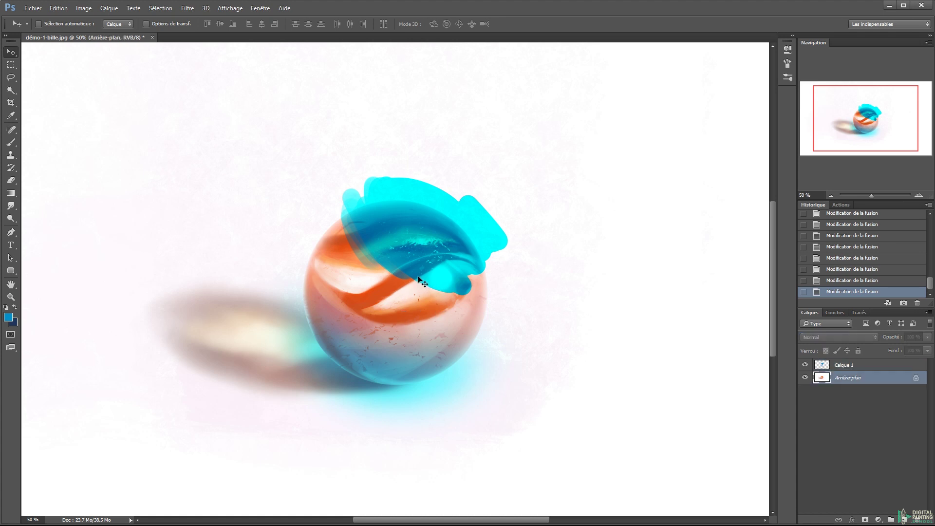
ctrl+click(422, 256)
key(b)
mouse_move(381, 232)
mouse_down()
mouse_move(333, 235)
mouse_move(327, 252)
mouse_move(343, 221)
mouse_move(316, 235)
mouse_move(333, 239)
mouse_move(360, 276)
mouse_up()
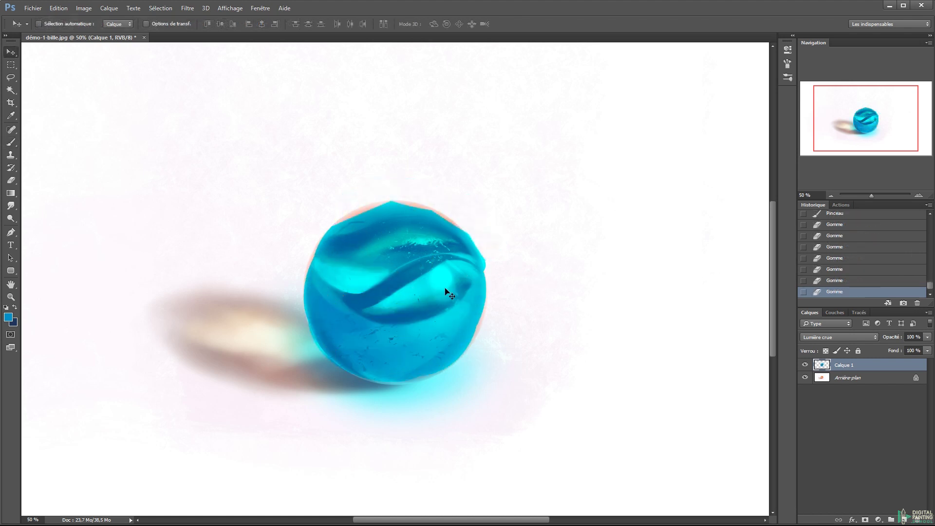
Move Calque 1's blue shape up and right of the marble and erase most of the soft blue below it
mouse_move(439, 291)
mouse_down()
mouse_move(474, 244)
mouse_move(495, 242)
mouse_up()
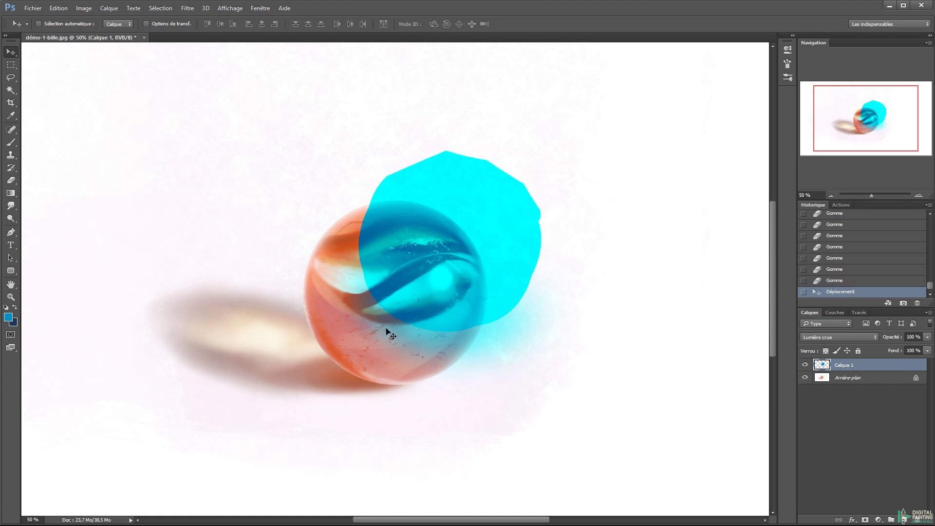
key(e)
mouse_move(343, 256)
mouse_down()
mouse_move(378, 334)
mouse_move(538, 319)
mouse_up()
key(v)
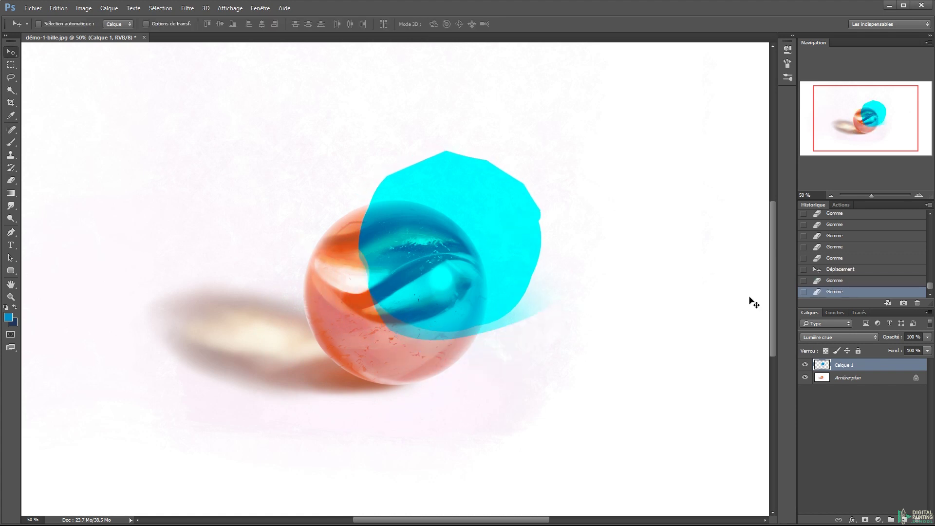
Compare Calque 1 in Lumière vive, Lumière linéaire, Lumière ponctuelle, Mélange maximal, Différence, Exclusion and Soustraction
click(825, 338)
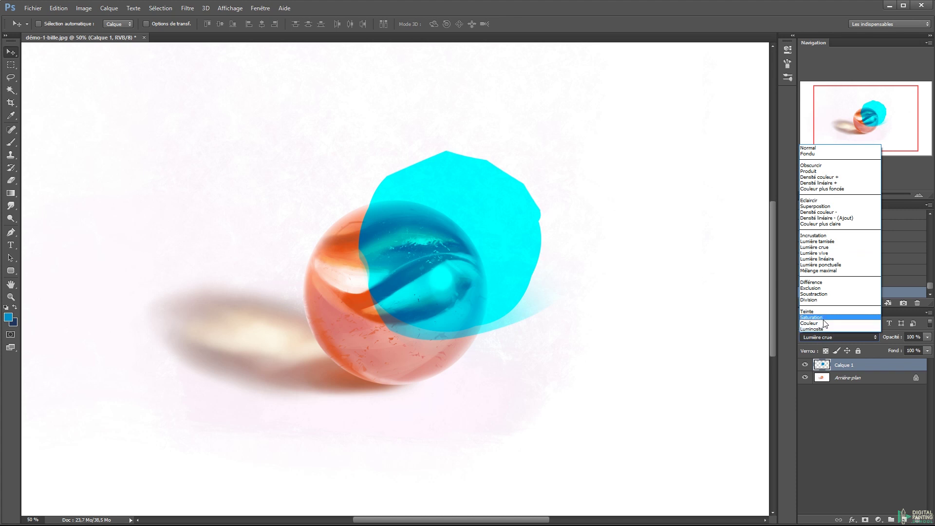
click(839, 253)
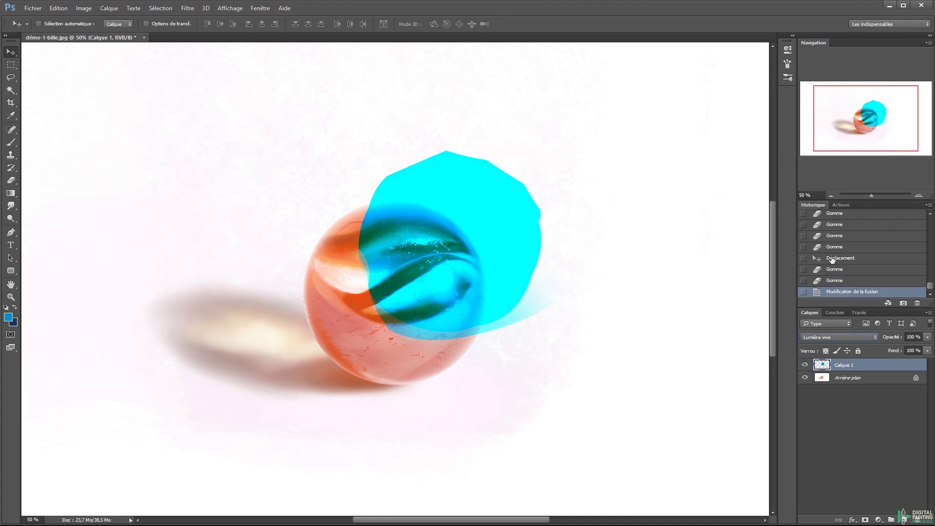
key(Down)
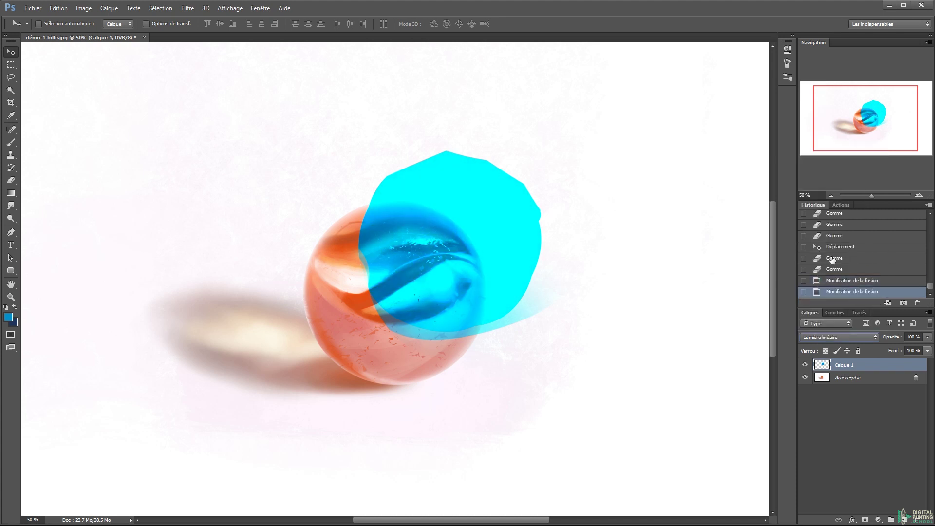
key(Down)
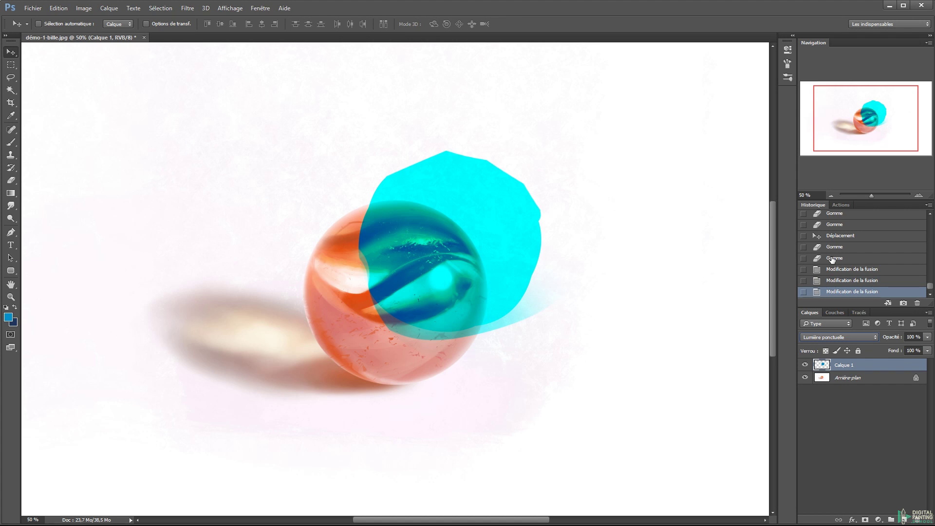
key(Down)
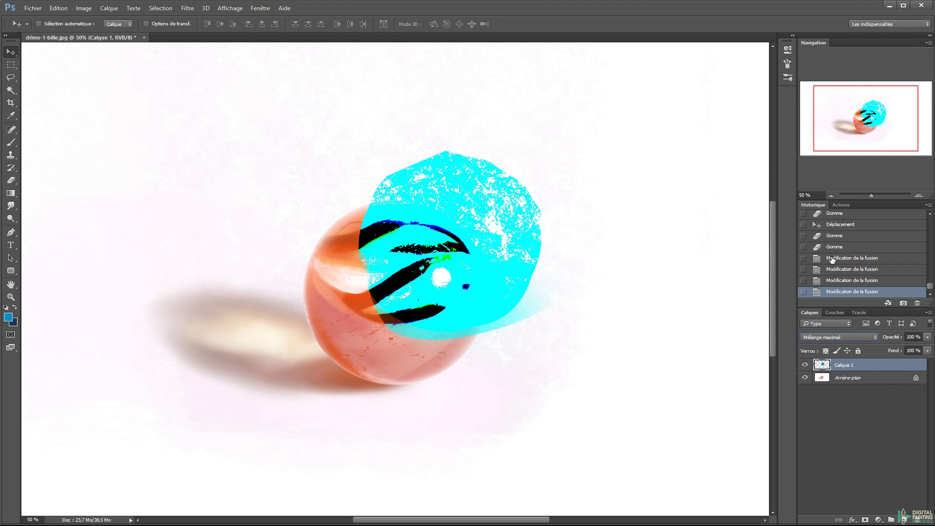
key(Down)
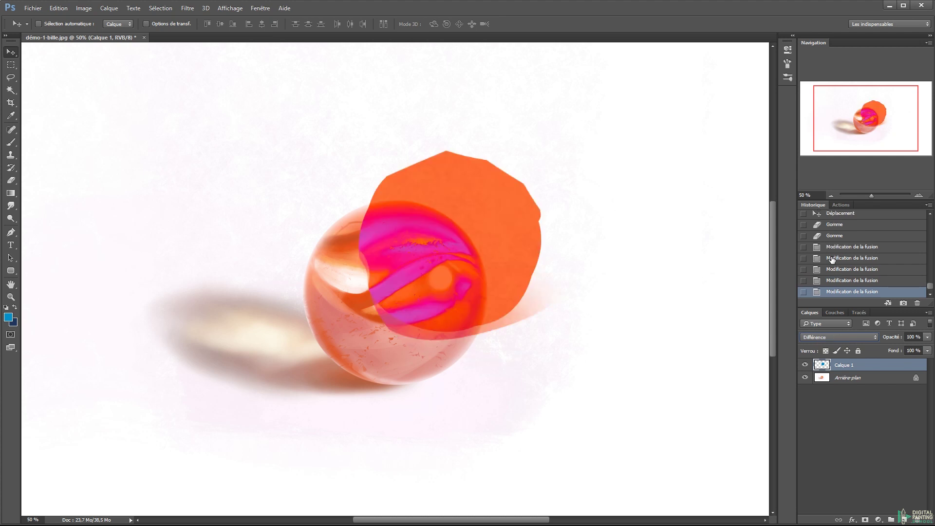
key(Down)
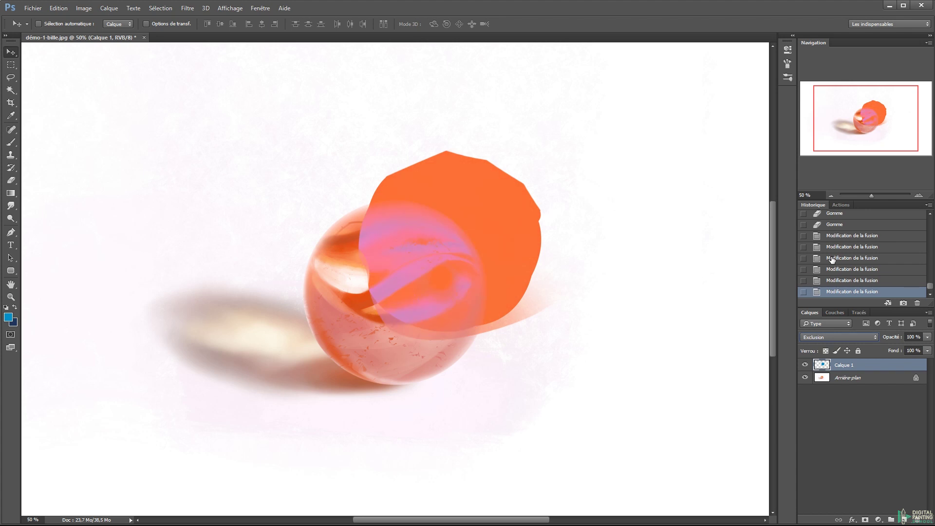
key(Down)
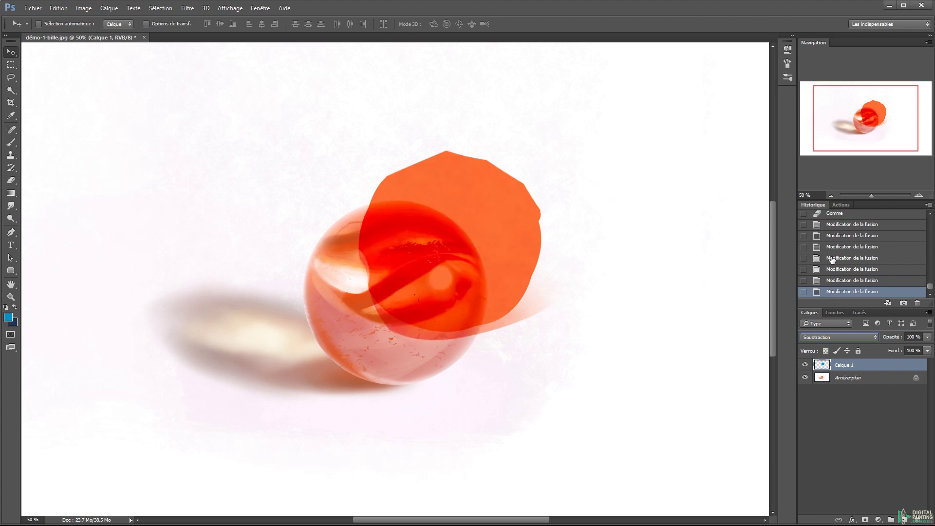
Set Calque 1's blending mode to Couleur and shift the blue shape around until it covers the marble again
click(867, 338)
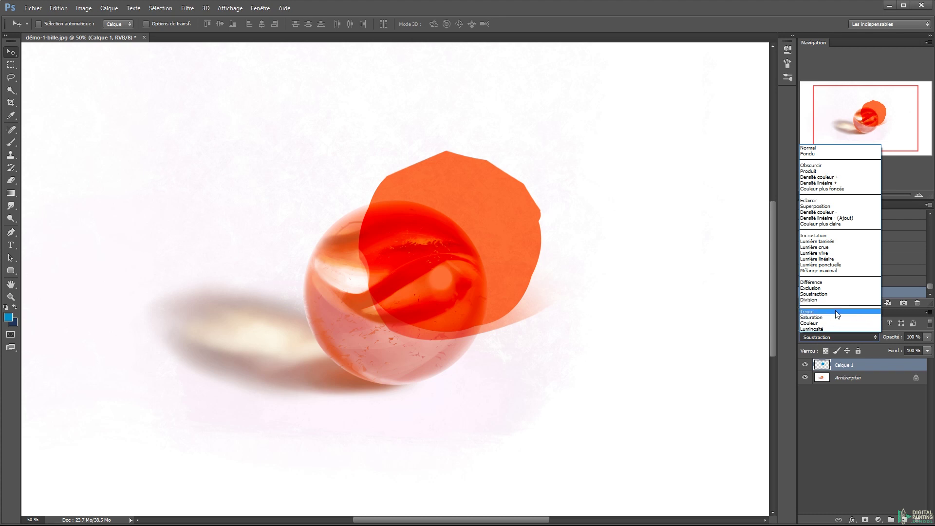
click(829, 324)
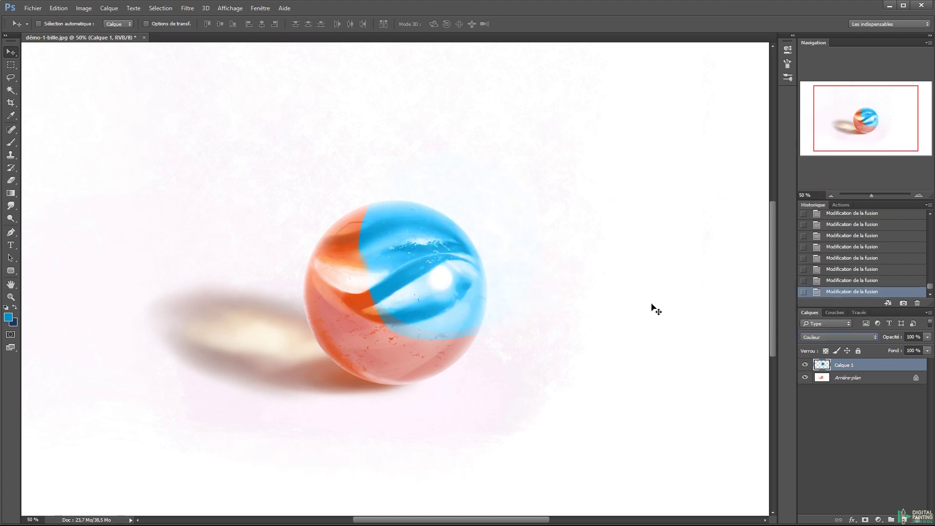
drag(528, 289, 587, 291)
drag(521, 280, 575, 317)
drag(546, 275, 582, 277)
drag(612, 291, 621, 292)
drag(630, 302, 519, 313)
drag(478, 273, 541, 234)
drag(376, 267, 396, 330)
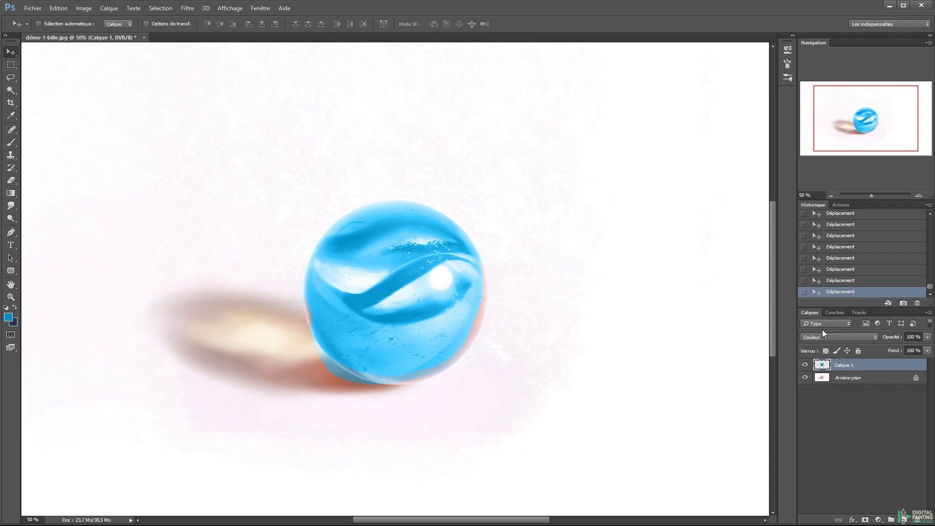
Review the available blending modes without choosing one and deselect Calque 1
click(835, 337)
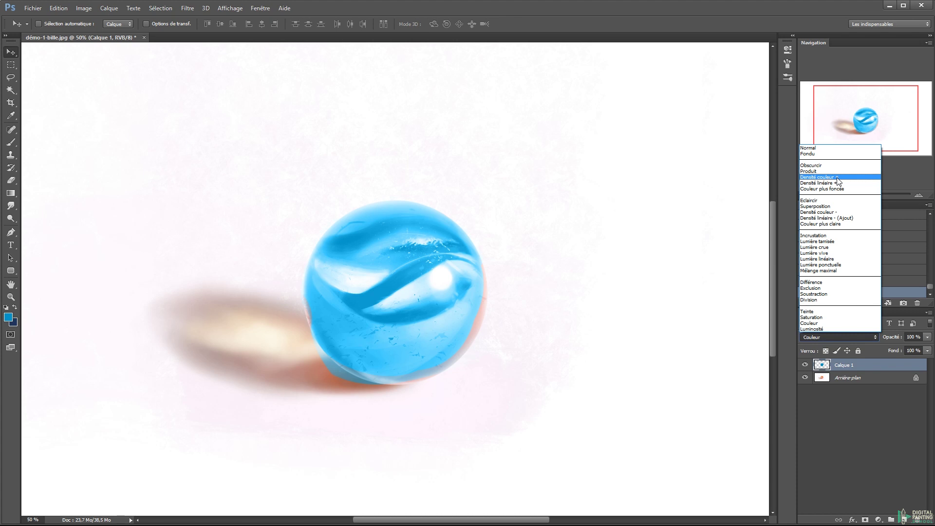
click(615, 301)
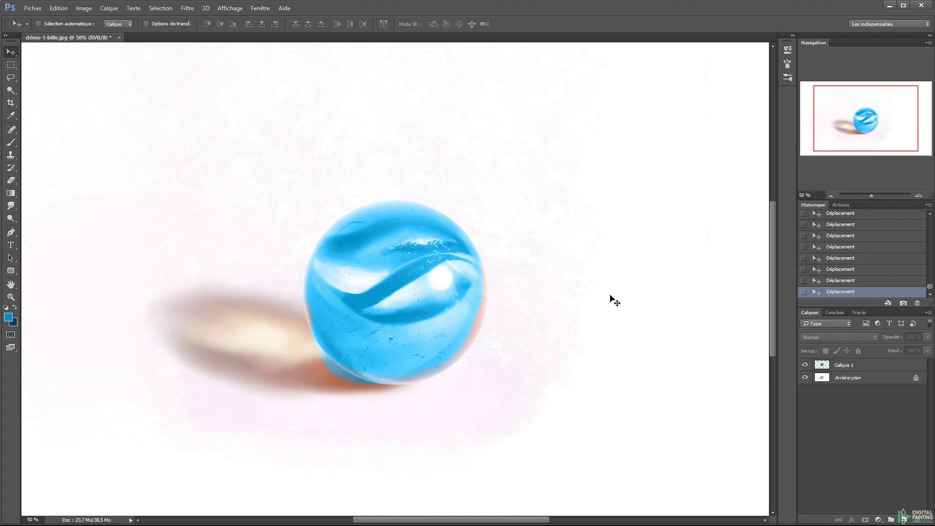